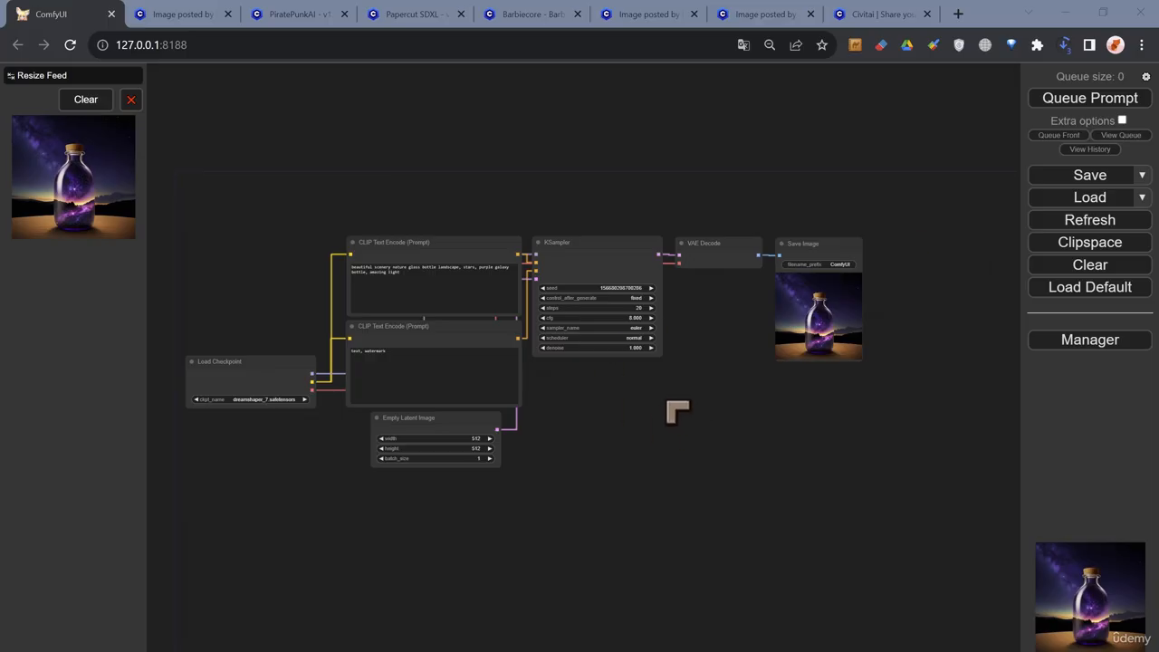
scroll(623, 377, up, 1)
scroll(638, 427, down, 1)
drag(662, 428, 695, 403)
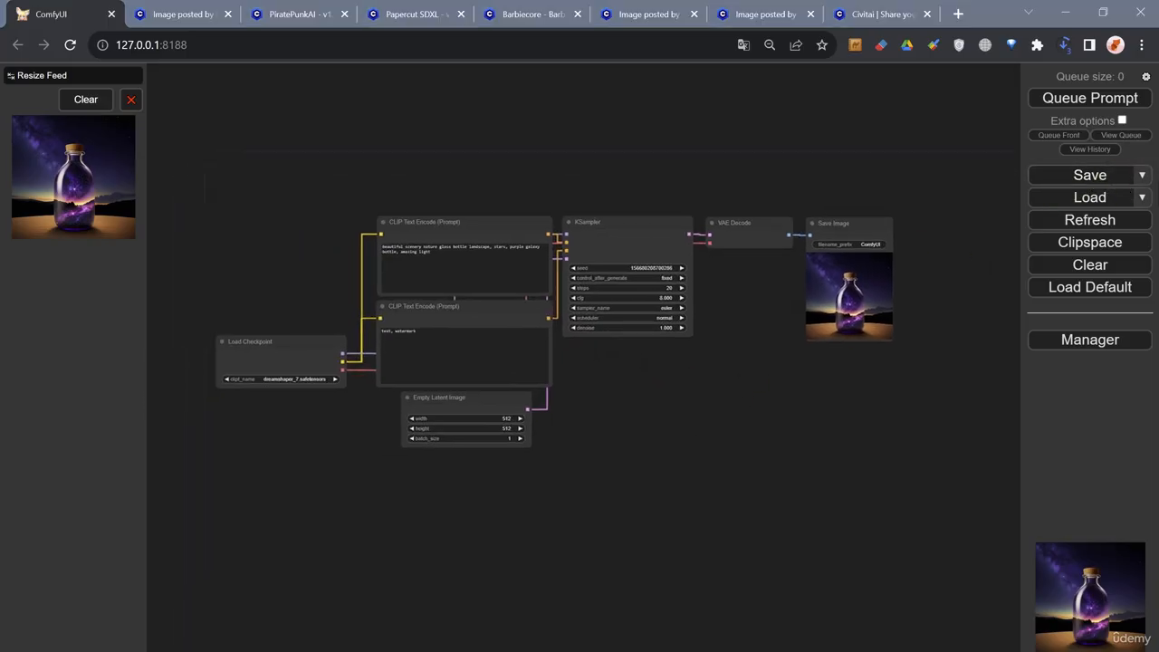
click(1143, 177)
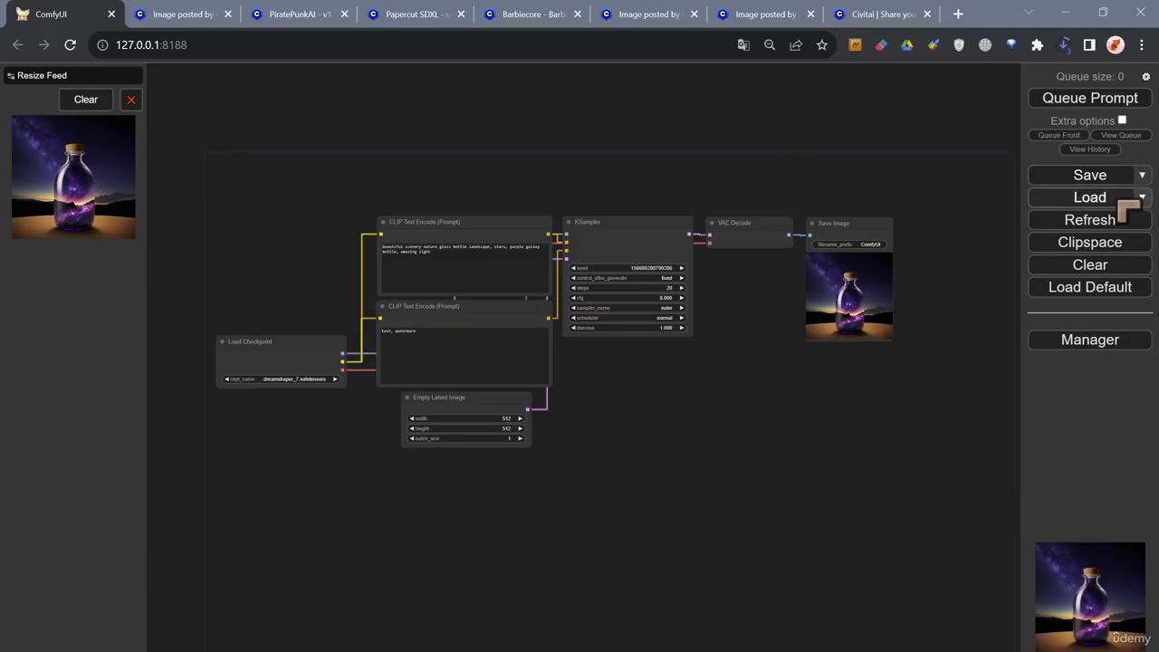
click(1142, 177)
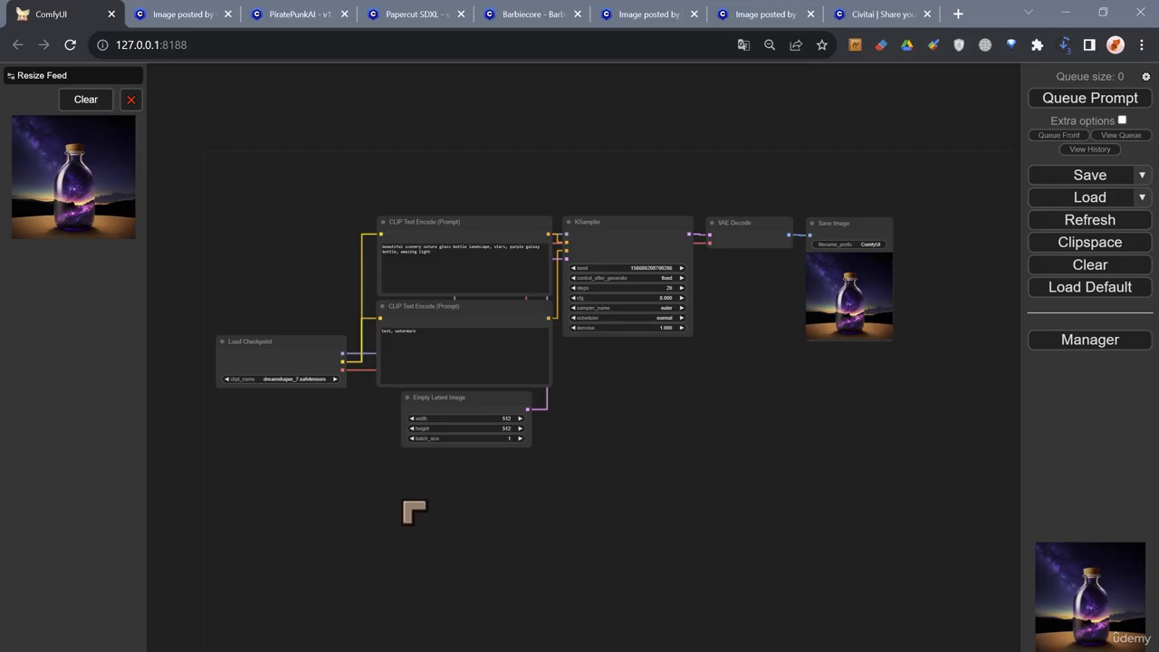
- Load the workflow embedded in 00238-2613476214.png from the 2023-06-23 image folder onto the ComfyUI canvas
drag(645, 487, 599, 389)
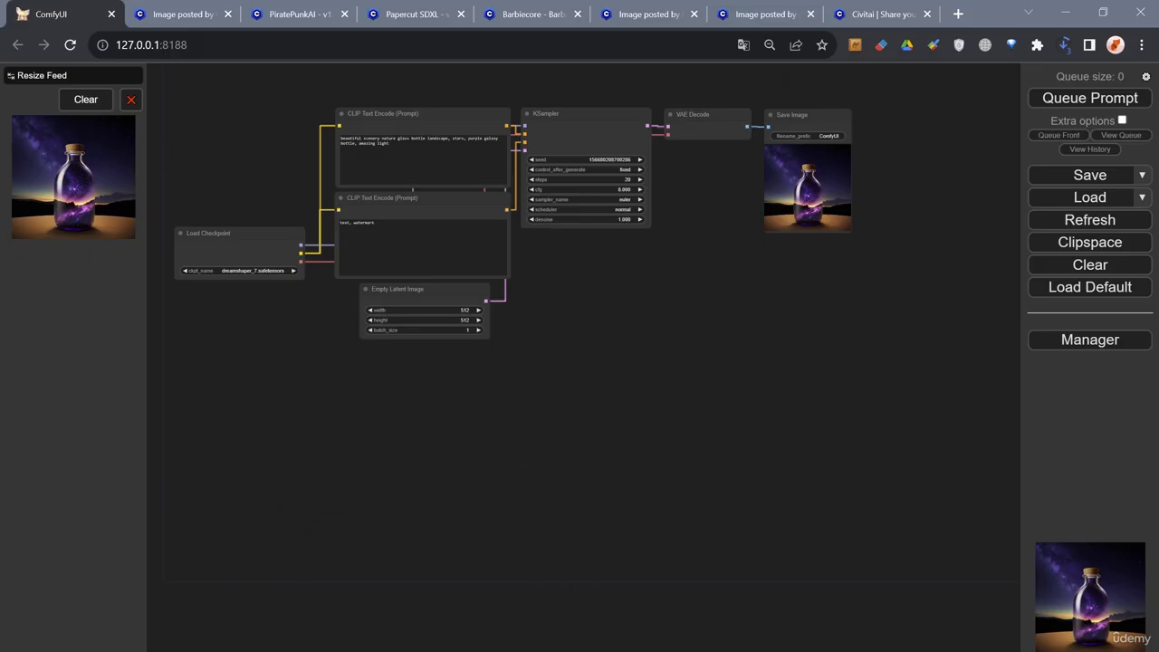
drag(0, 68, 61, 98)
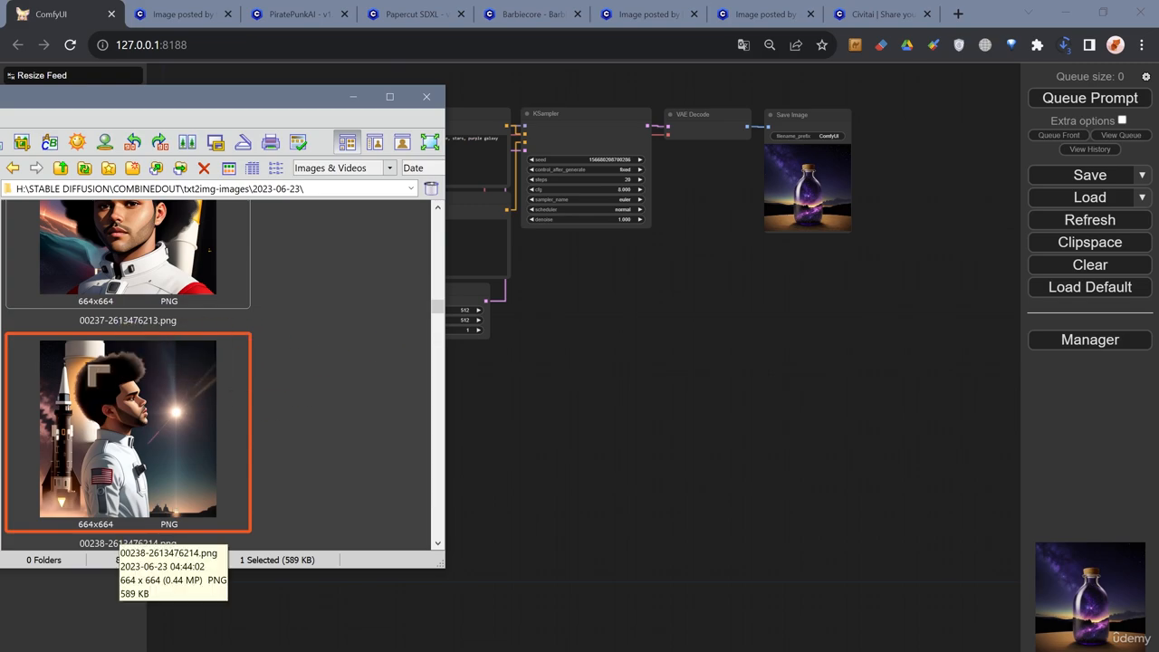
drag(292, 96, 395, 111)
drag(203, 444, 759, 310)
drag(729, 444, 628, 532)
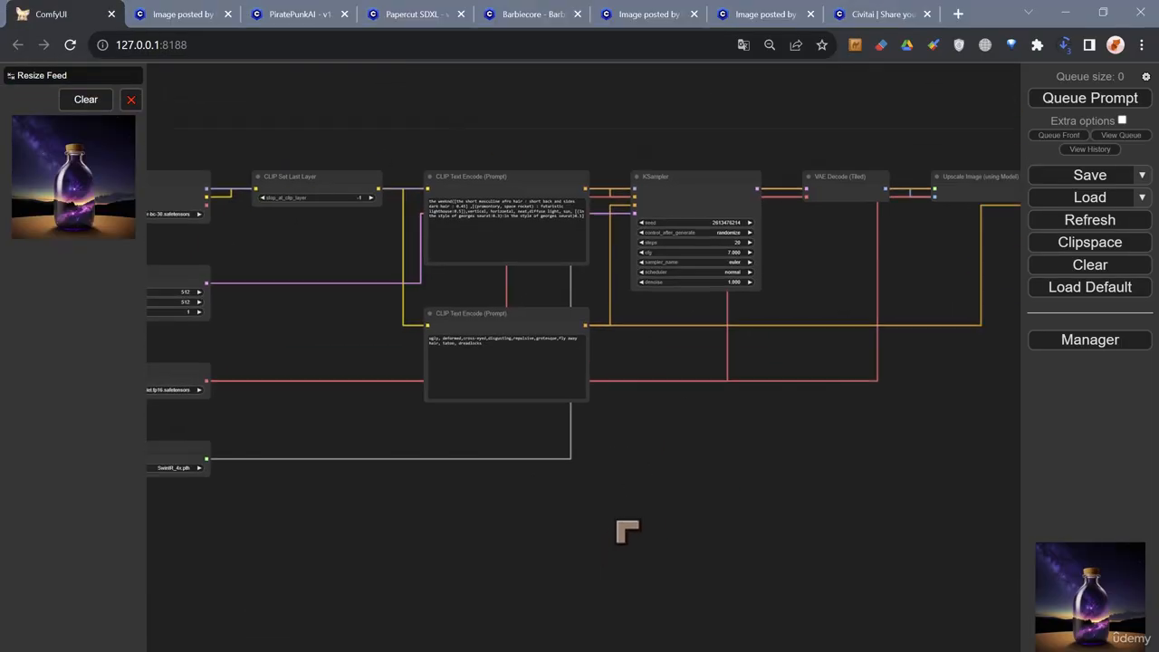
- Look over the layout of the whole loaded node graph, from the loader nodes to the Save Image node
scroll(639, 517, down, 4)
scroll(716, 461, down, 2)
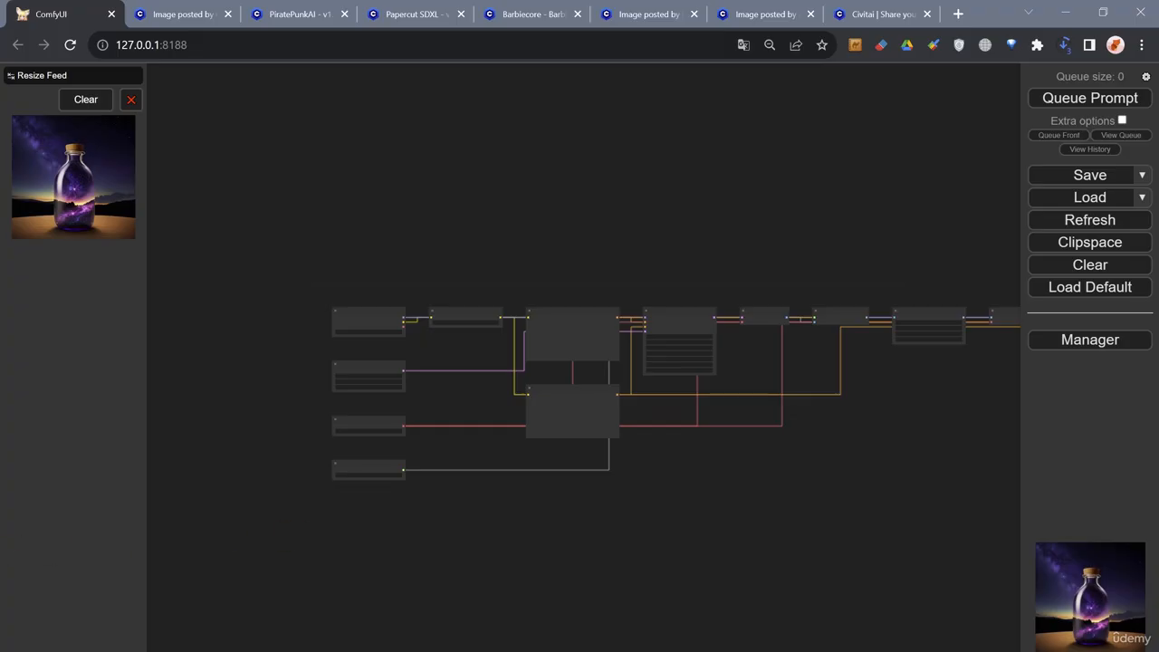
drag(255, 626, 255, 624)
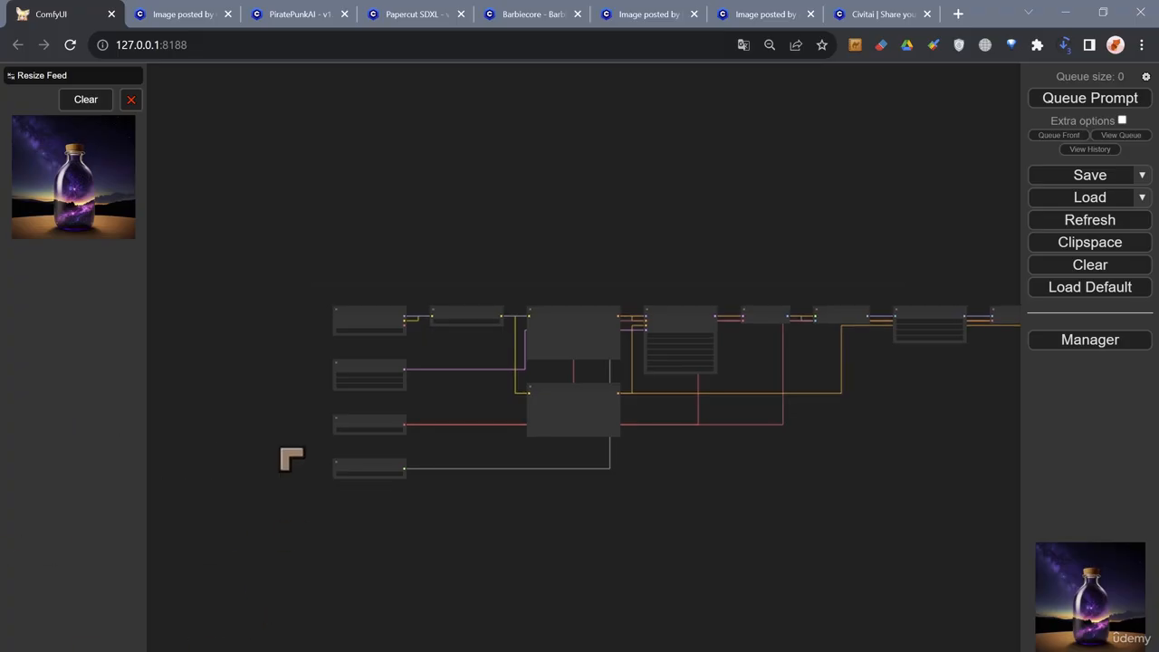
drag(638, 472, 557, 421)
scroll(557, 422, down, 2)
drag(745, 434, 653, 425)
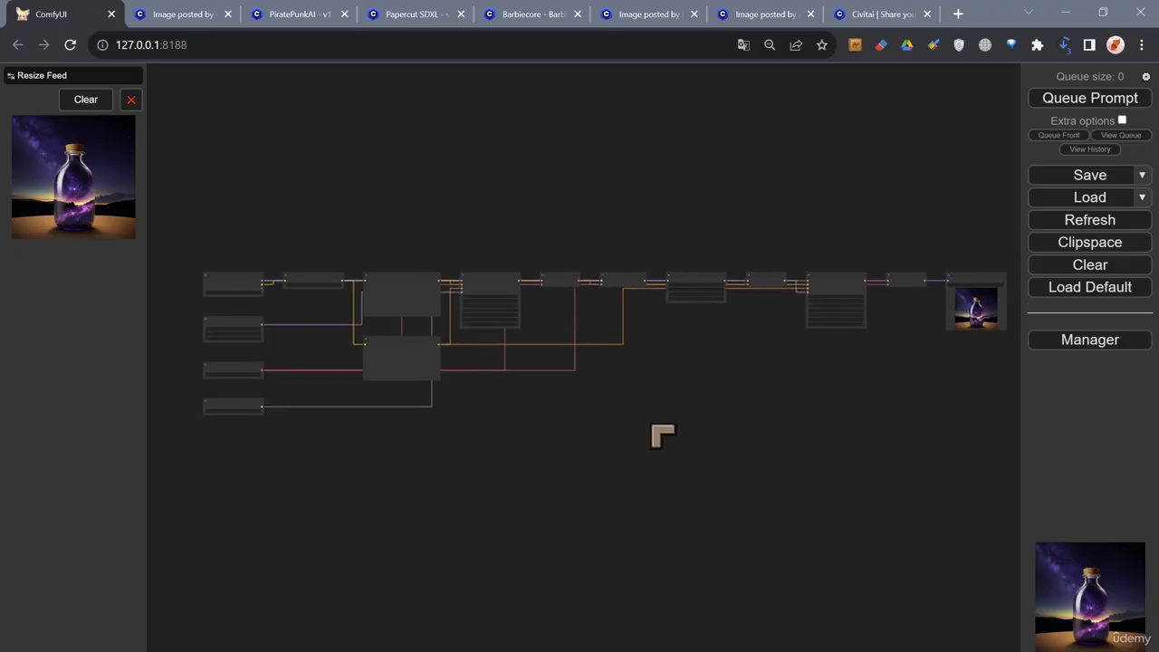
scroll(653, 425, down, 1)
scroll(653, 425, up, 2)
- Examine the loader, Empty Latent Image, CLIP Set Last Layer, prompt and first KSampler nodes of the loaded workflow
drag(473, 440, 642, 449)
scroll(272, 390, up, 12)
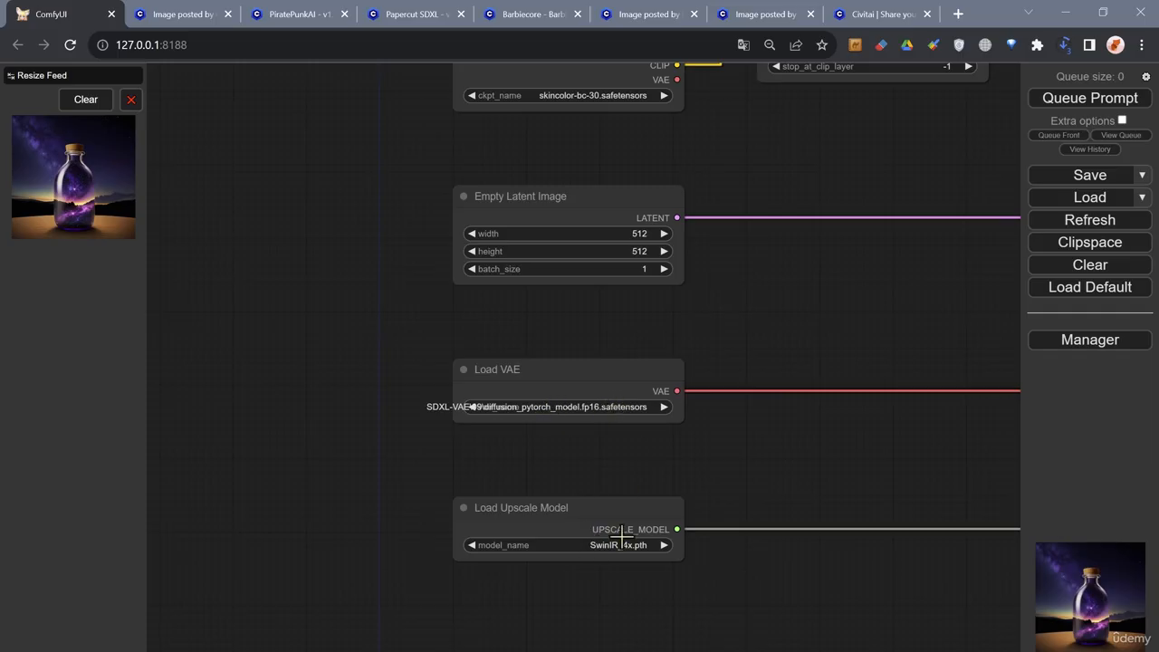
drag(755, 450, 624, 519)
scroll(618, 397, down, 1)
drag(625, 392, 514, 489)
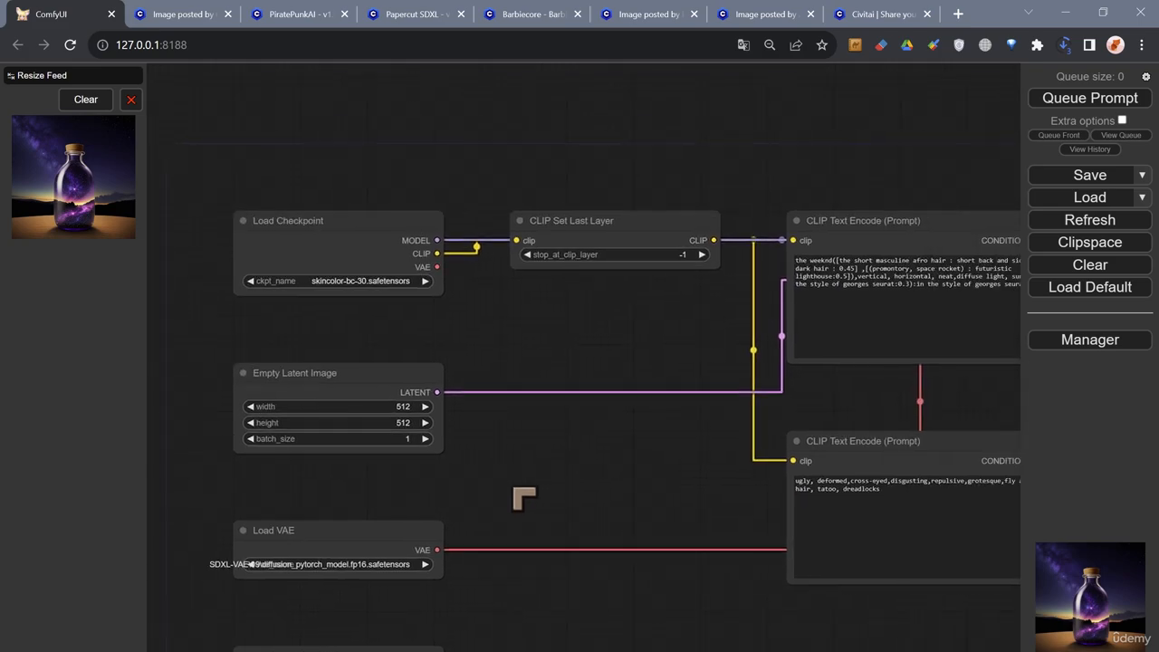
drag(493, 317, 489, 379)
scroll(370, 342, up, 2)
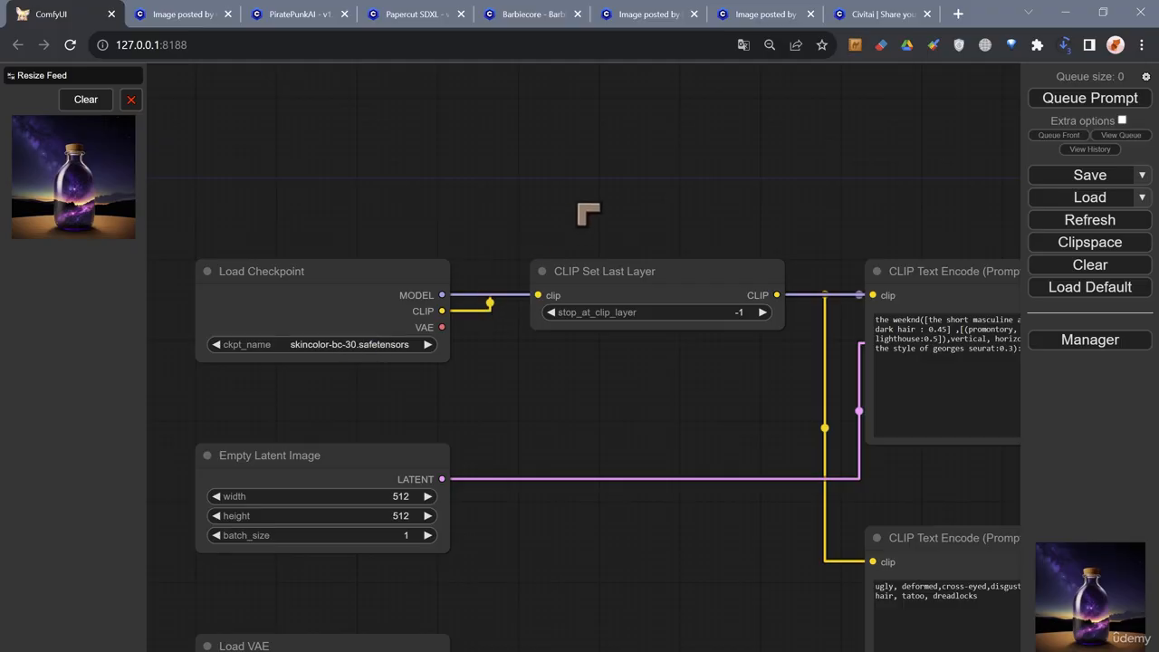
drag(589, 212, 440, 207)
drag(588, 388, 399, 395)
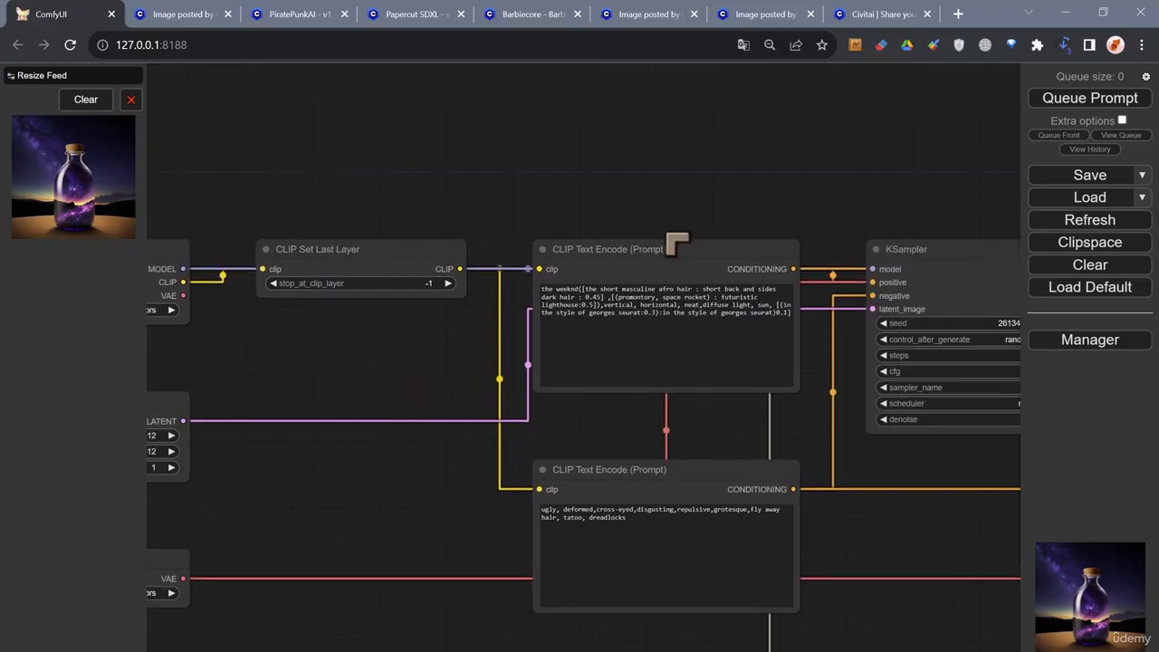
drag(670, 166, 419, 152)
drag(535, 194, 377, 202)
scroll(374, 158, up, 1)
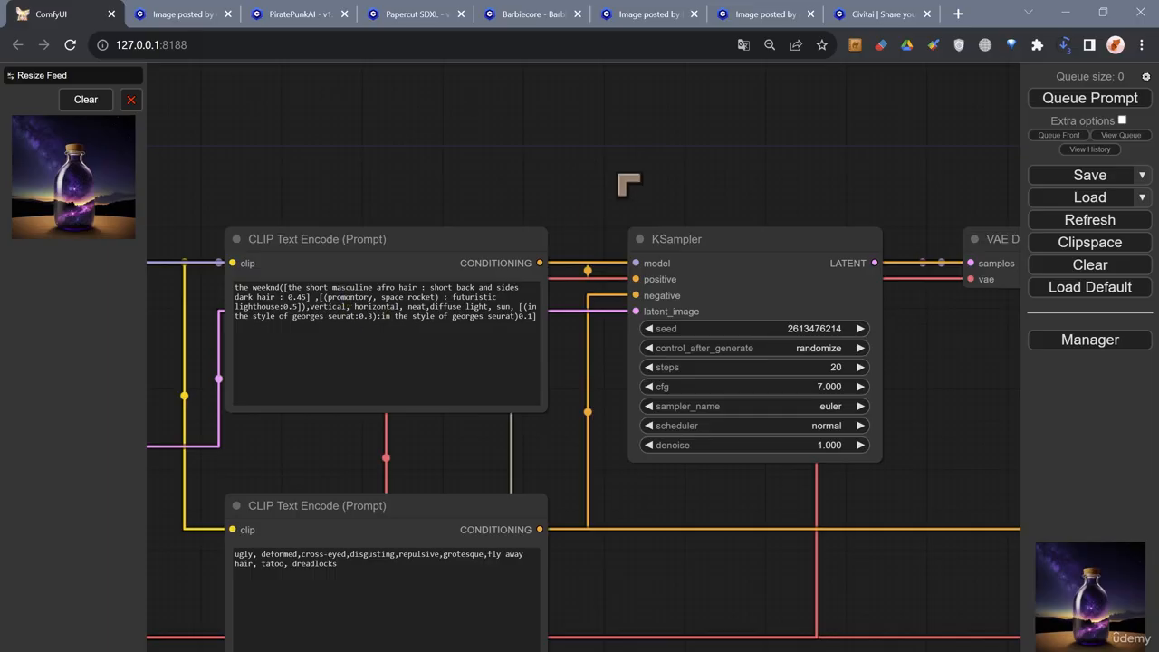
drag(629, 184, 538, 179)
- Queue the loaded workflow for generation
scroll(538, 178, down, 10)
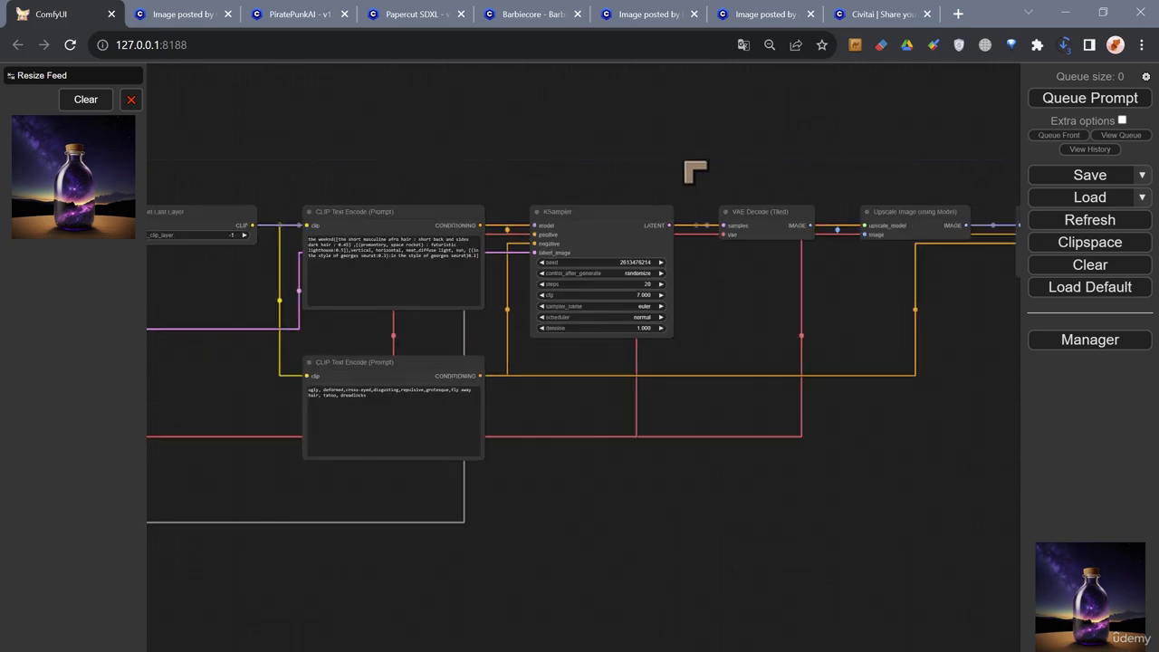
scroll(660, 170, down, 4)
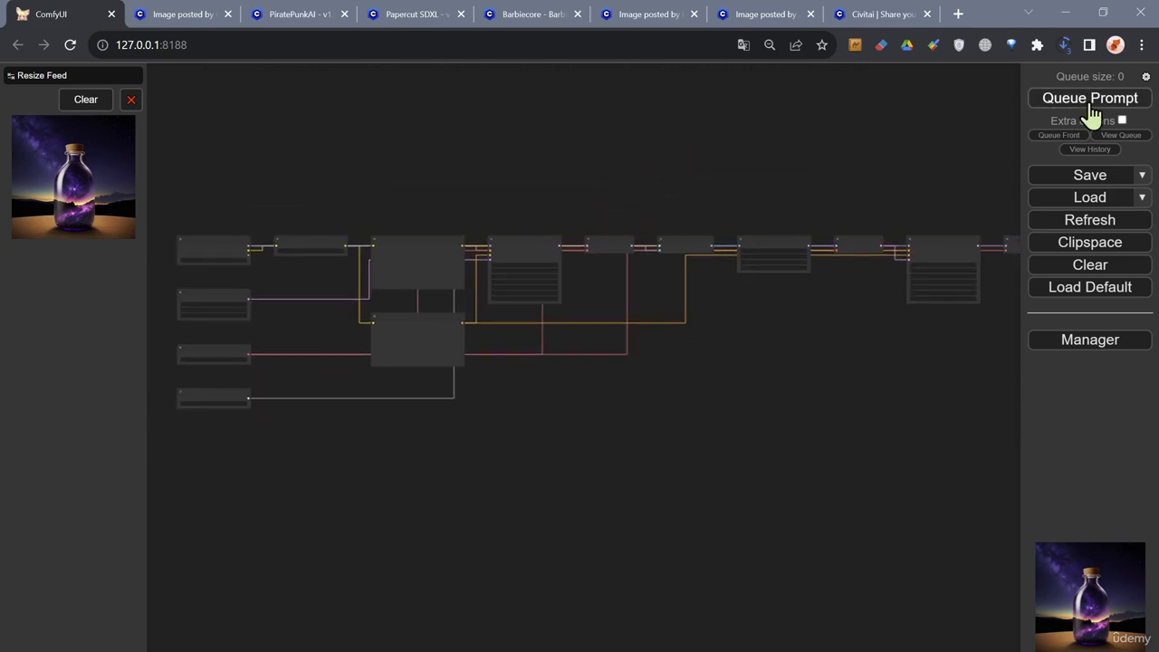
click(1090, 100)
- Follow the queued run through the VAE Decode, Upscale Image and VAE Encode nodes
scroll(562, 190, up, 4)
scroll(563, 191, up, 8)
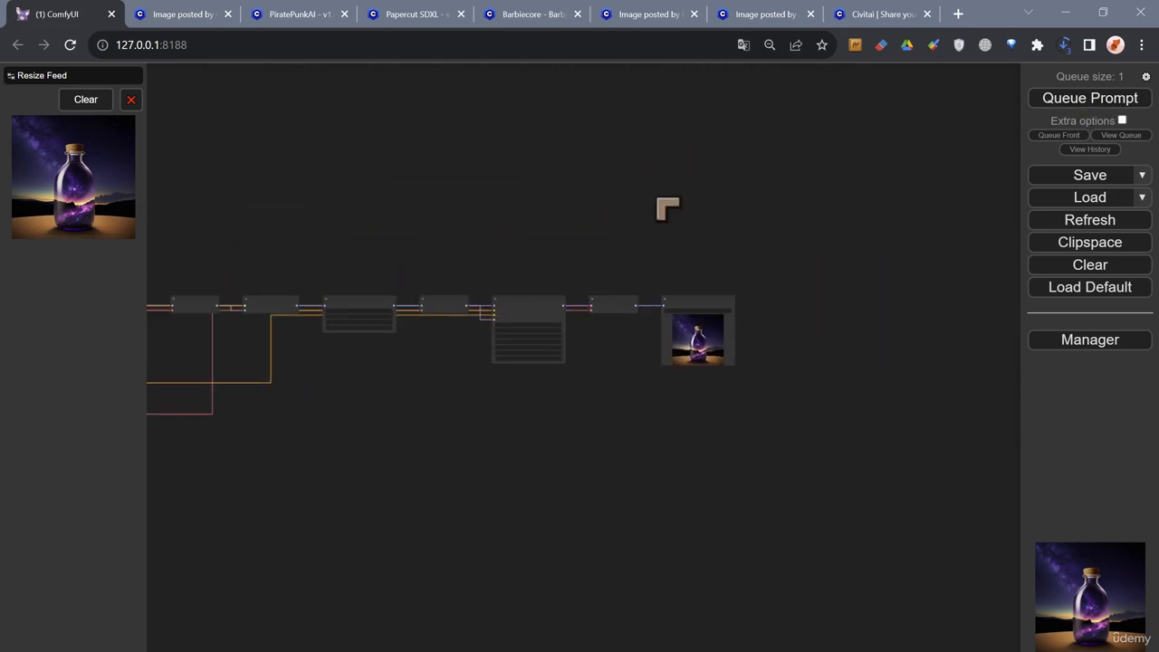
scroll(659, 261, up, 4)
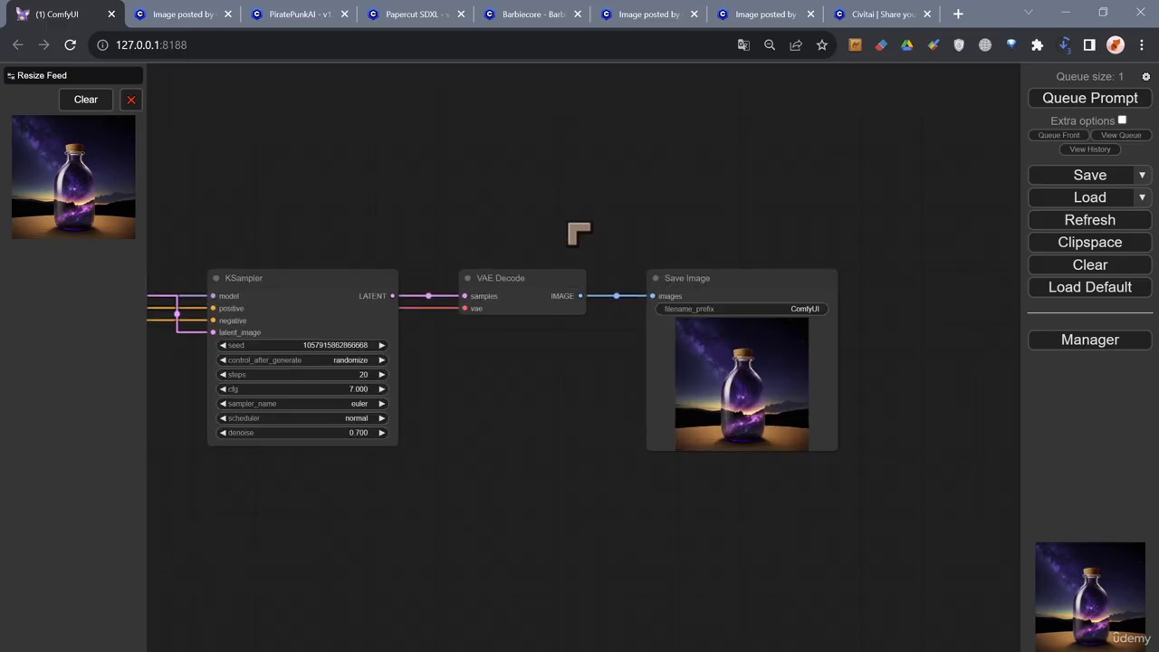
scroll(577, 233, down, 3)
drag(419, 190, 673, 166)
scroll(375, 173, down, 1)
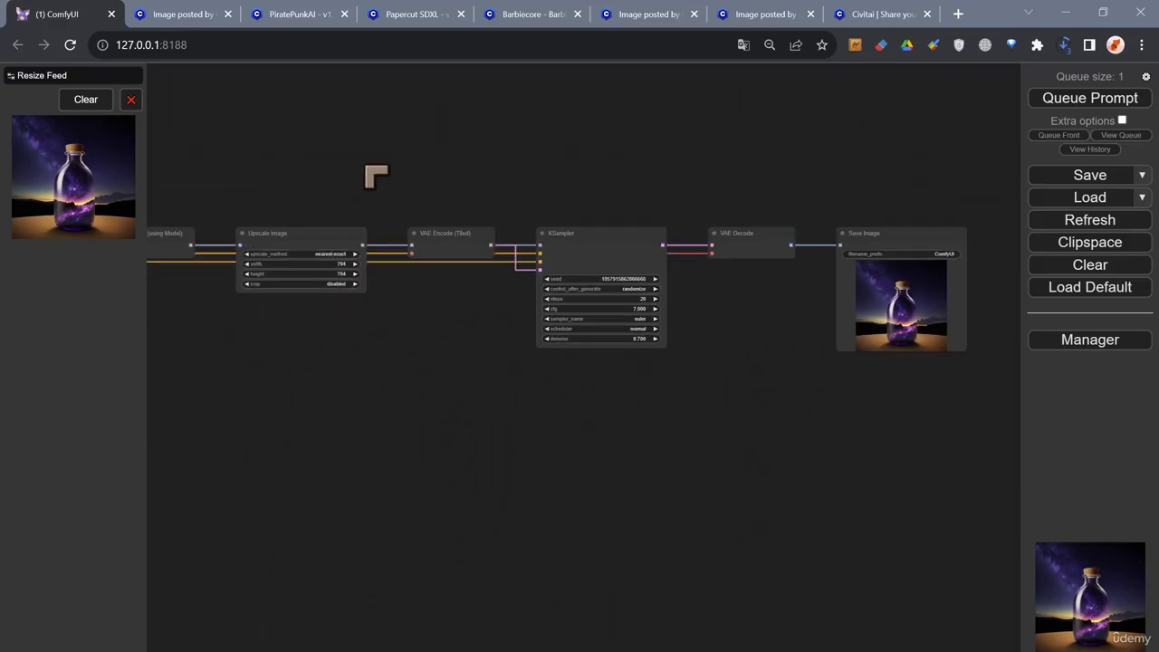
drag(375, 173, 630, 152)
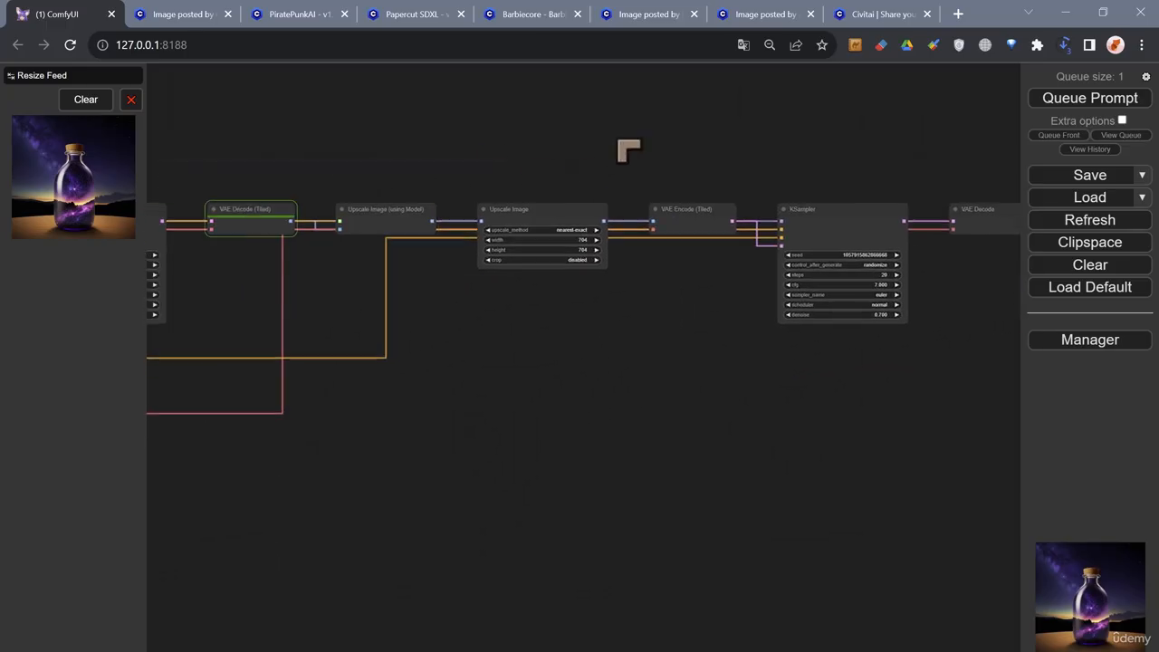
click(389, 226)
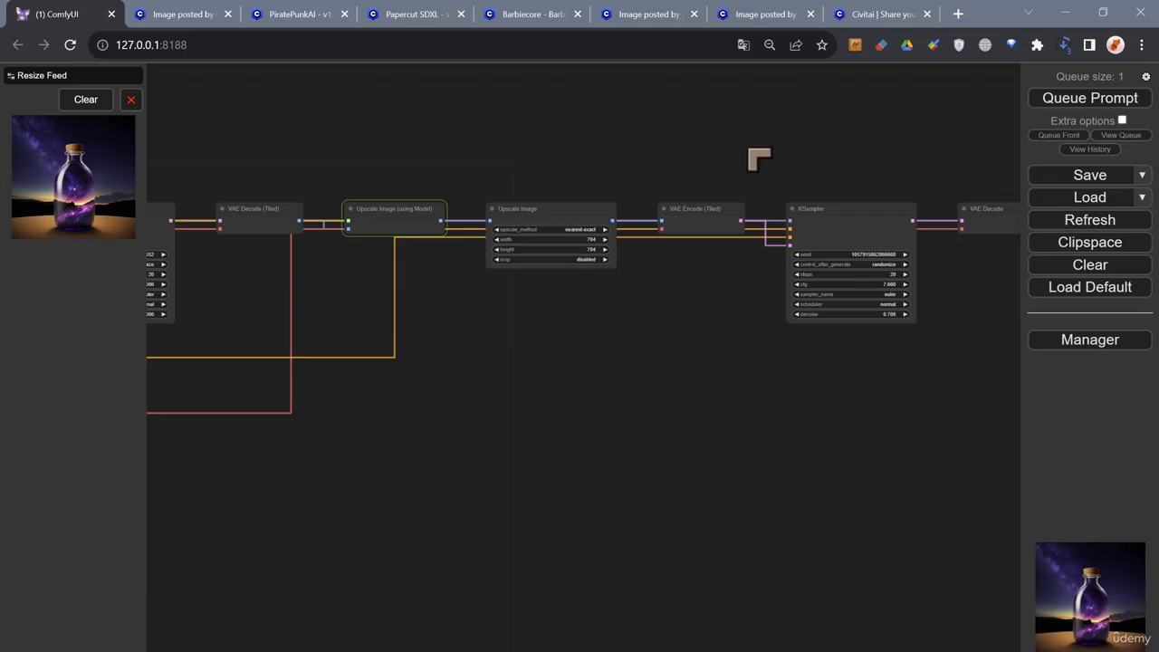
drag(755, 158, 595, 168)
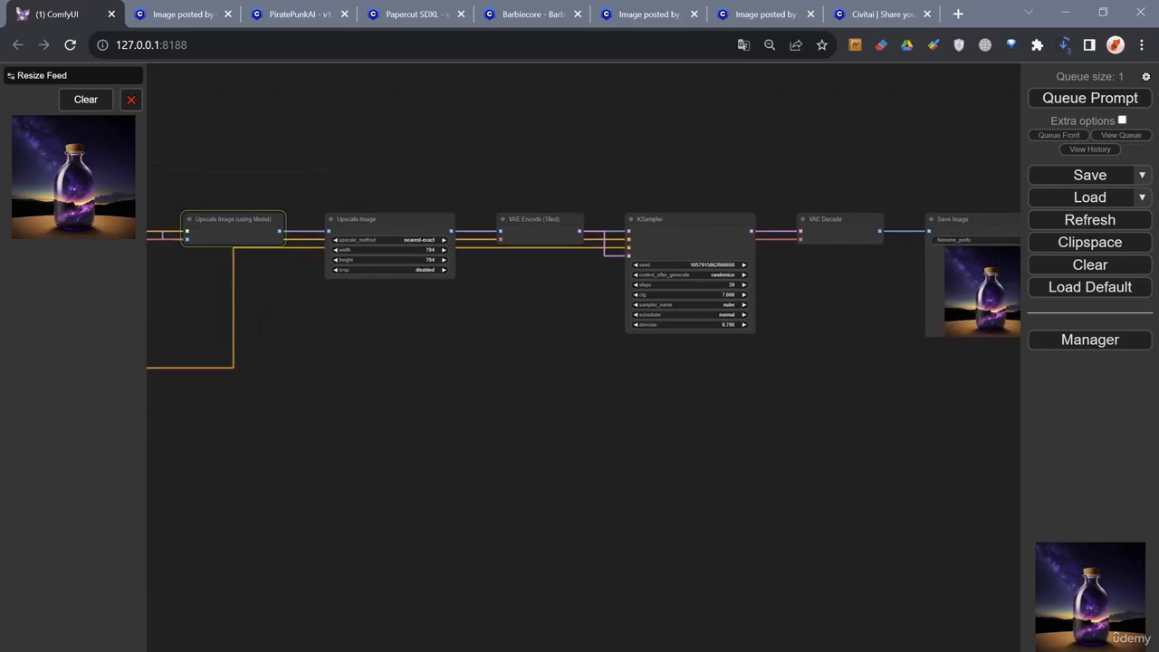
- Watch the second KSampler run and inspect the generated picture in the Save Image node
drag(571, 395, 314, 422)
scroll(314, 422, up, 4)
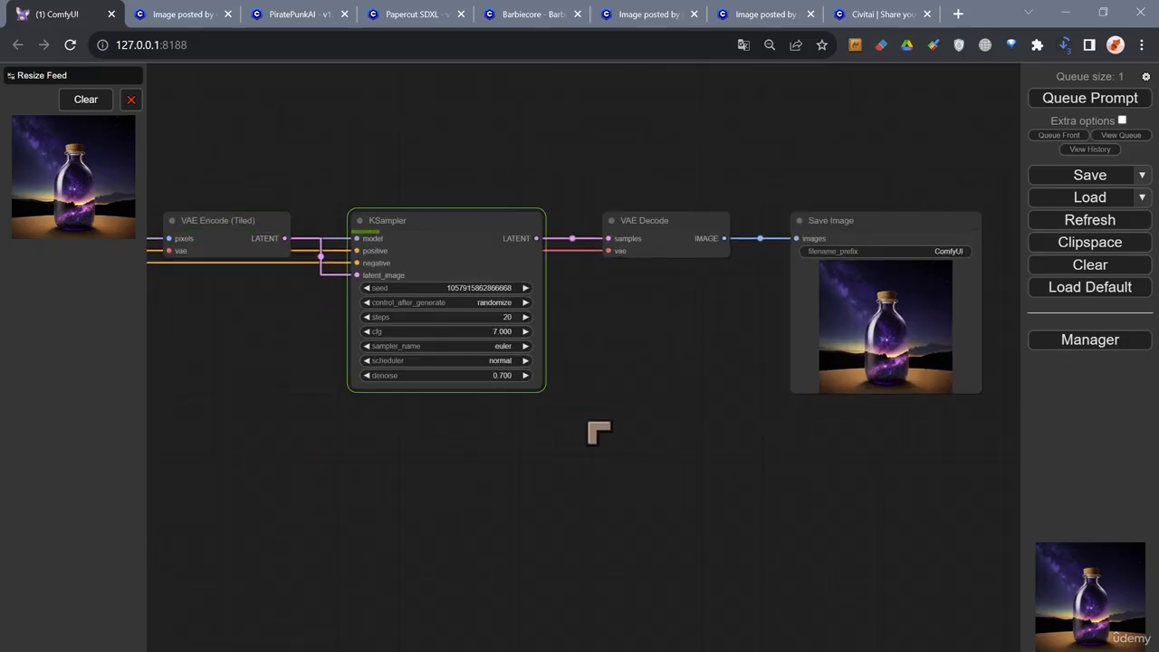
drag(599, 433, 558, 470)
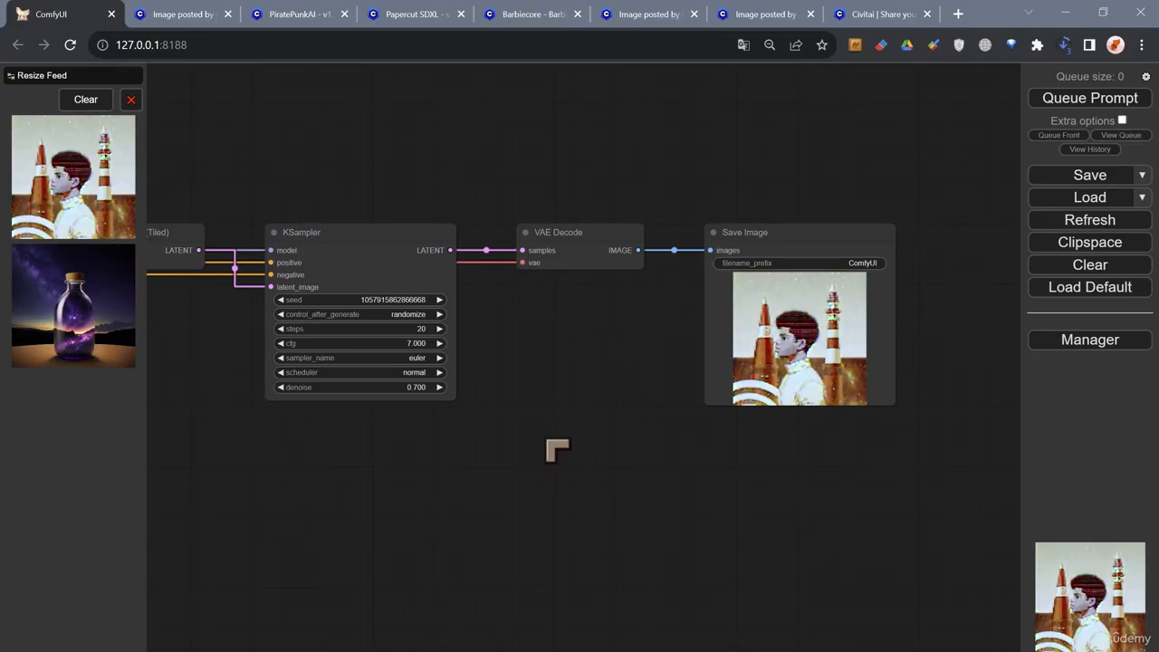
drag(511, 444, 598, 451)
scroll(732, 355, up, 3)
drag(722, 352, 541, 402)
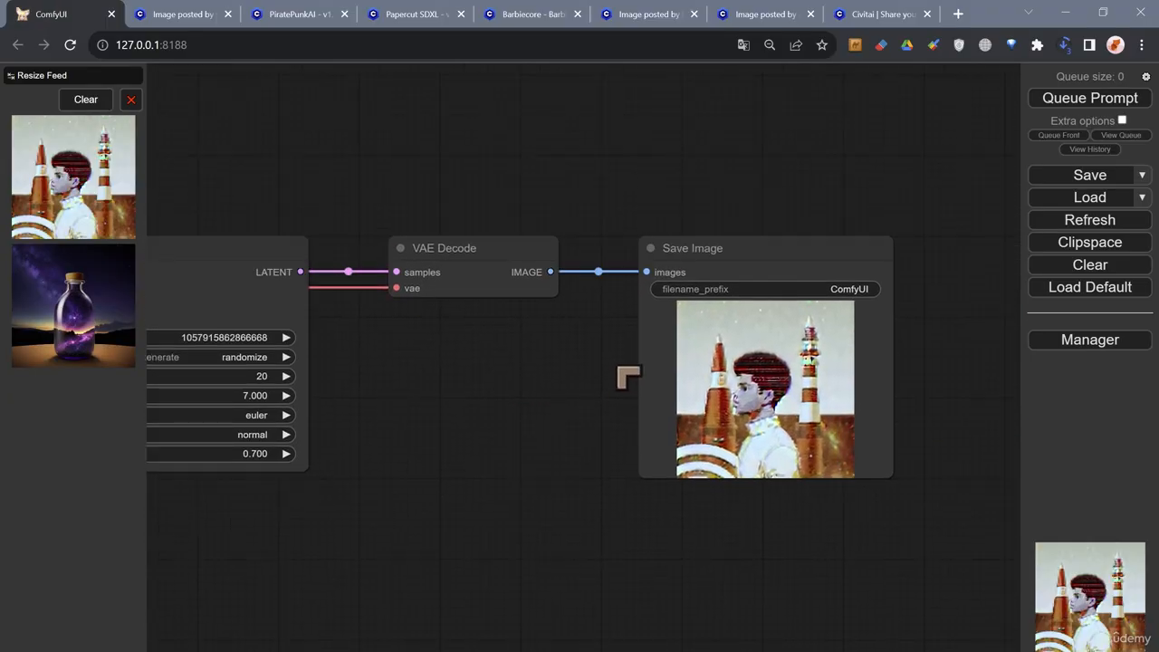
scroll(538, 461, up, 1)
drag(538, 461, 595, 423)
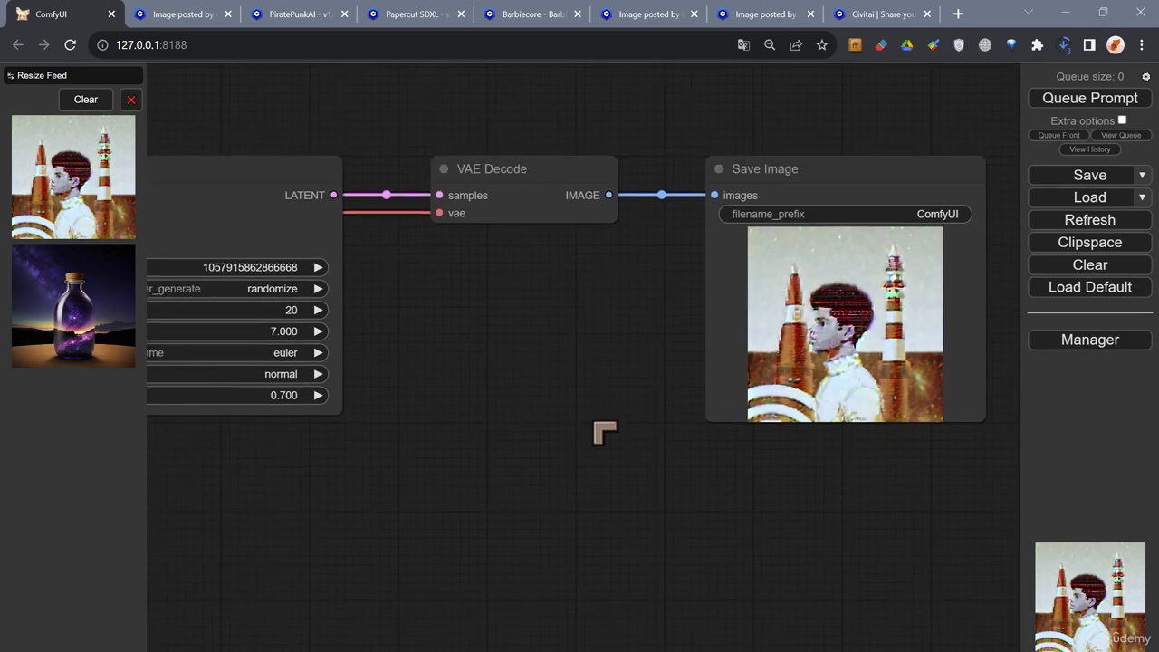
- Set the Load VAE node's model to vae-ft-mse-840000-ema-pruned.ckpt
scroll(553, 403, down, 1)
drag(479, 444, 650, 418)
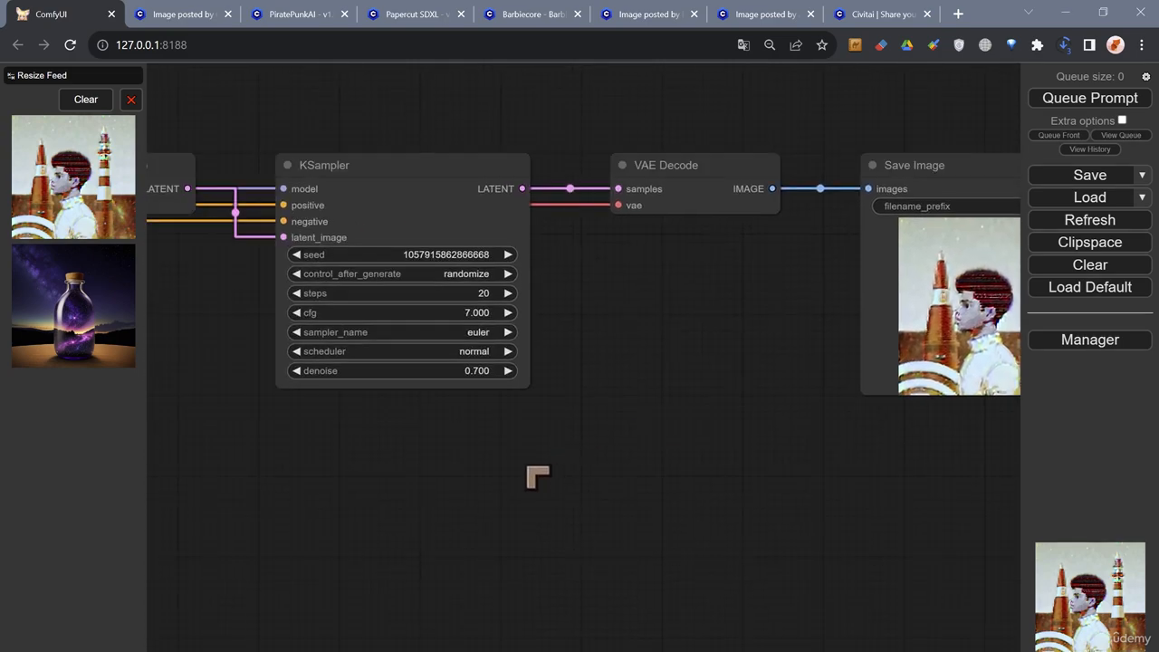
drag(537, 477, 600, 455)
drag(290, 475, 794, 443)
scroll(440, 487, down, 1)
drag(457, 512, 787, 455)
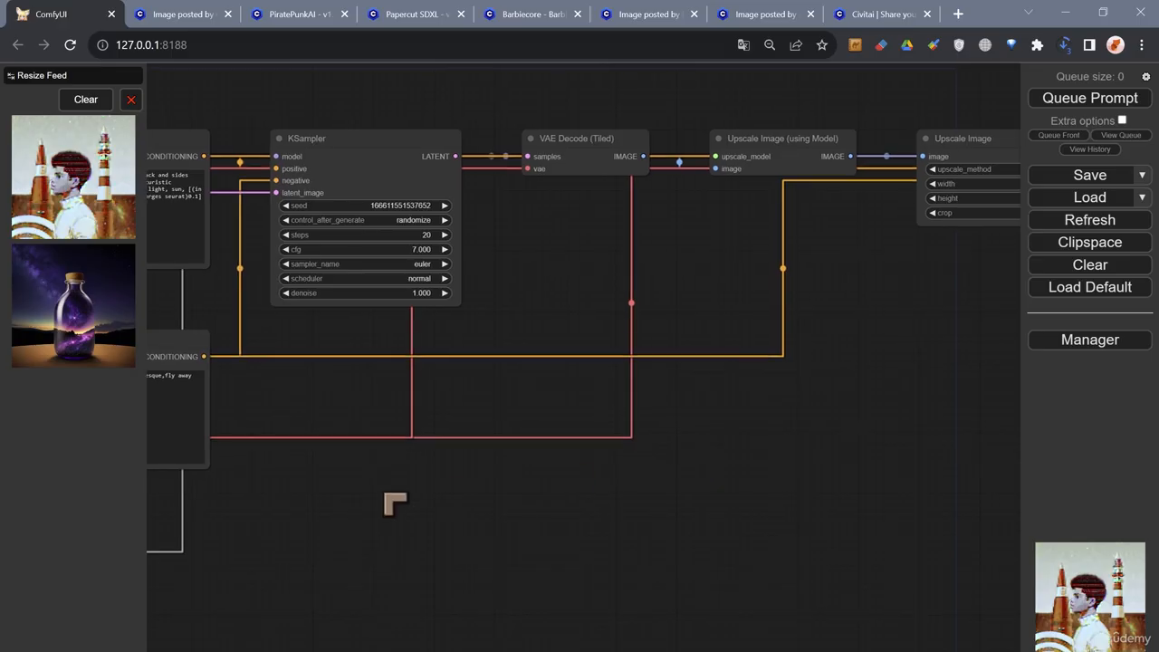
drag(386, 496, 877, 493)
drag(393, 526, 848, 506)
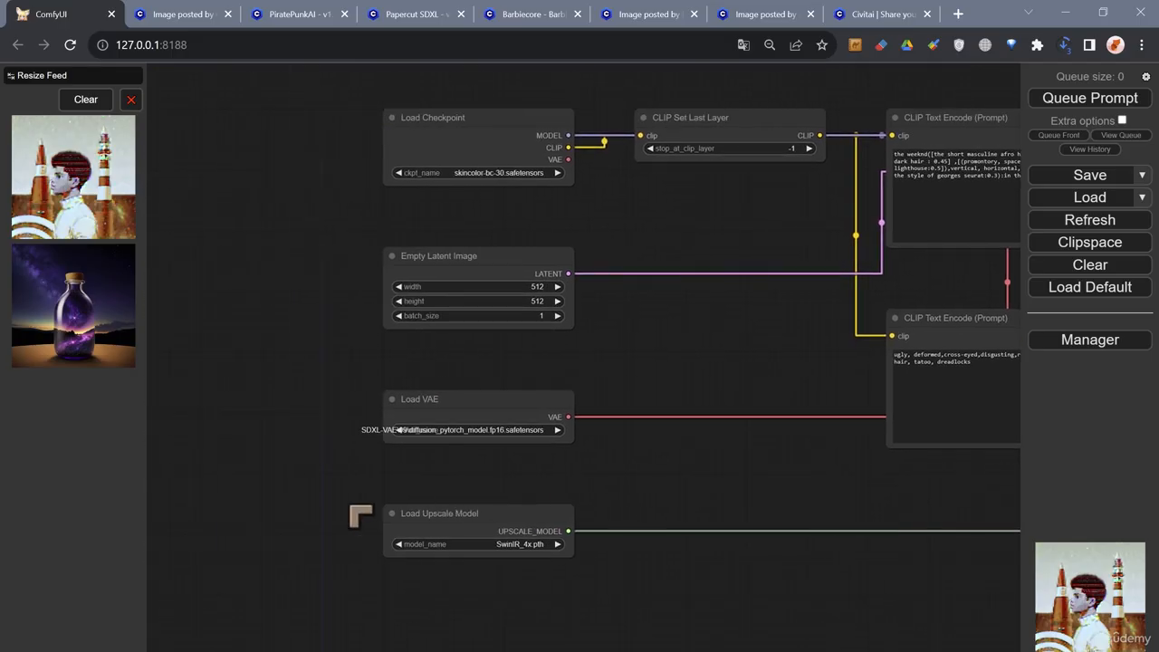
scroll(360, 517, up, 2)
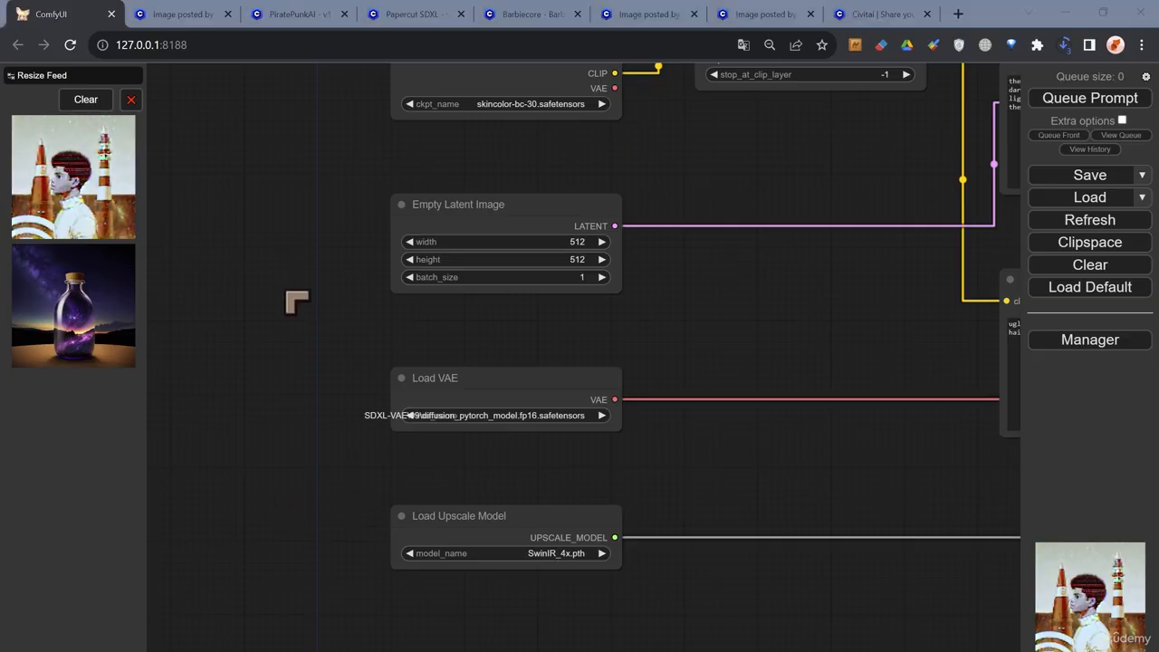
drag(320, 369, 300, 378)
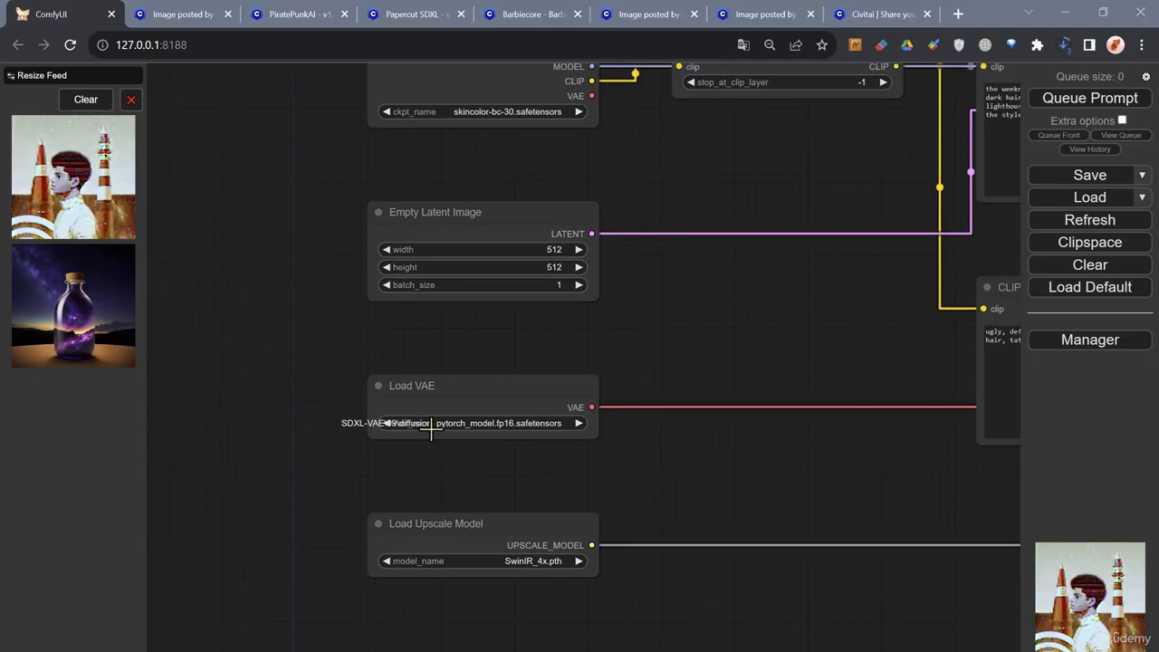
click(470, 423)
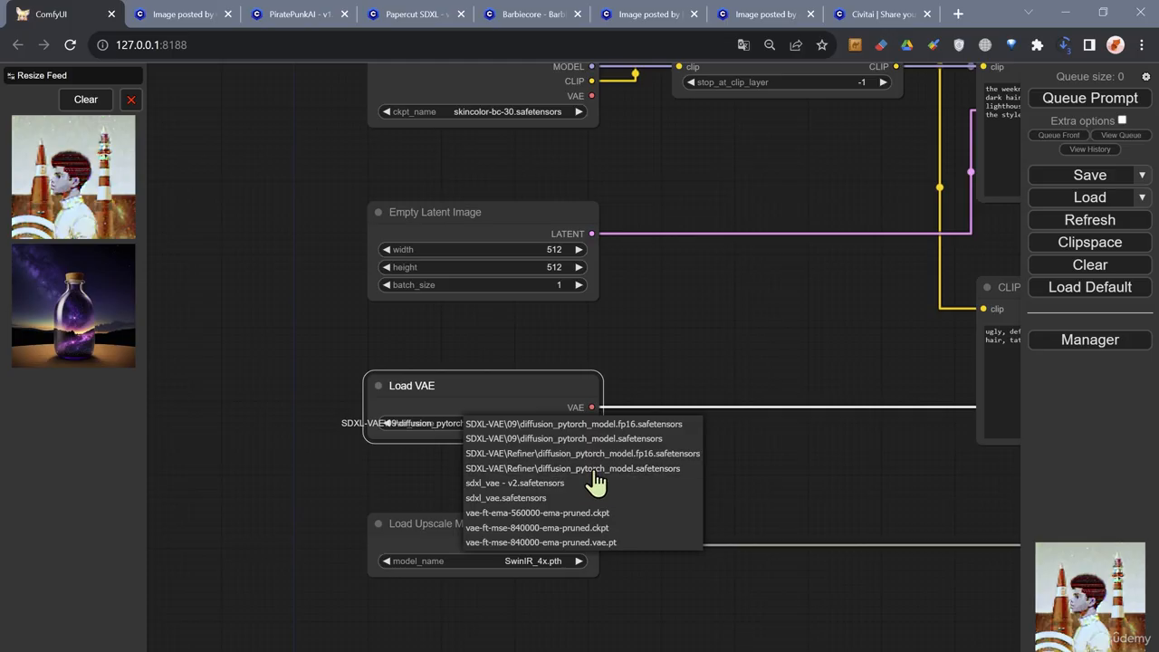
click(545, 528)
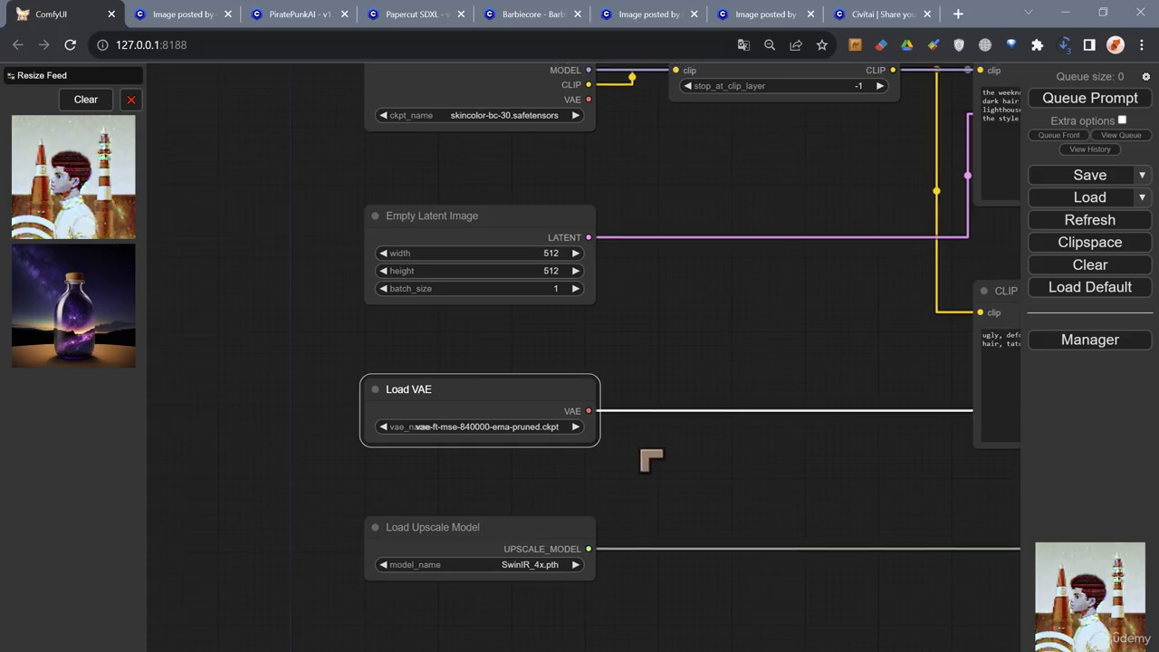
- Queue the workflow again with the new VAE
scroll(625, 448, down, 3)
scroll(471, 396, down, 2)
drag(660, 387, 298, 406)
drag(834, 186, 556, 211)
scroll(696, 207, down, 3)
drag(826, 186, 474, 220)
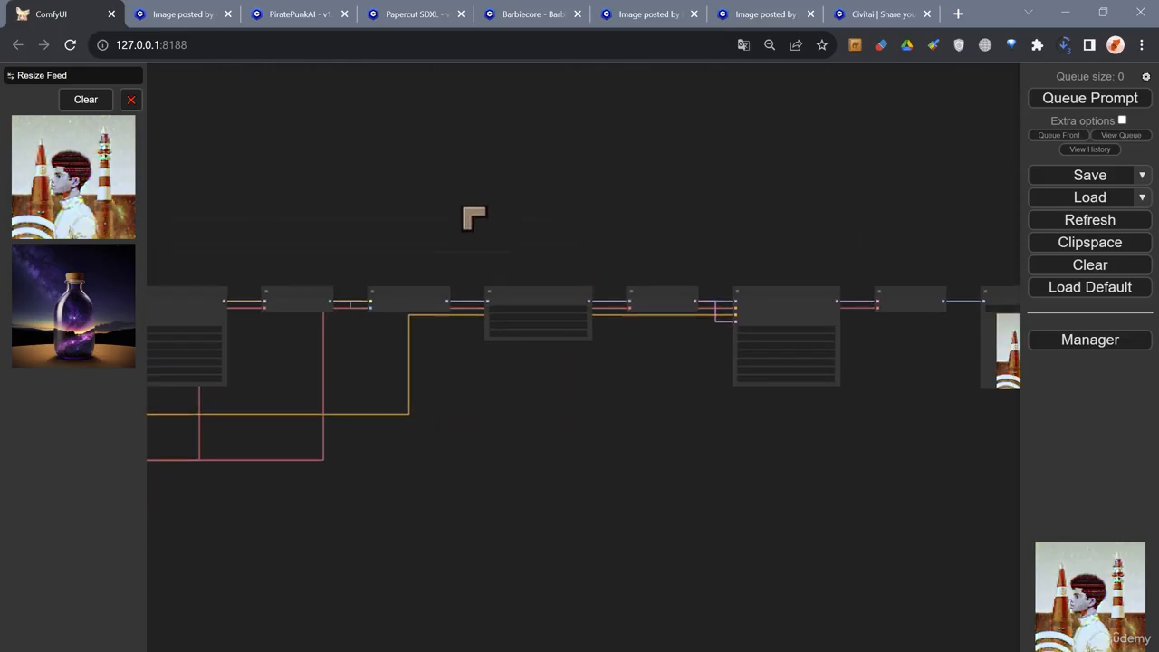
scroll(684, 224, up, 1)
click(1068, 102)
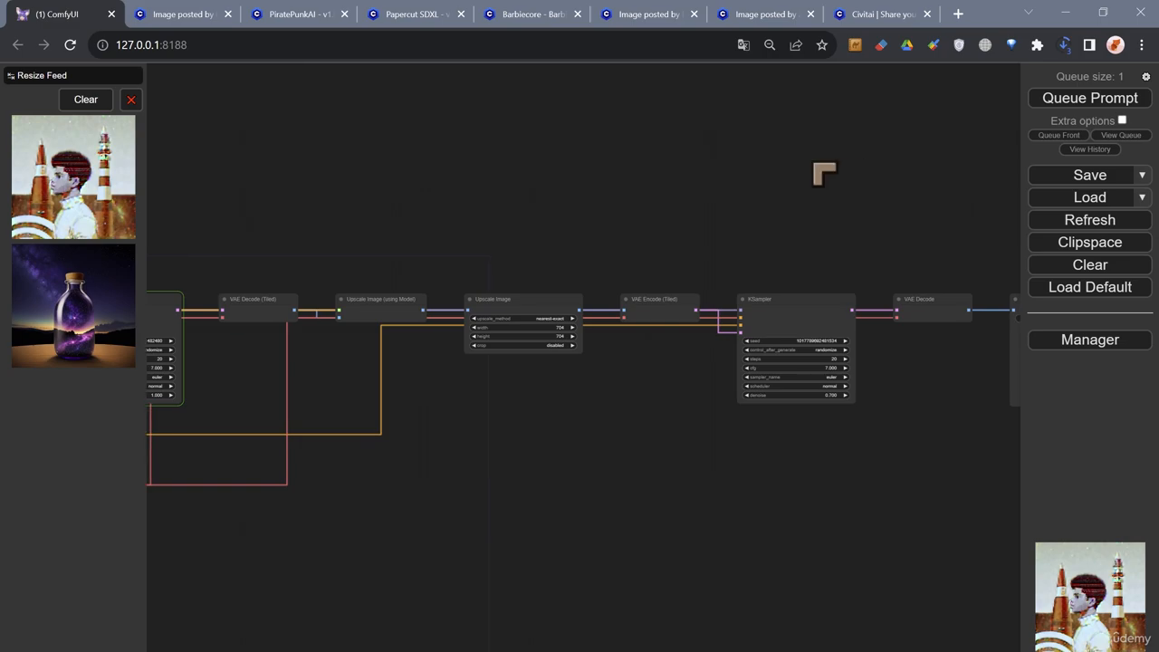
- Follow the new run from the first KSampler through the upscaling nodes to the second KSampler and Save Image
scroll(852, 151, up, 2)
drag(316, 212, 566, 162)
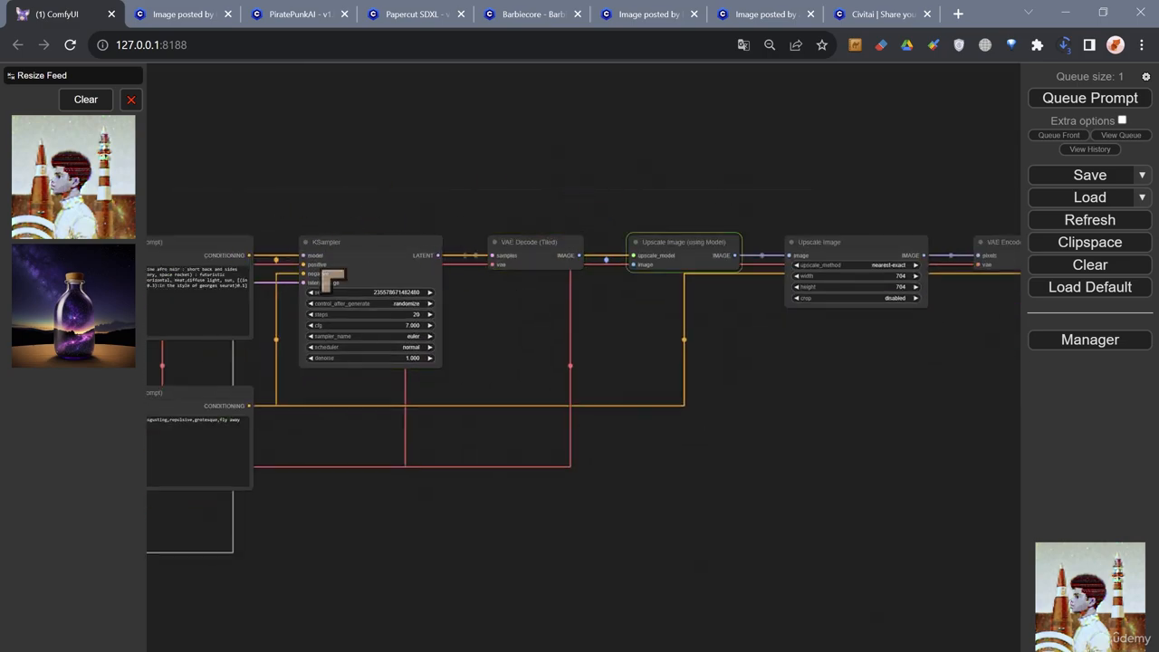
drag(570, 155, 414, 215)
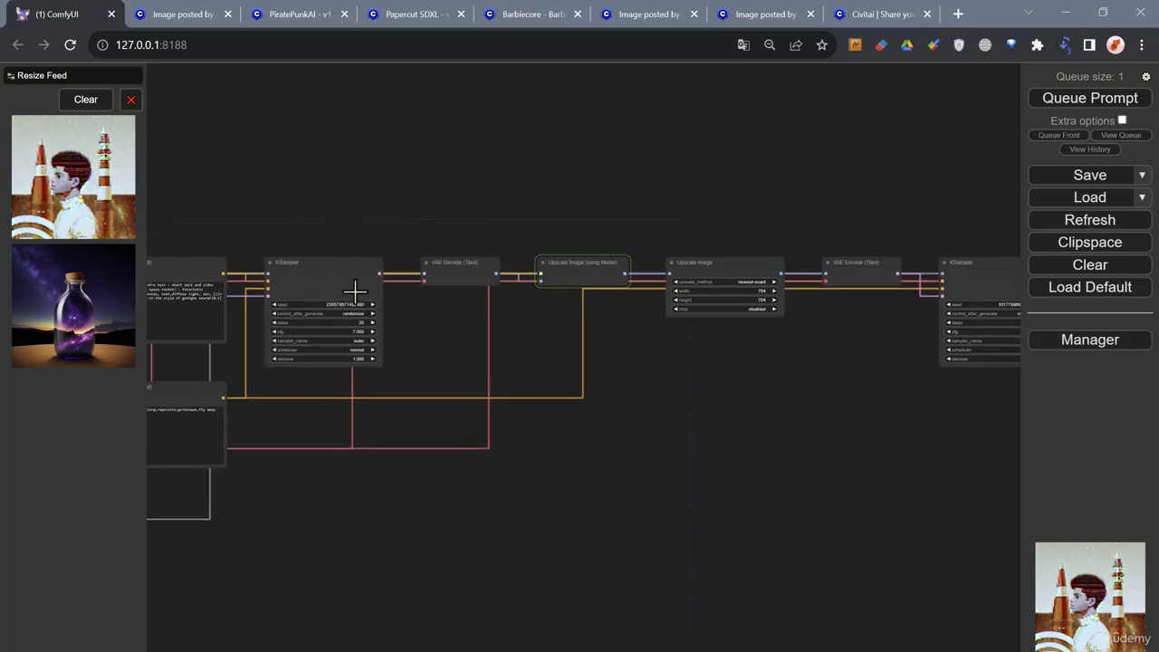
scroll(652, 240, up, 8)
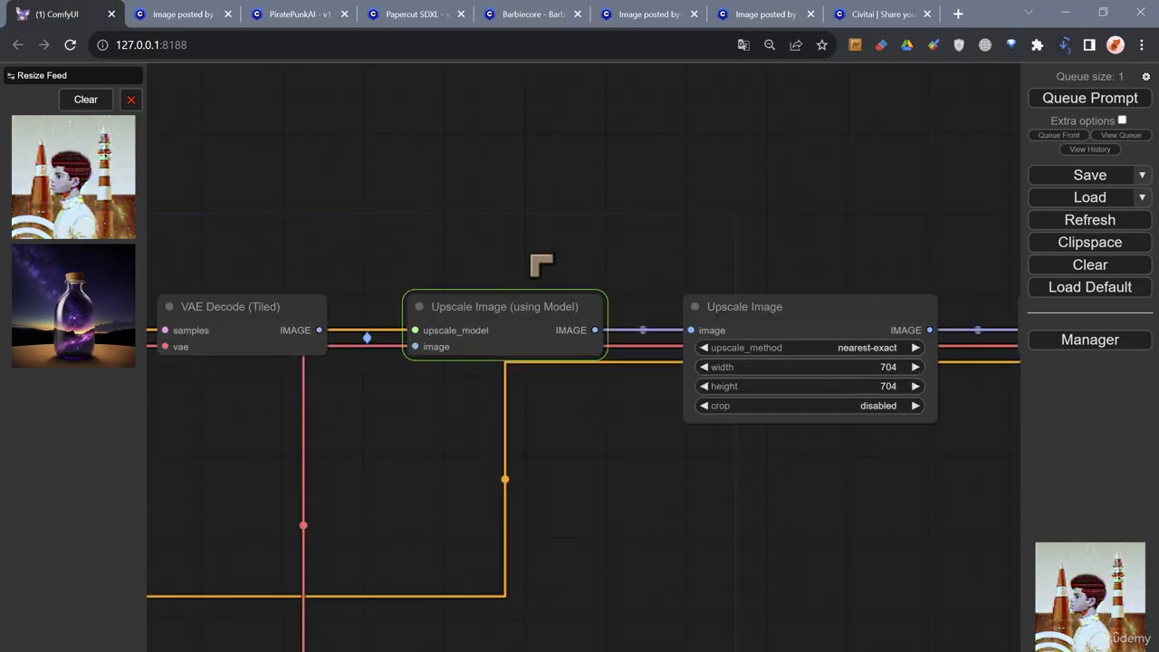
scroll(550, 264, down, 2)
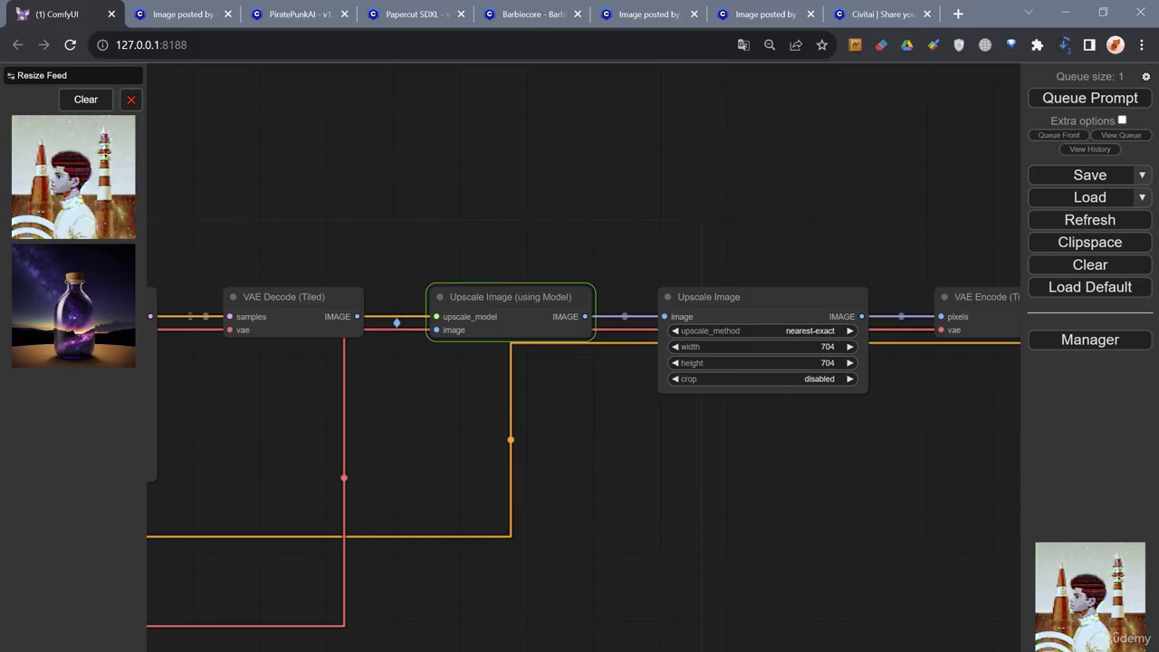
scroll(654, 473, down, 4)
drag(814, 482, 450, 423)
drag(783, 461, 468, 443)
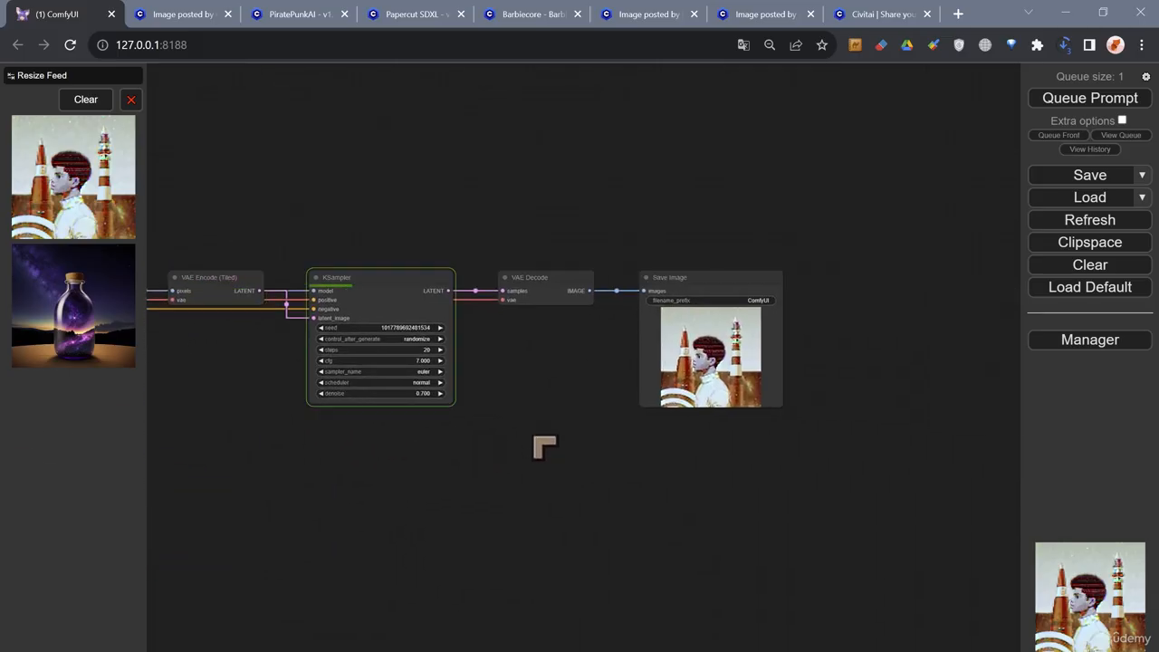
- Examine the regenerated picture up close in the Save Image node
scroll(602, 355, up, 4)
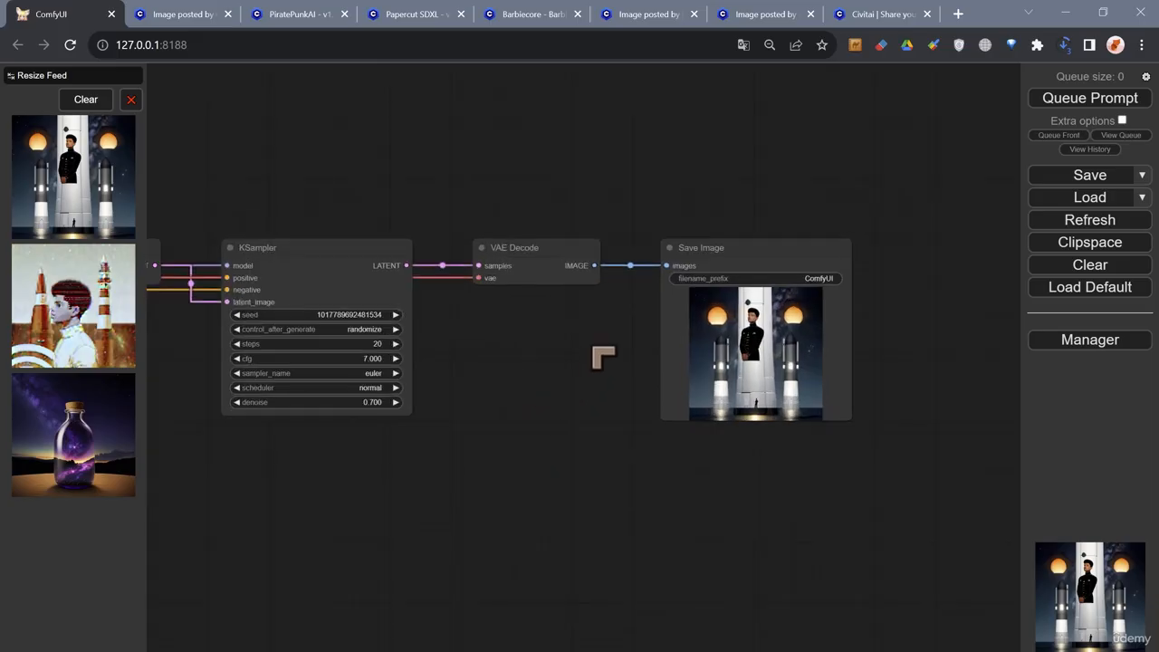
drag(595, 347, 332, 444)
scroll(513, 391, up, 3)
scroll(541, 382, up, 1)
scroll(432, 443, up, 1)
scroll(432, 444, up, 1)
scroll(332, 444, up, 1)
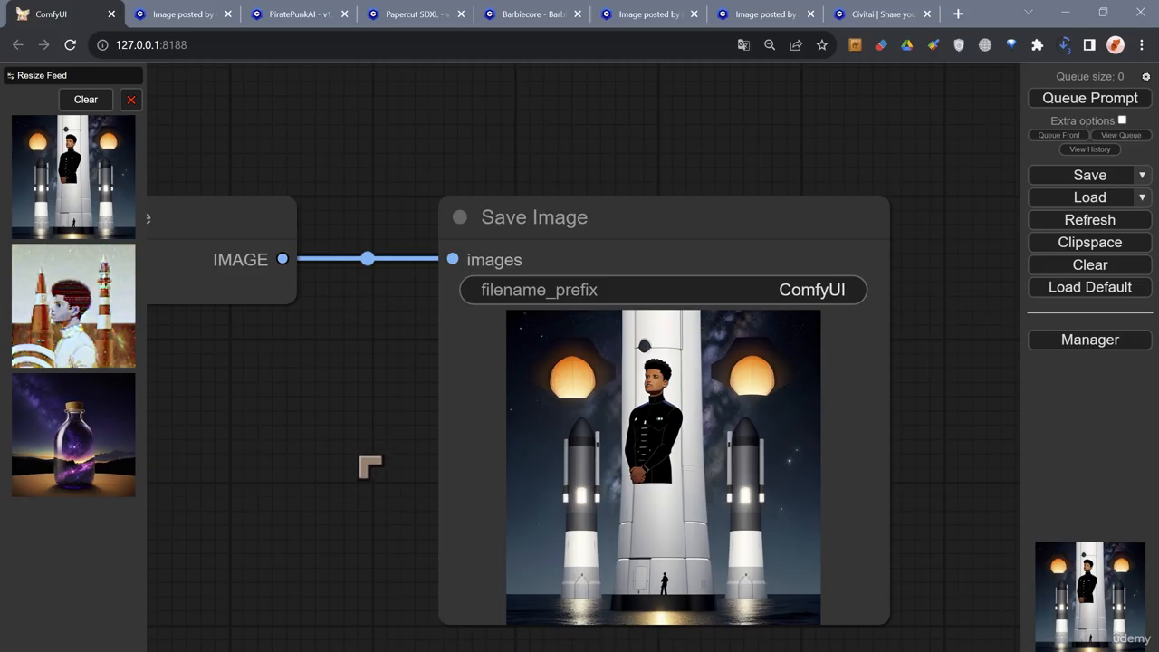
- Go back through the workflow to the Load Upscale Model node and check its available models, keeping SwinIR_4x.pth
scroll(344, 466, down, 2)
drag(300, 468, 624, 417)
scroll(474, 443, down, 5)
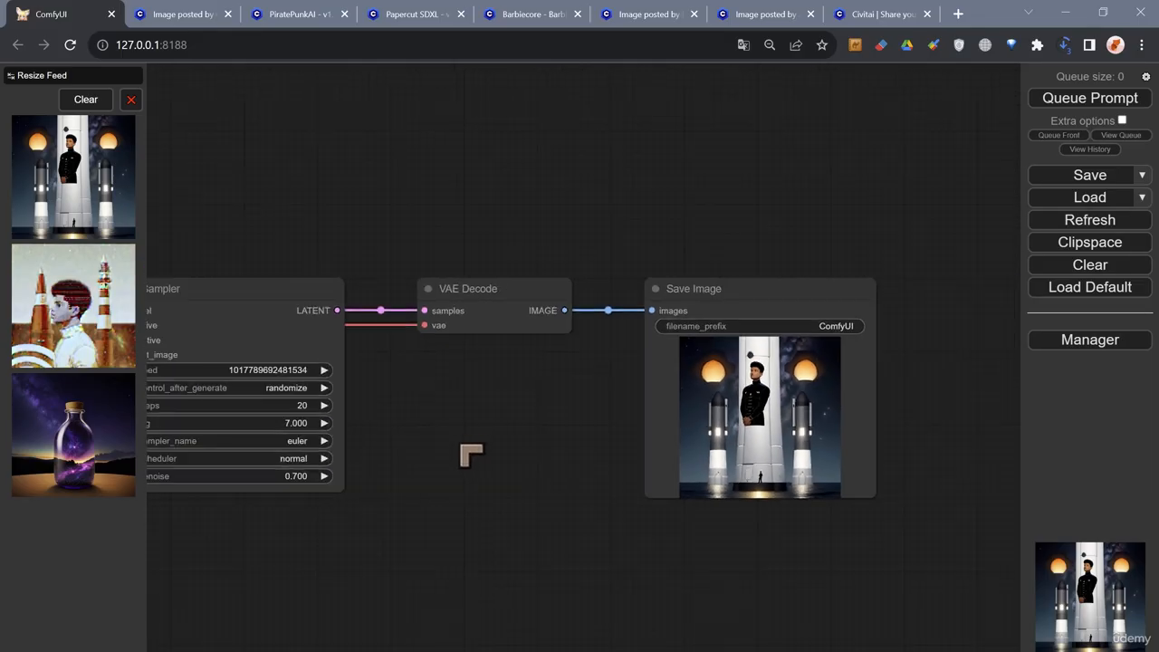
drag(471, 452, 556, 432)
drag(444, 508, 877, 480)
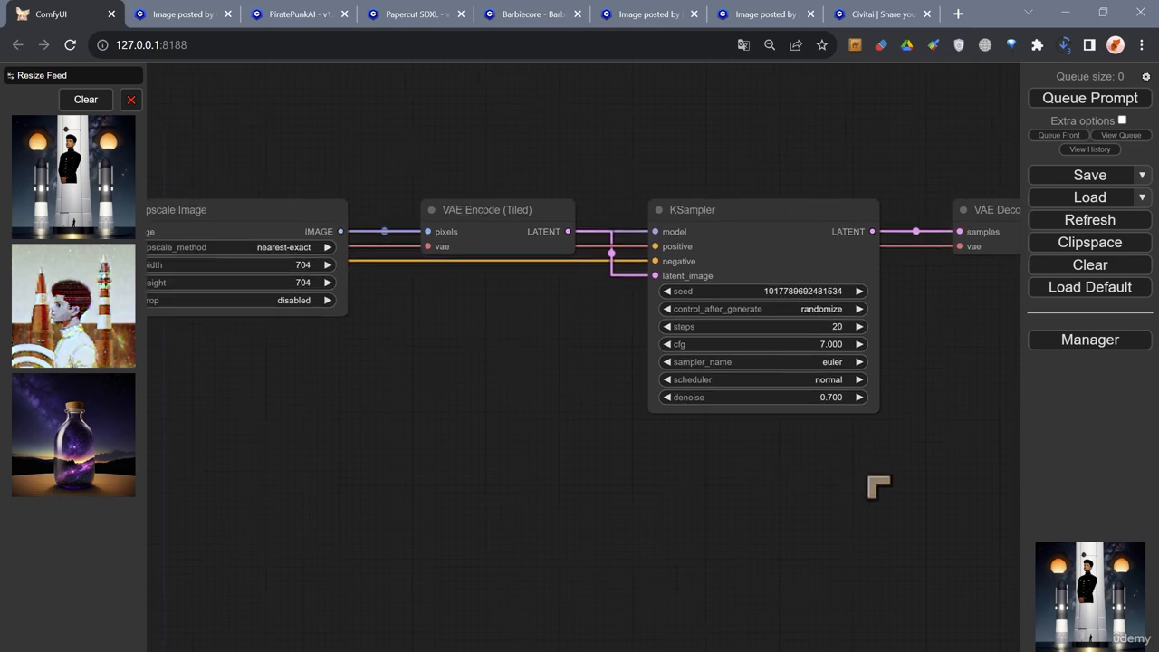
drag(366, 462, 870, 482)
drag(695, 512, 879, 461)
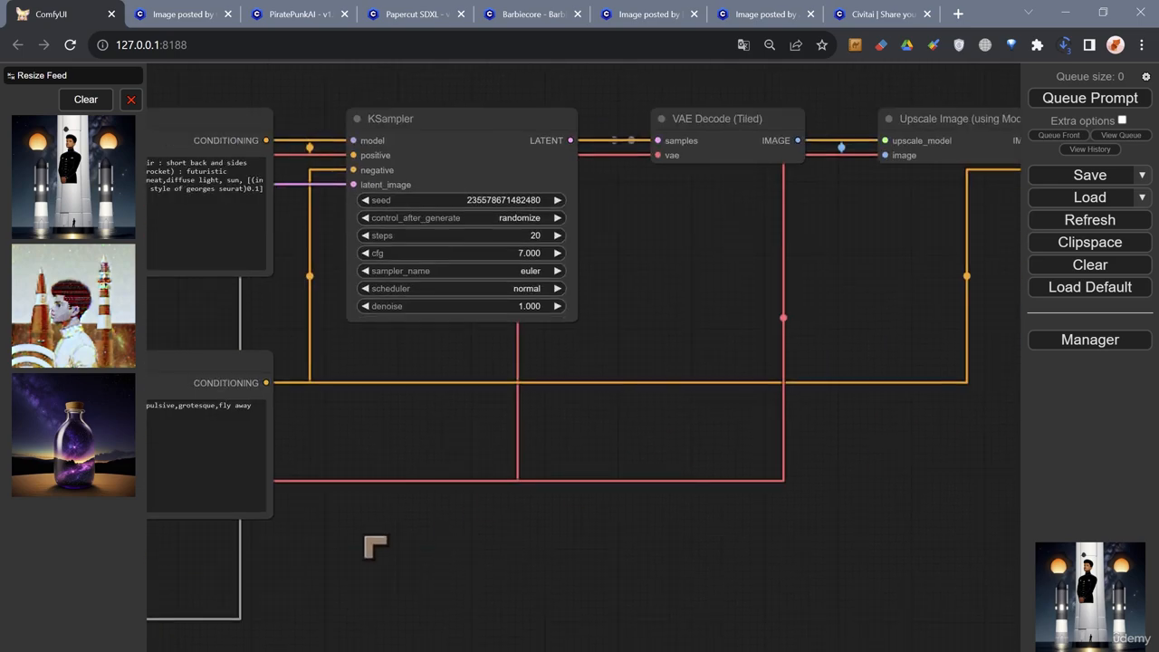
drag(375, 546, 900, 507)
drag(316, 535, 514, 548)
drag(422, 547, 383, 389)
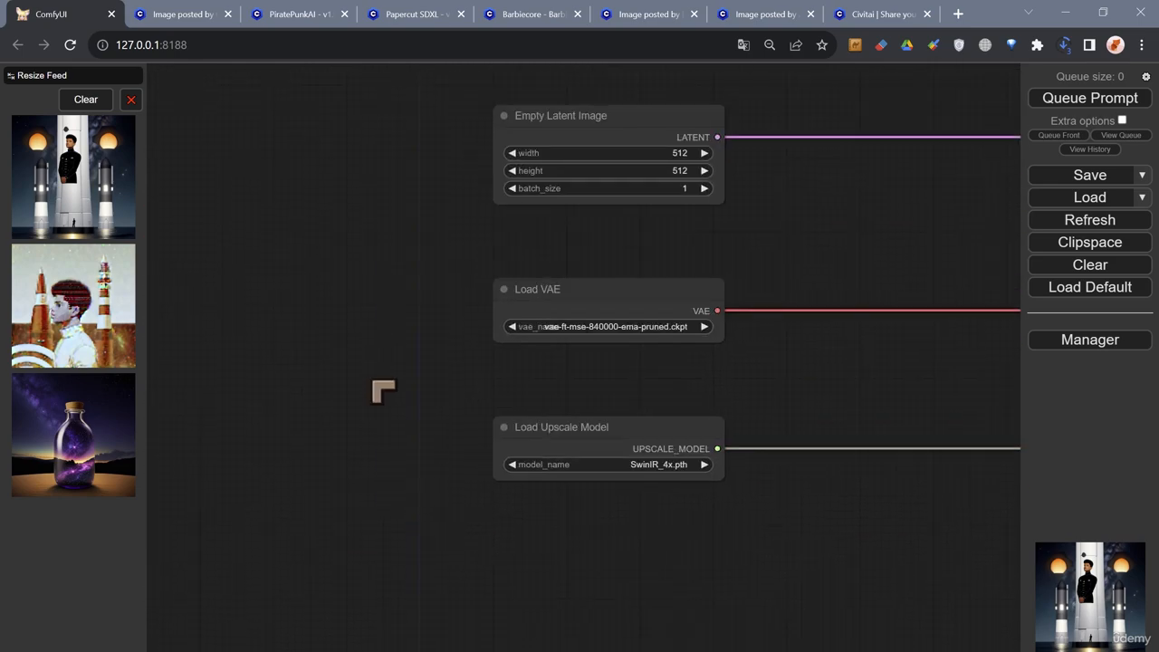
scroll(658, 474, up, 3)
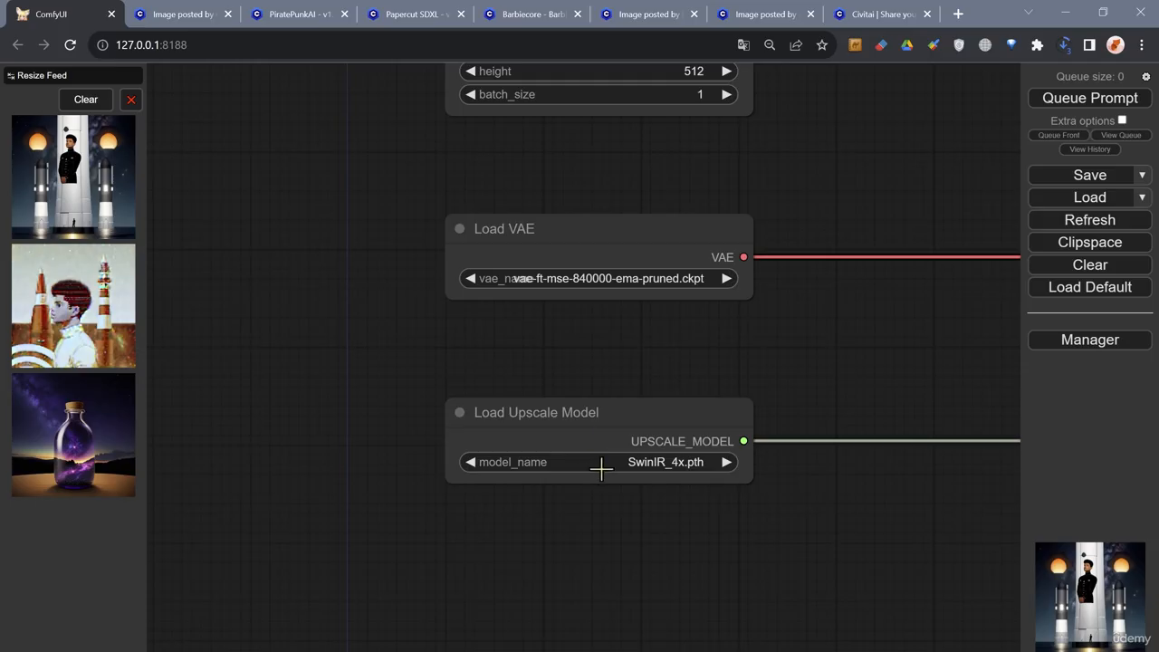
click(620, 464)
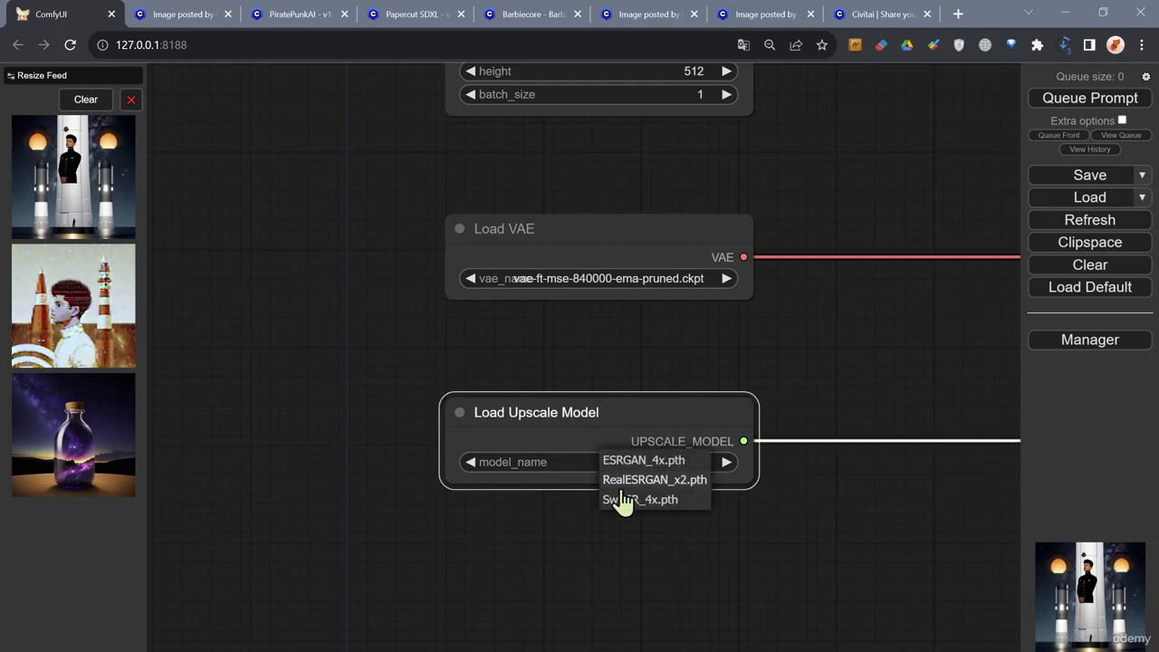
click(634, 380)
- Review the Empty Latent Image settings and the Load VAE node's model choice without changing them
drag(634, 380, 501, 558)
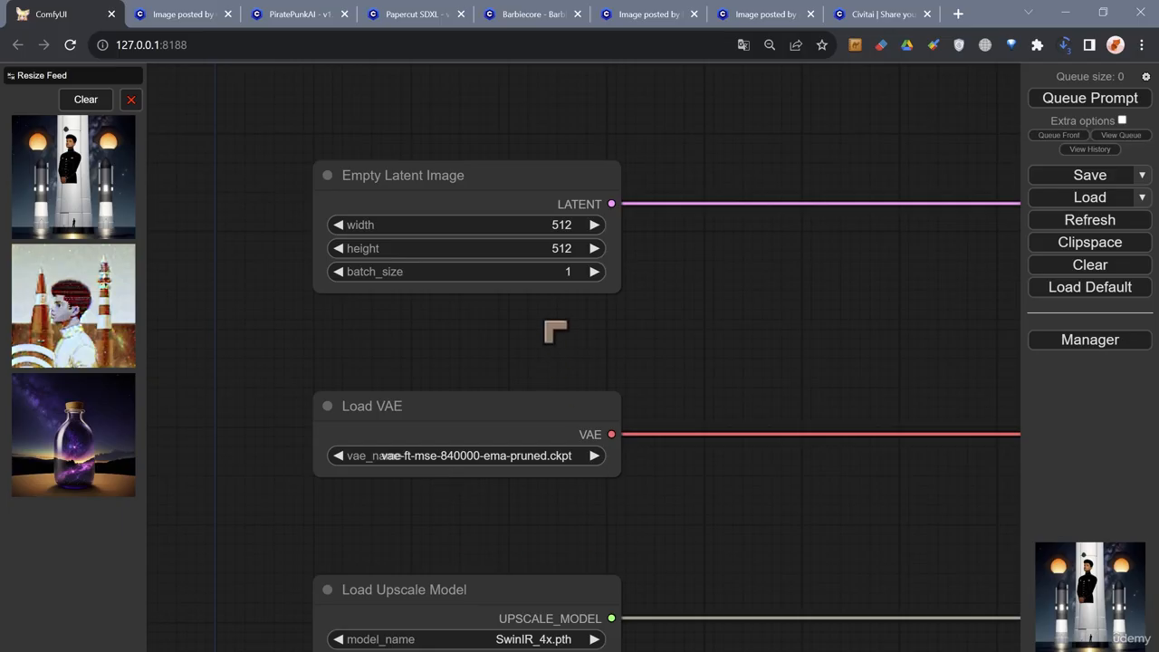
drag(551, 329, 592, 346)
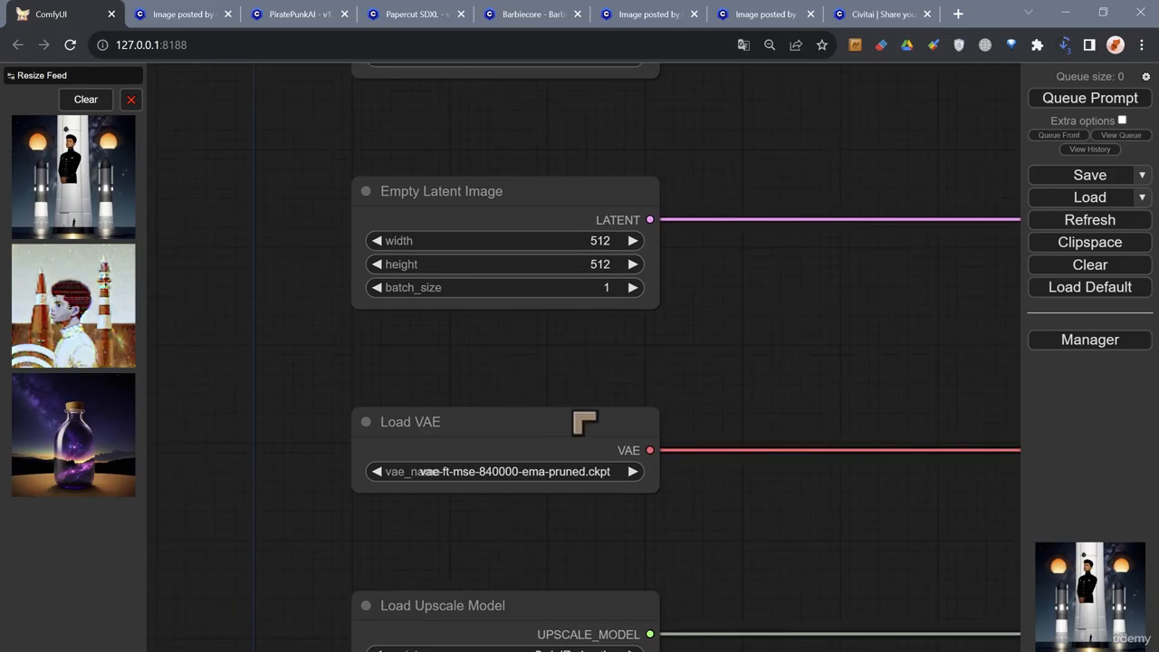
drag(569, 558, 555, 506)
drag(547, 354, 525, 393)
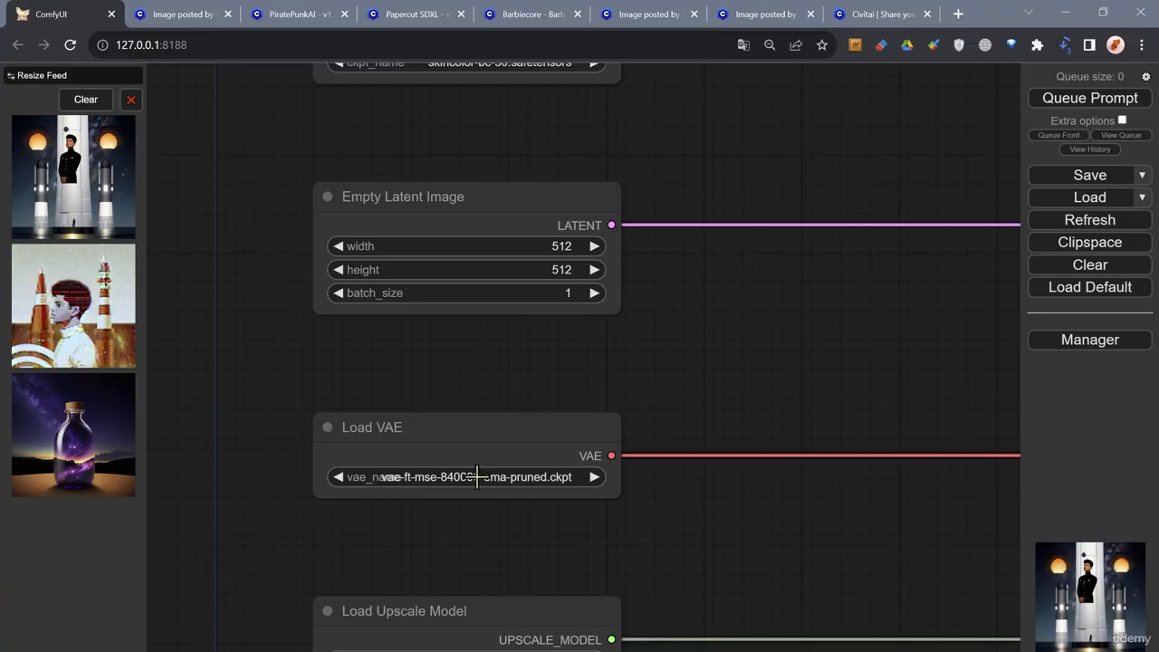
click(512, 412)
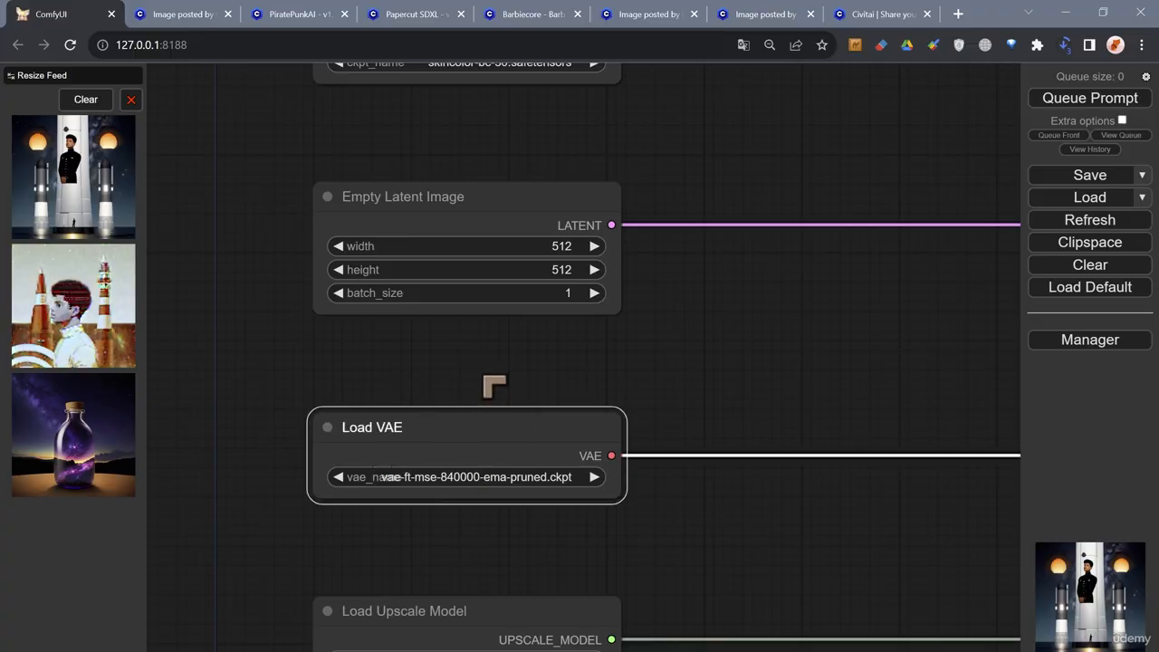
click(486, 478)
click(498, 378)
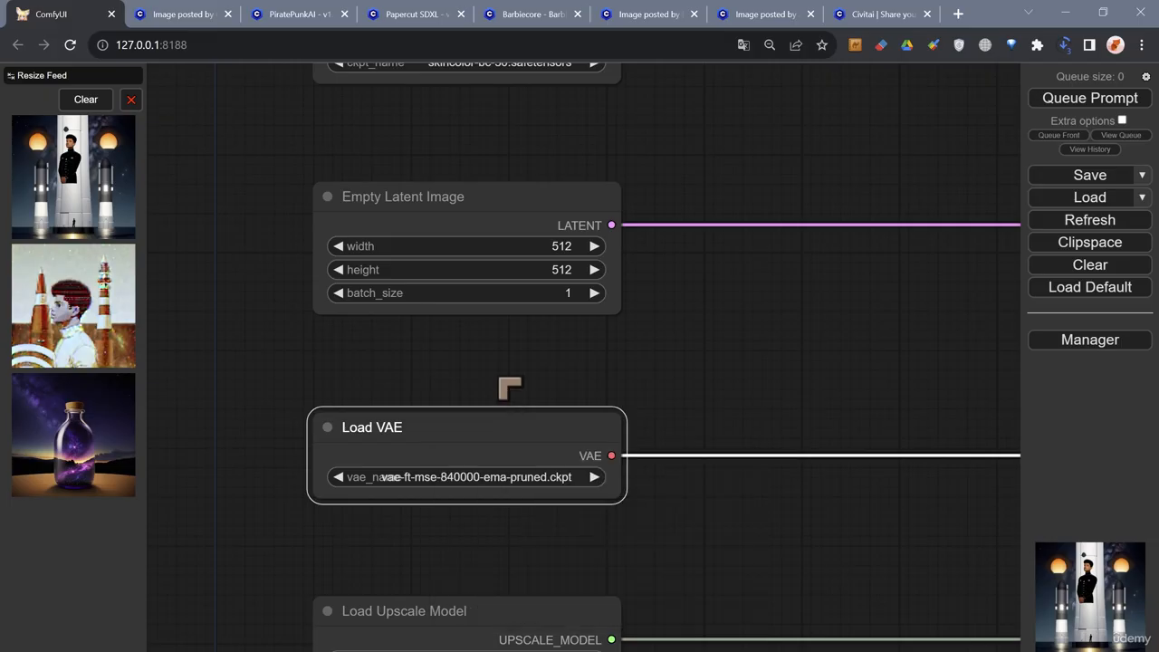
- Look through the checkpoints available in the Load Checkpoint node, keeping skincolor-bc-30.safetensors
drag(503, 354, 510, 491)
drag(503, 289, 474, 461)
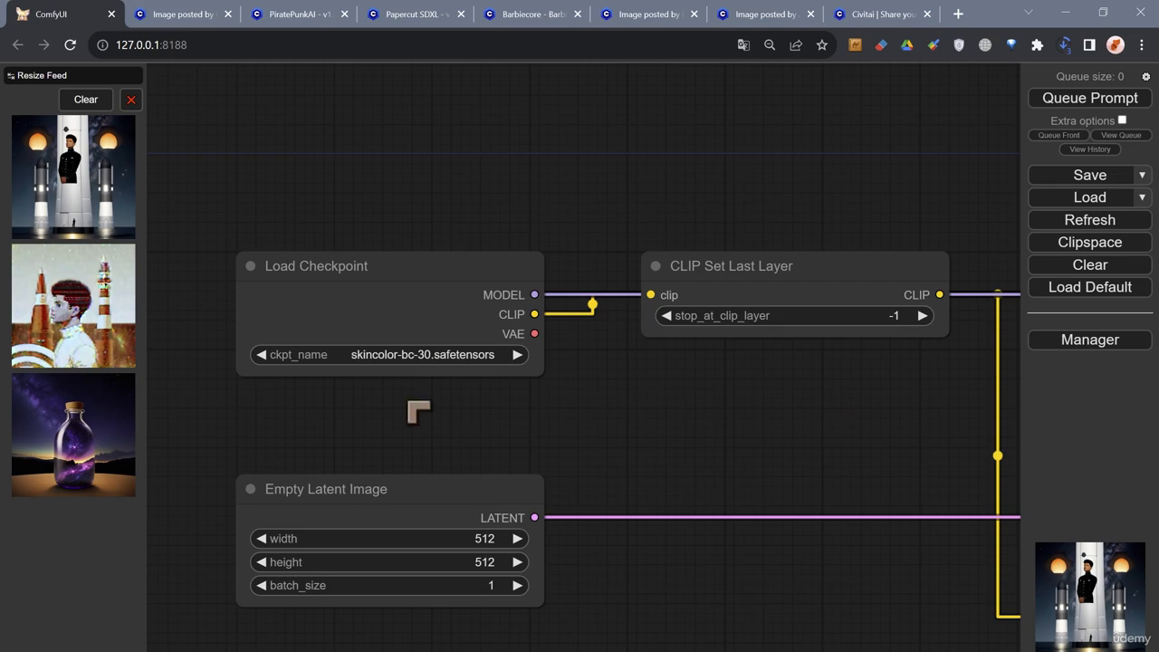
click(395, 356)
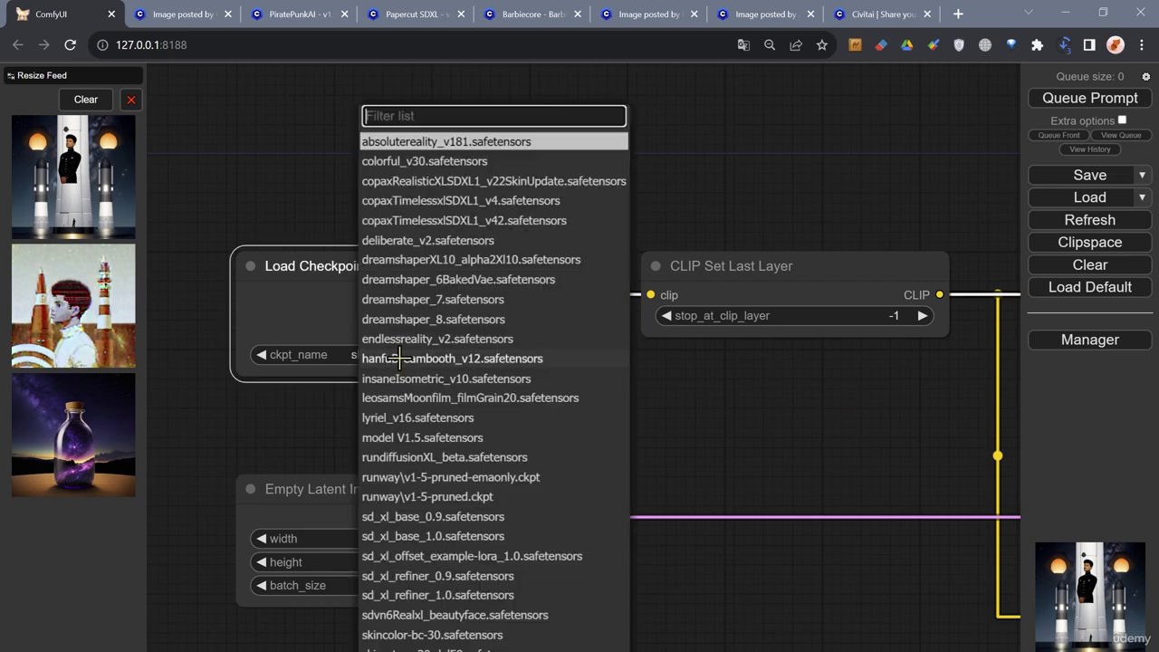
click(340, 173)
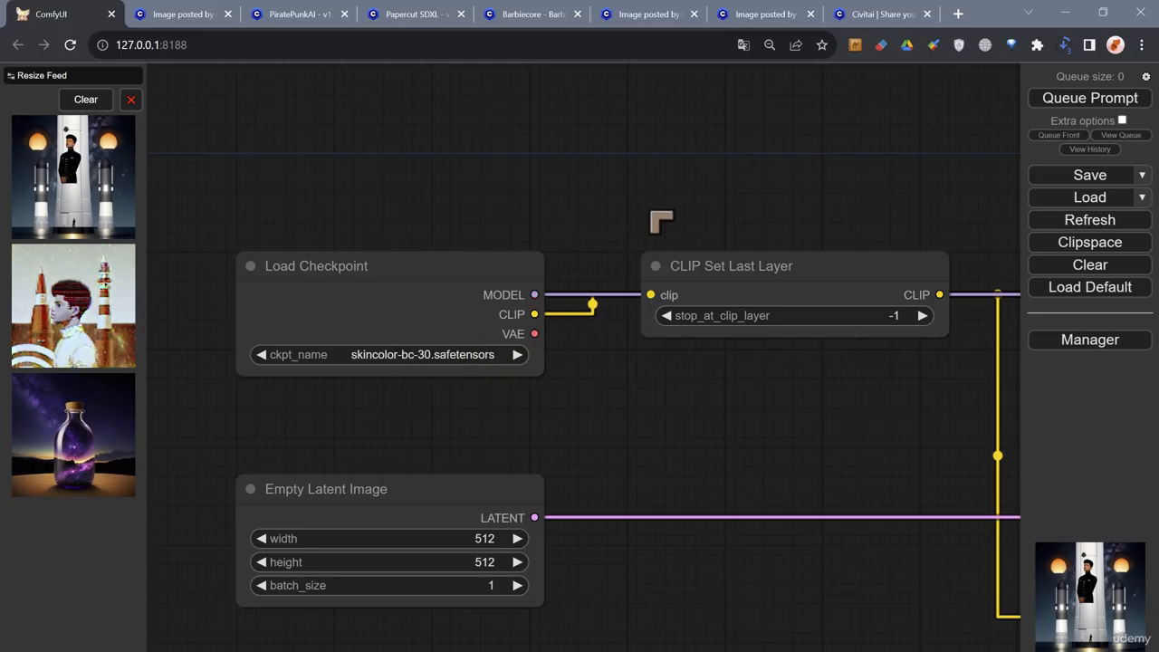
- Read the positive prompt in the upper CLIP Text Encode node, including its bracketed weights and style terms
drag(651, 210, 402, 190)
drag(587, 196, 373, 183)
drag(738, 174, 542, 174)
drag(752, 192, 562, 103)
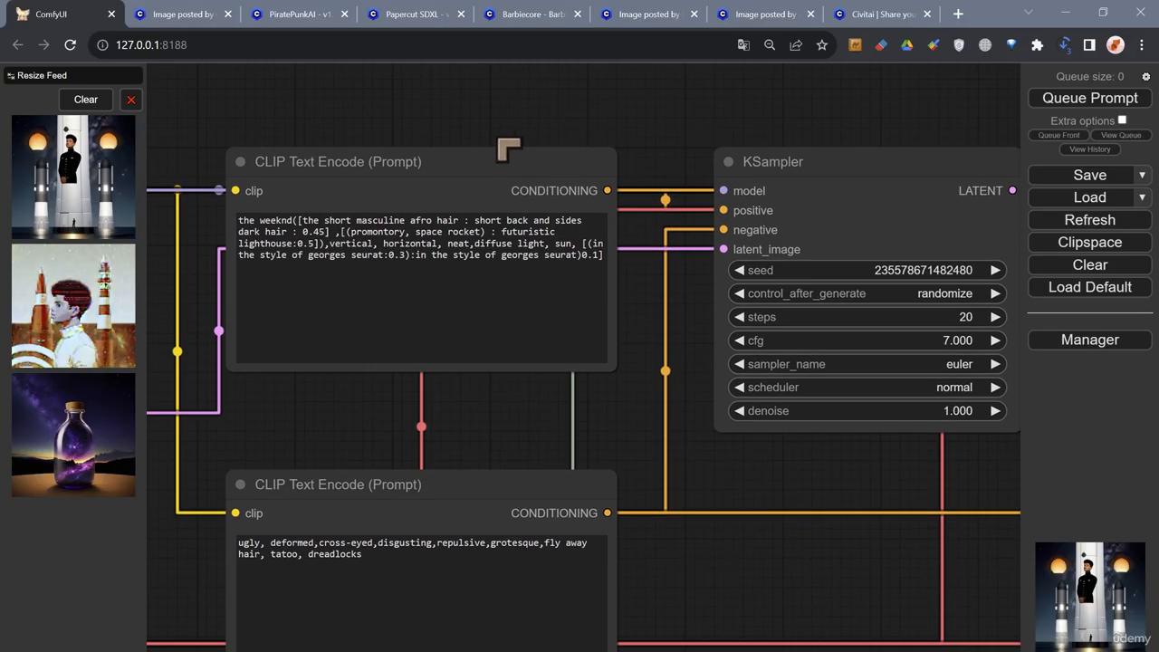
click(550, 355)
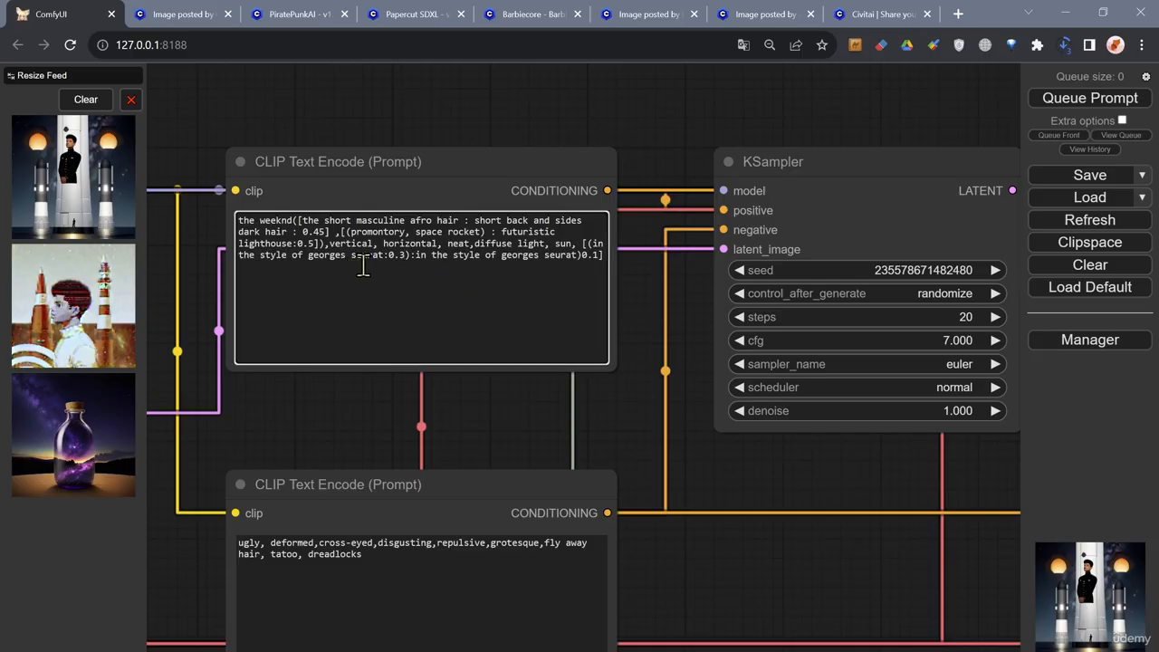
click(327, 236)
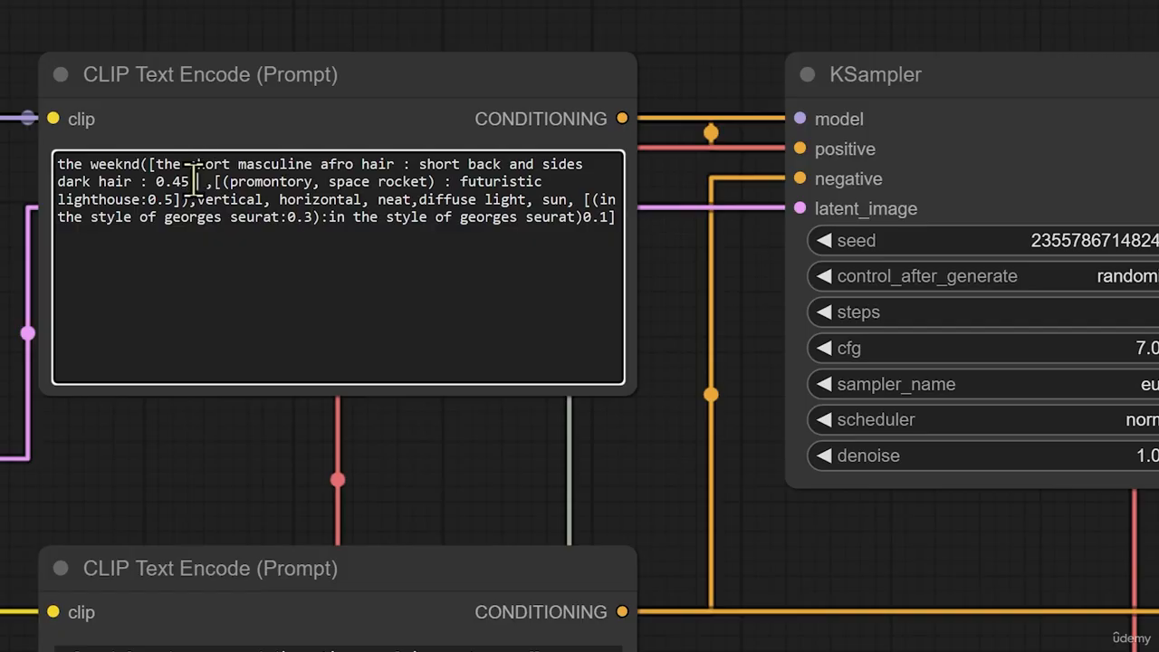
click(282, 288)
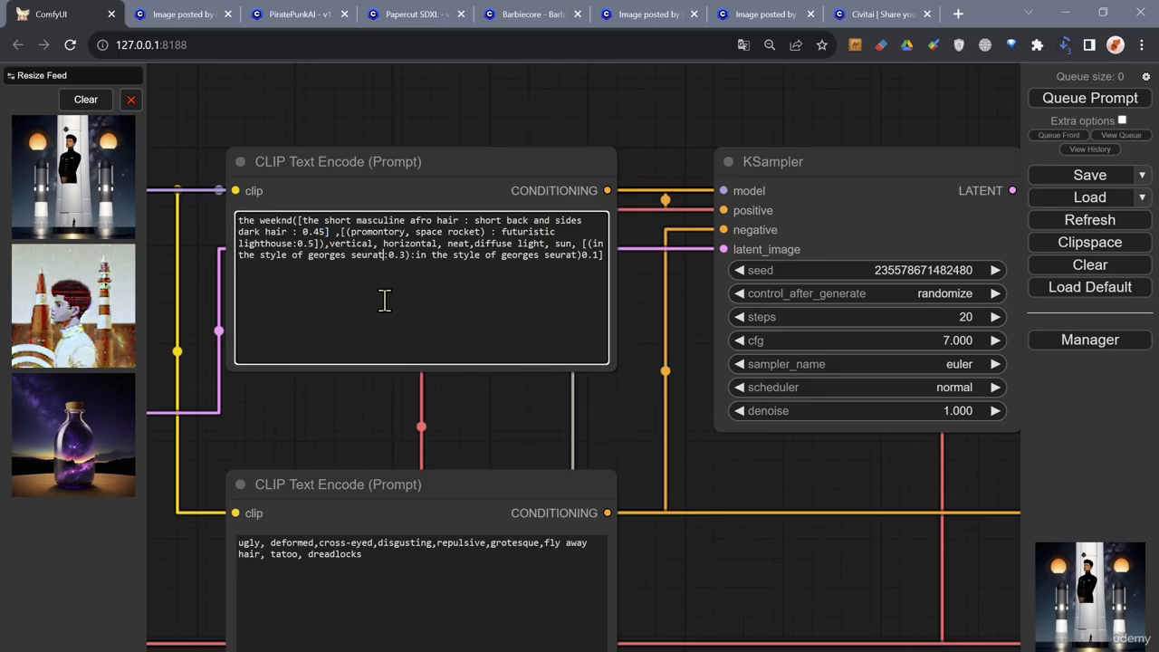
- Trace the workflow from the prompt to the Save Image node and compare the generated picture with the prompt
scroll(662, 165, down, 1)
drag(675, 123, 288, 187)
scroll(648, 181, down, 3)
drag(728, 140, 447, 198)
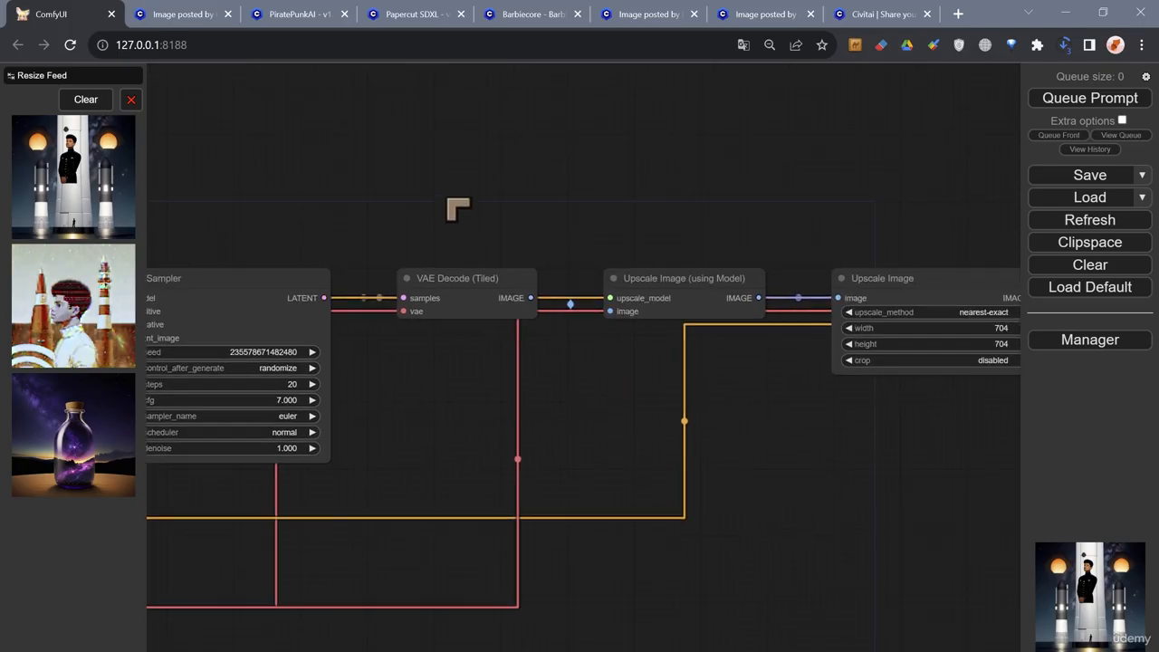
scroll(670, 217, down, 2)
drag(726, 215, 350, 243)
drag(730, 227, 352, 230)
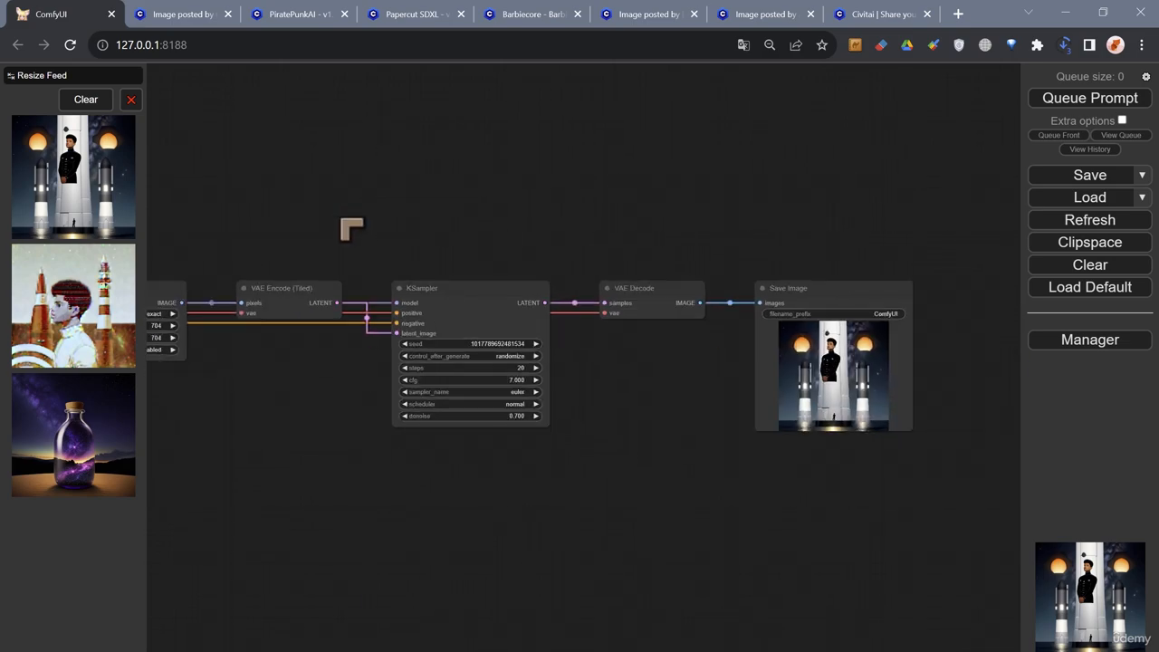
scroll(771, 290, up, 5)
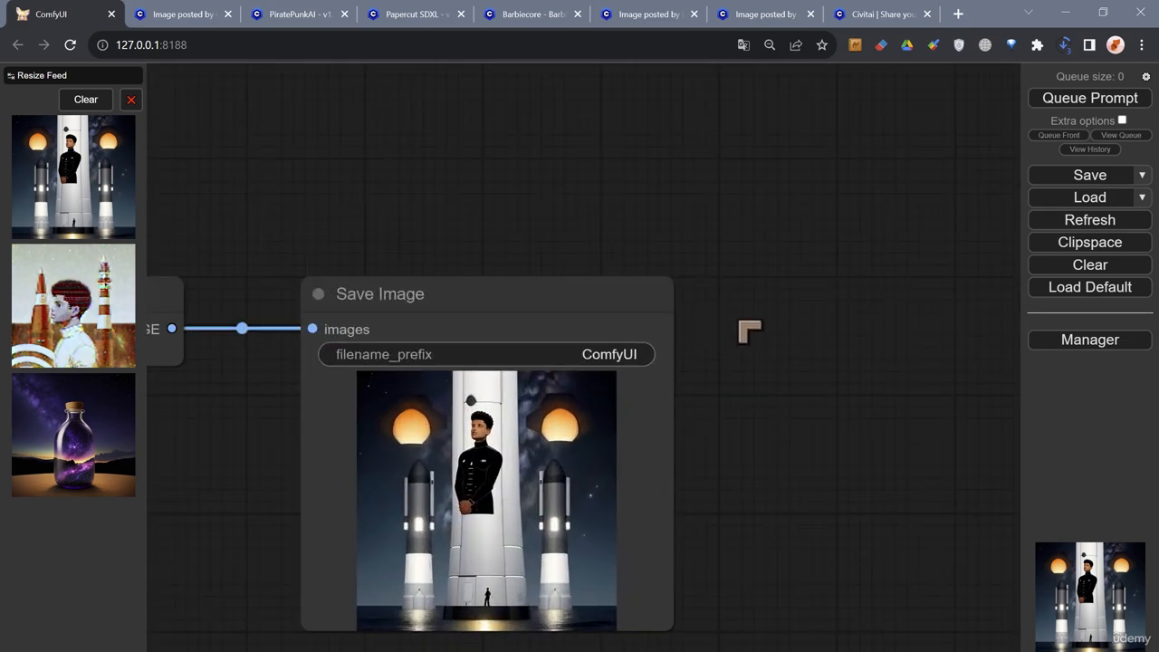
scroll(820, 308, down, 2)
scroll(782, 401, up, 4)
drag(781, 402, 924, 388)
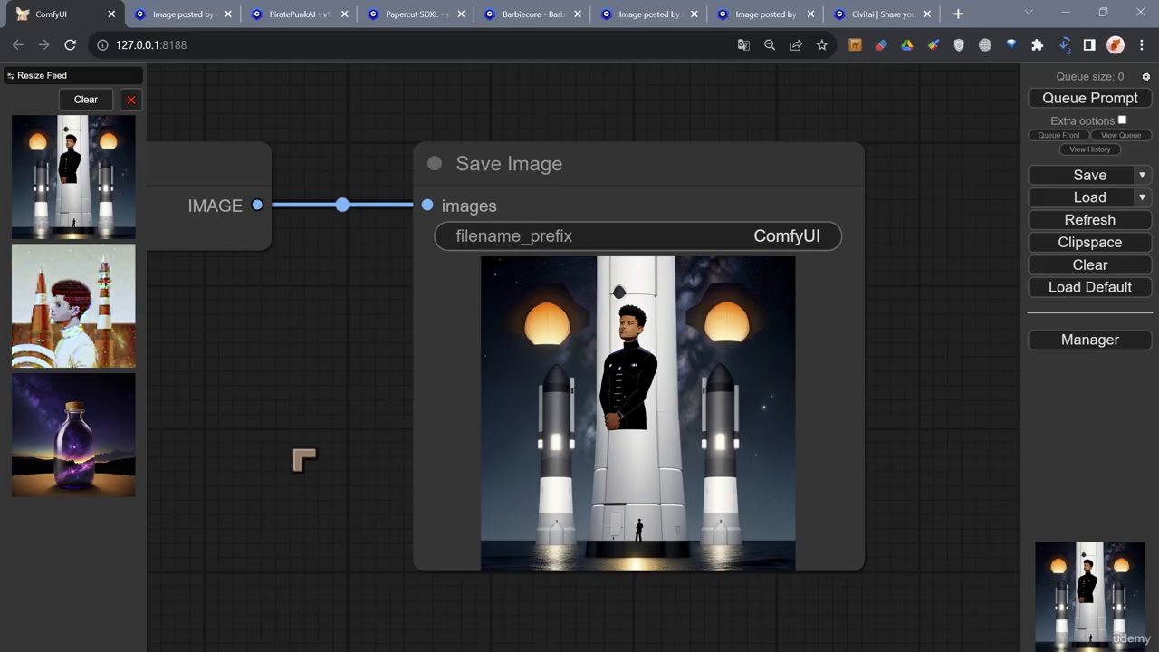
- Return from the Save Image node through the samplers to the positive prompt and reread its text
scroll(241, 455, down, 2)
drag(241, 455, 677, 419)
drag(387, 441, 782, 430)
drag(196, 425, 745, 447)
drag(317, 466, 789, 453)
drag(194, 383, 716, 407)
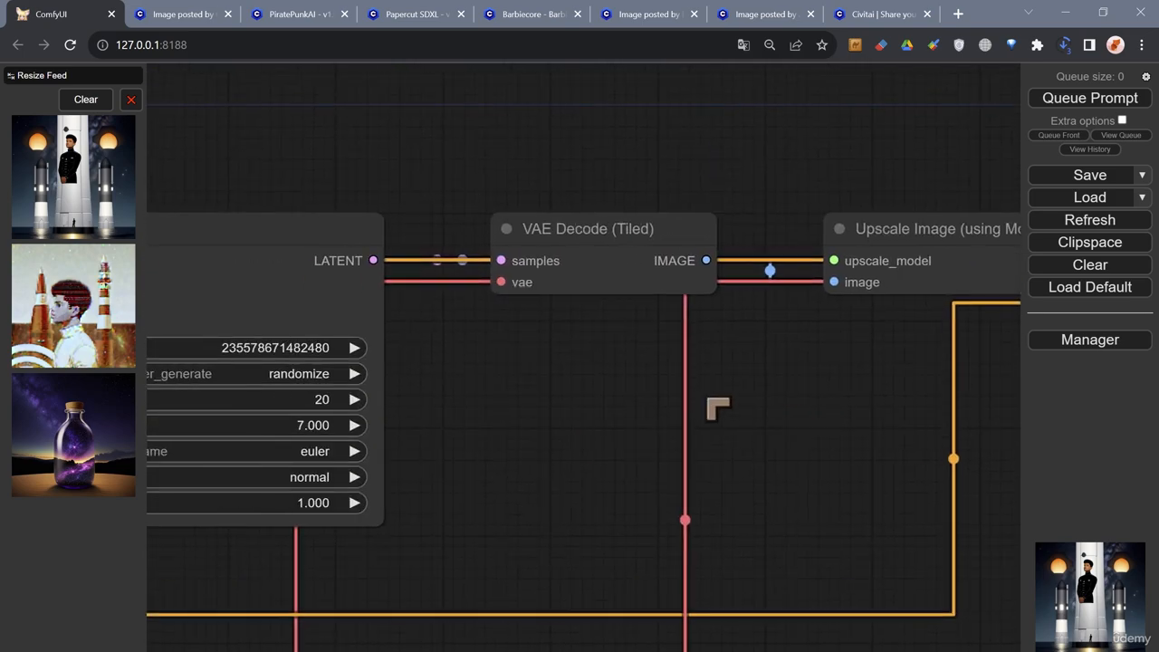
drag(305, 111, 879, 172)
drag(363, 215, 771, 187)
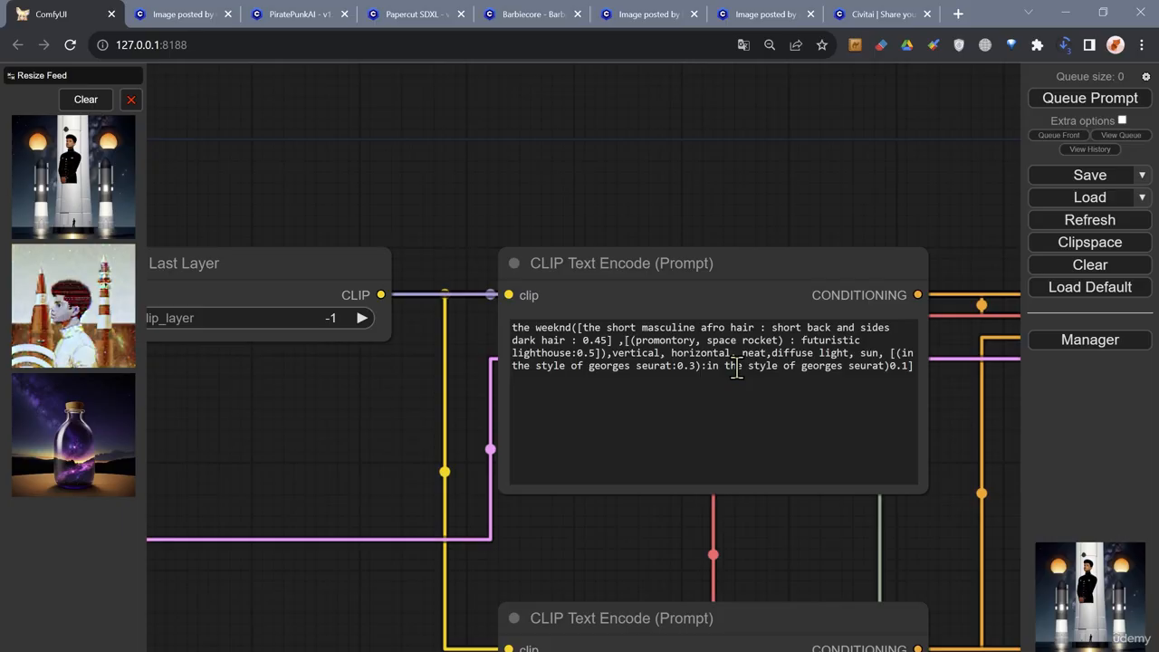
- Look over the whole node chain from the prompts to the Save Image node
drag(758, 181, 592, 207)
scroll(594, 215, down, 3)
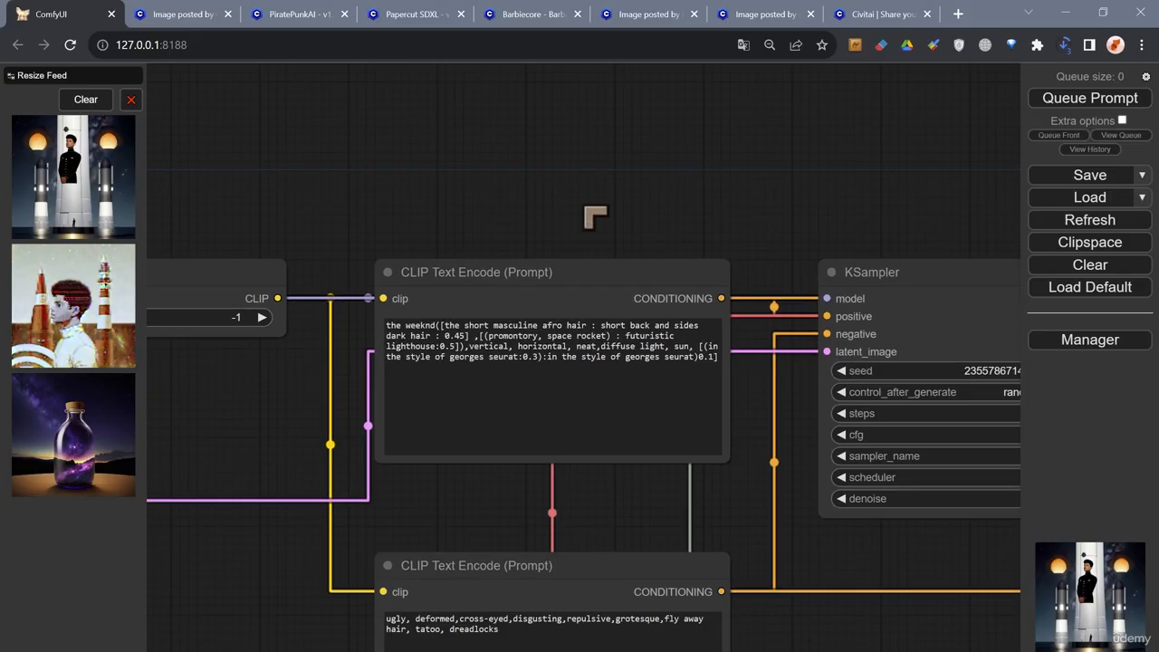
scroll(562, 192, down, 4)
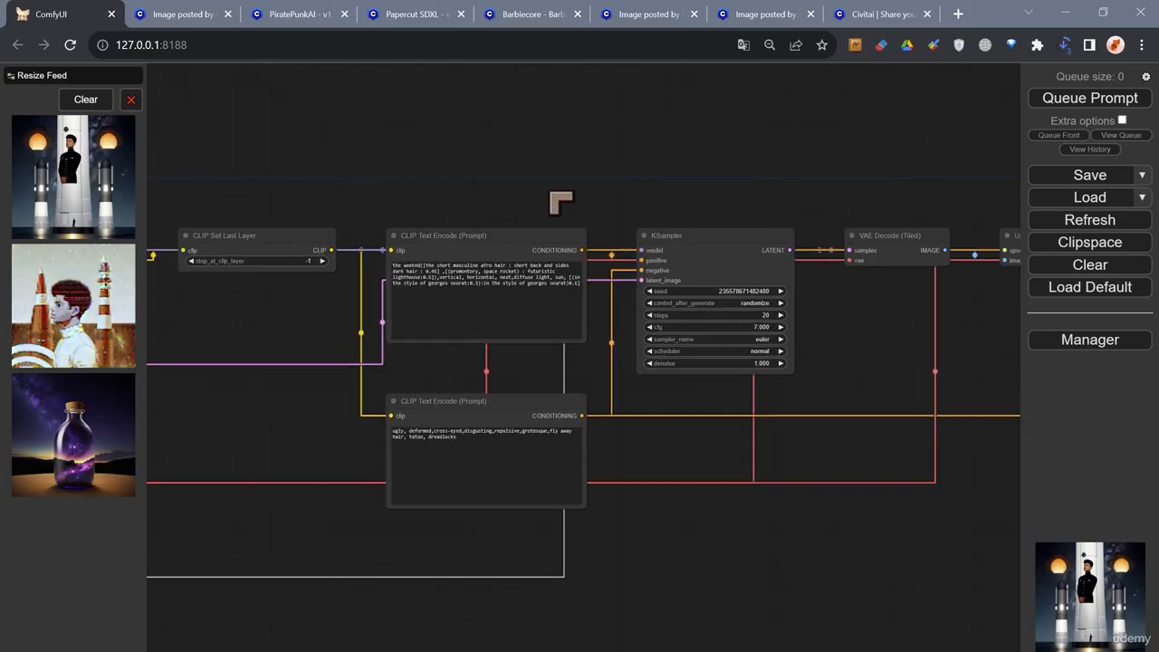
drag(623, 172, 502, 210)
scroll(463, 218, down, 3)
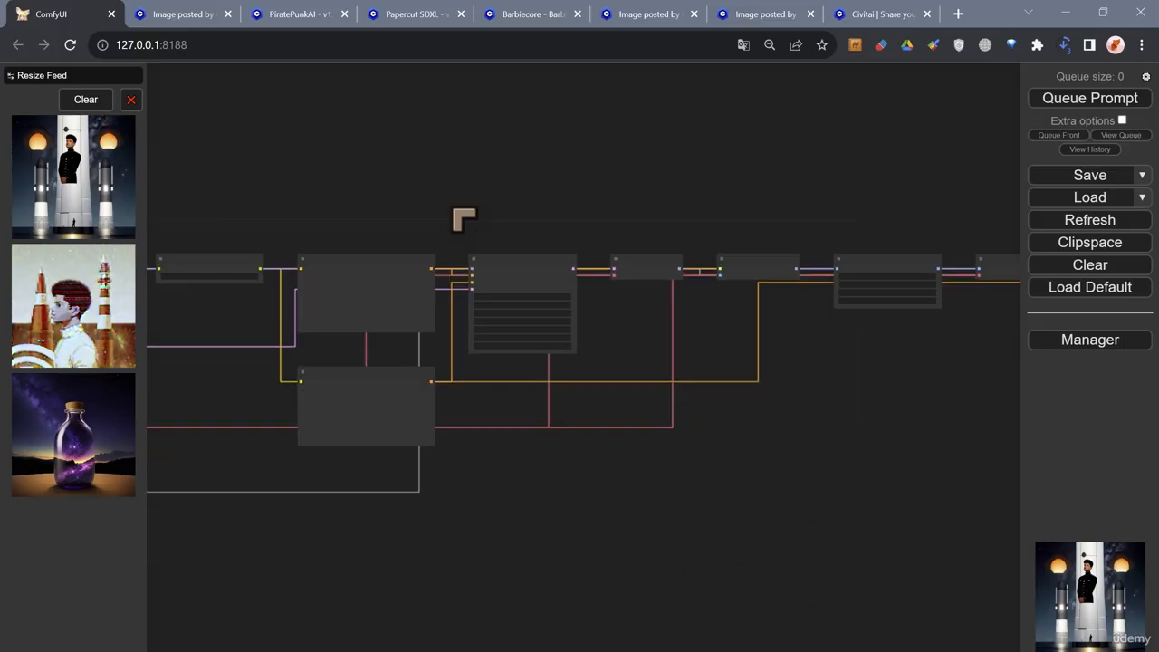
scroll(543, 207, down, 4)
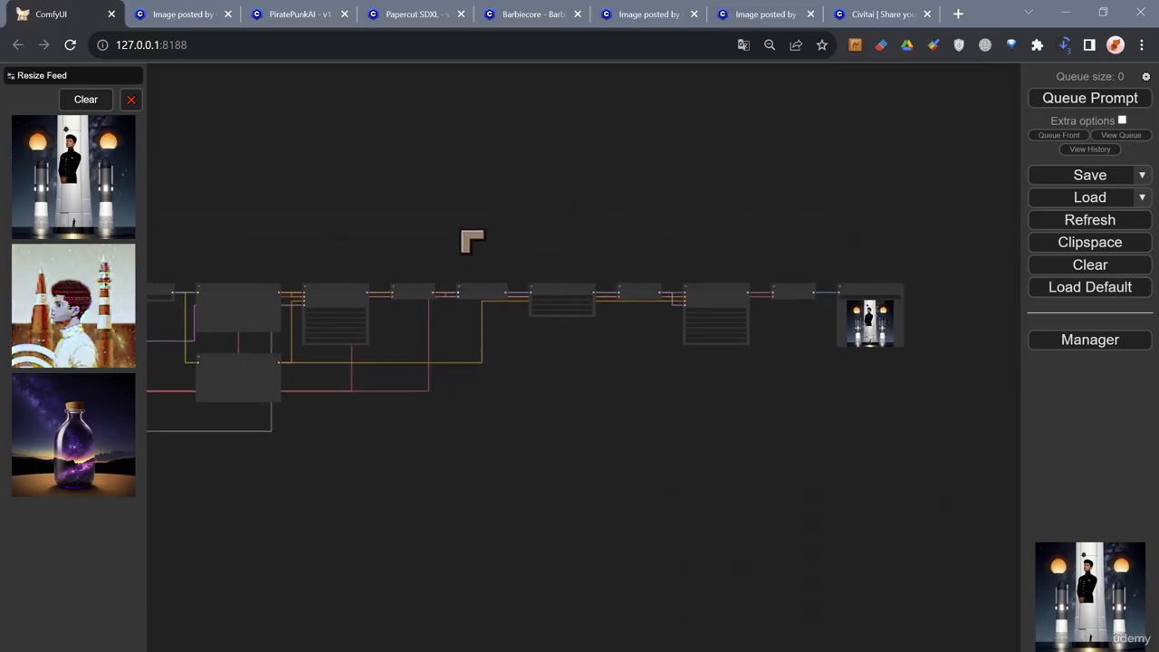
scroll(497, 239, up, 4)
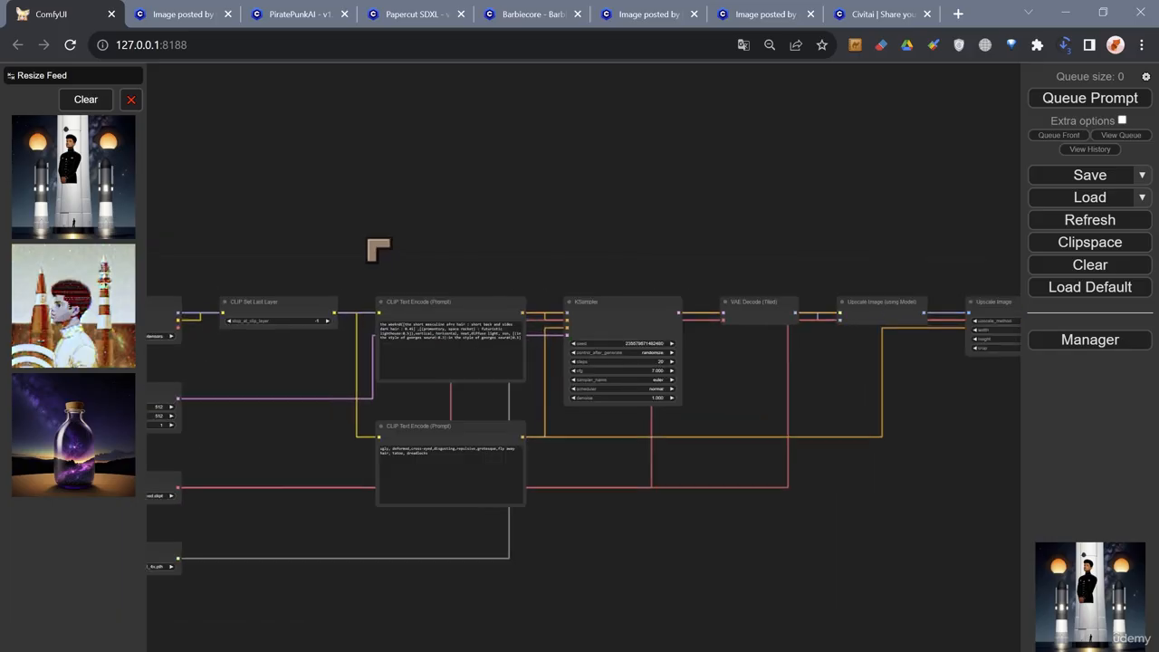
- Reread the positive prompt in the upper CLIP Text Encode node and review the whole node chain from Load Checkpoint to Save Image
scroll(378, 250, up, 5)
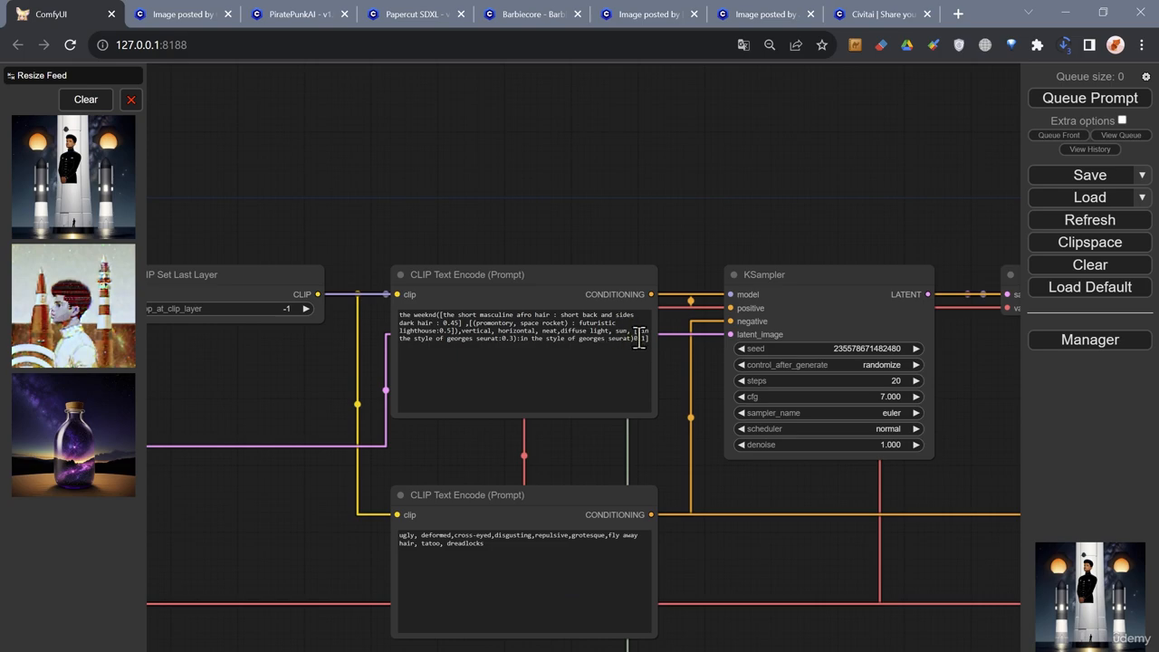
scroll(507, 258, up, 2)
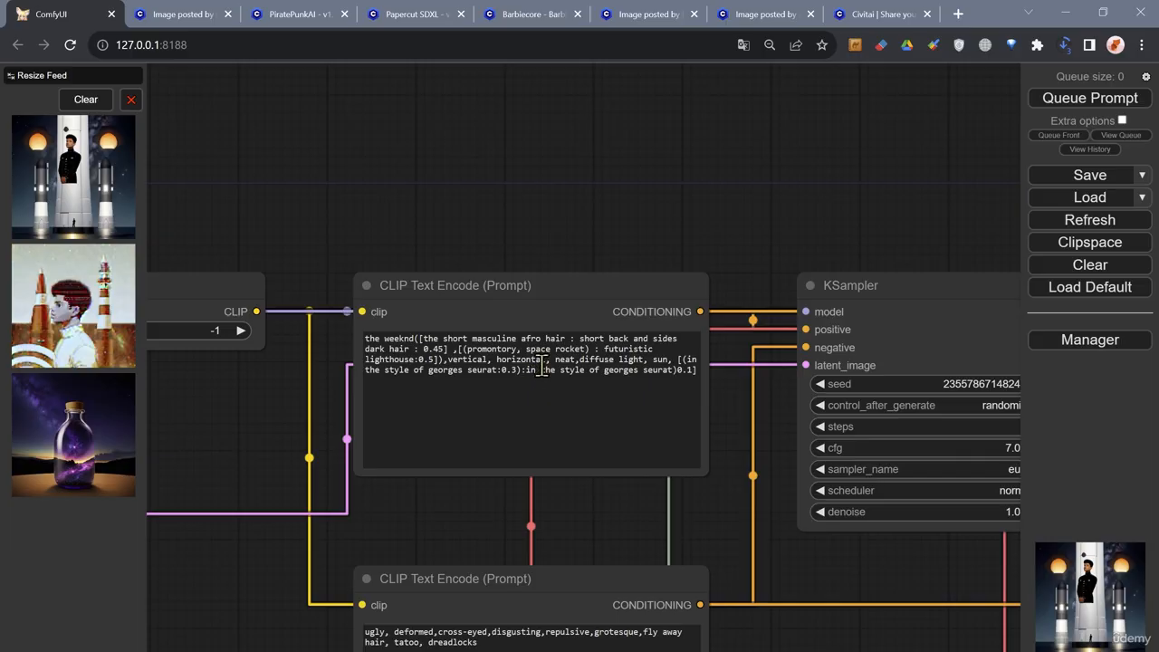
scroll(621, 259, down, 6)
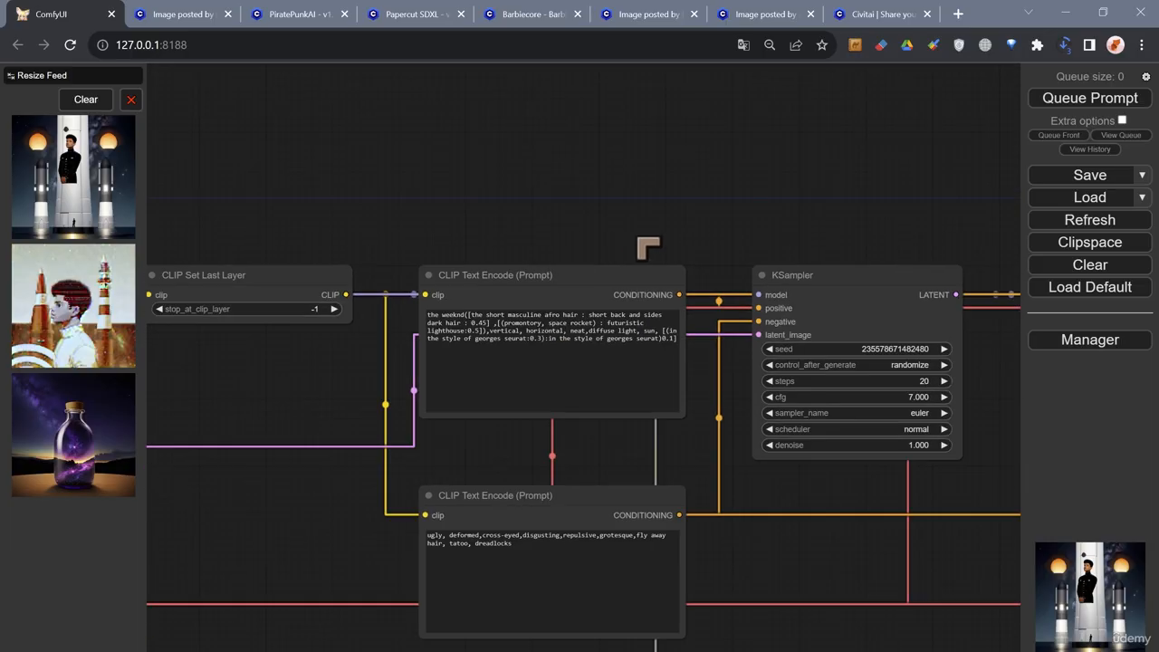
scroll(605, 250, down, 8)
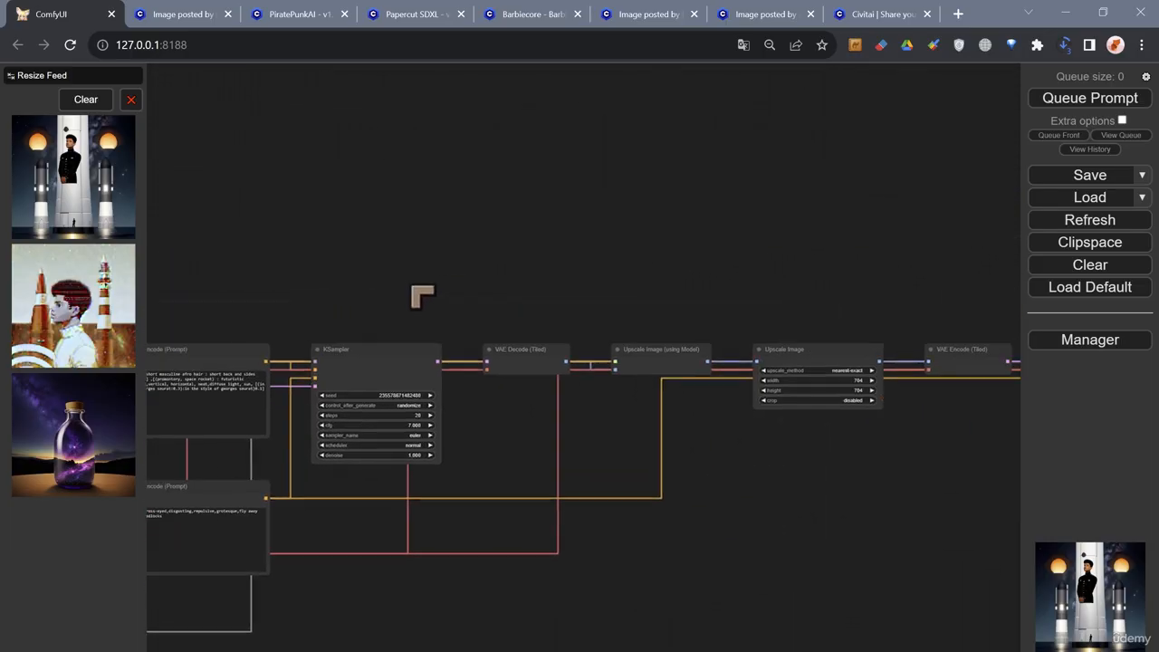
drag(639, 276, 567, 284)
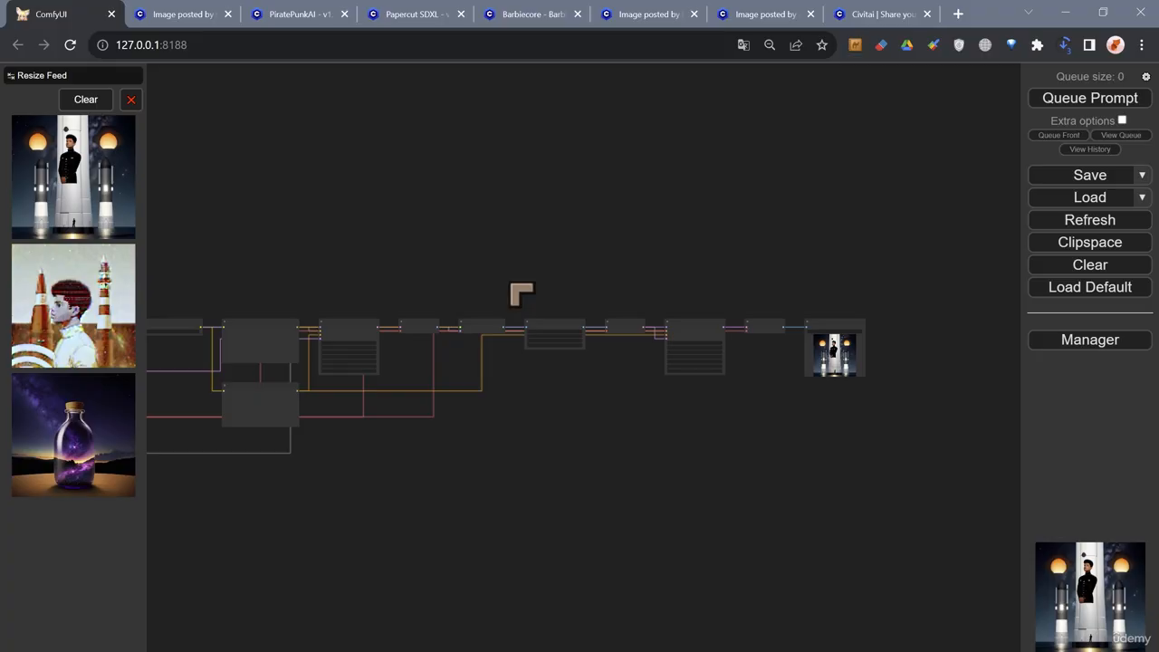
drag(401, 284, 539, 277)
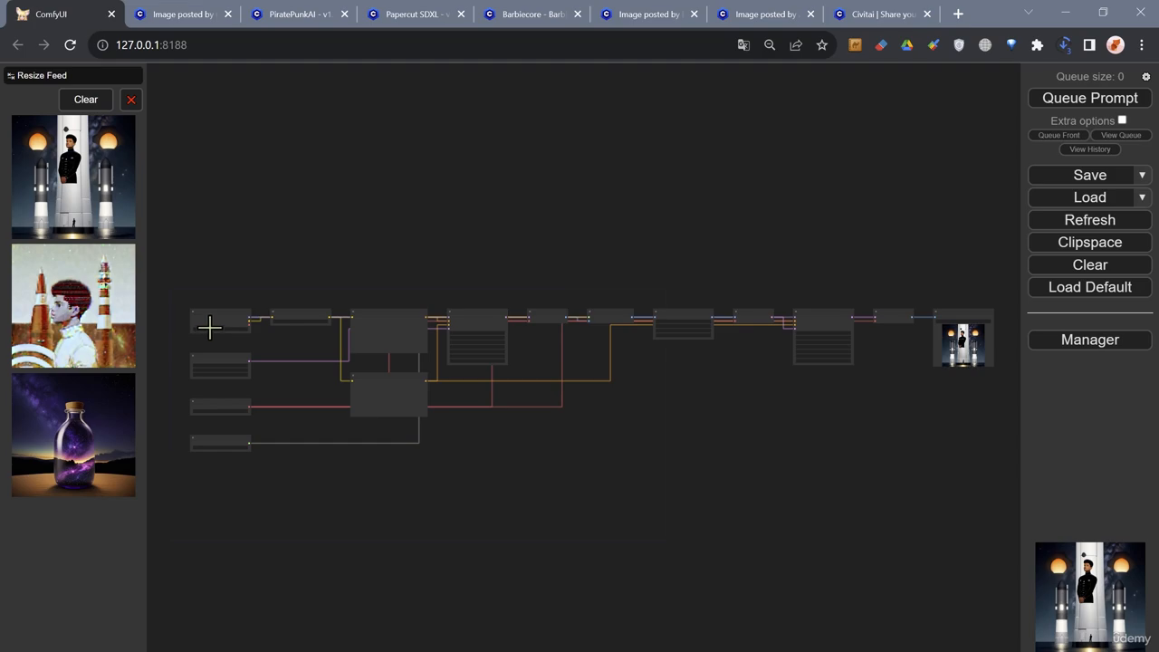
scroll(389, 309, up, 10)
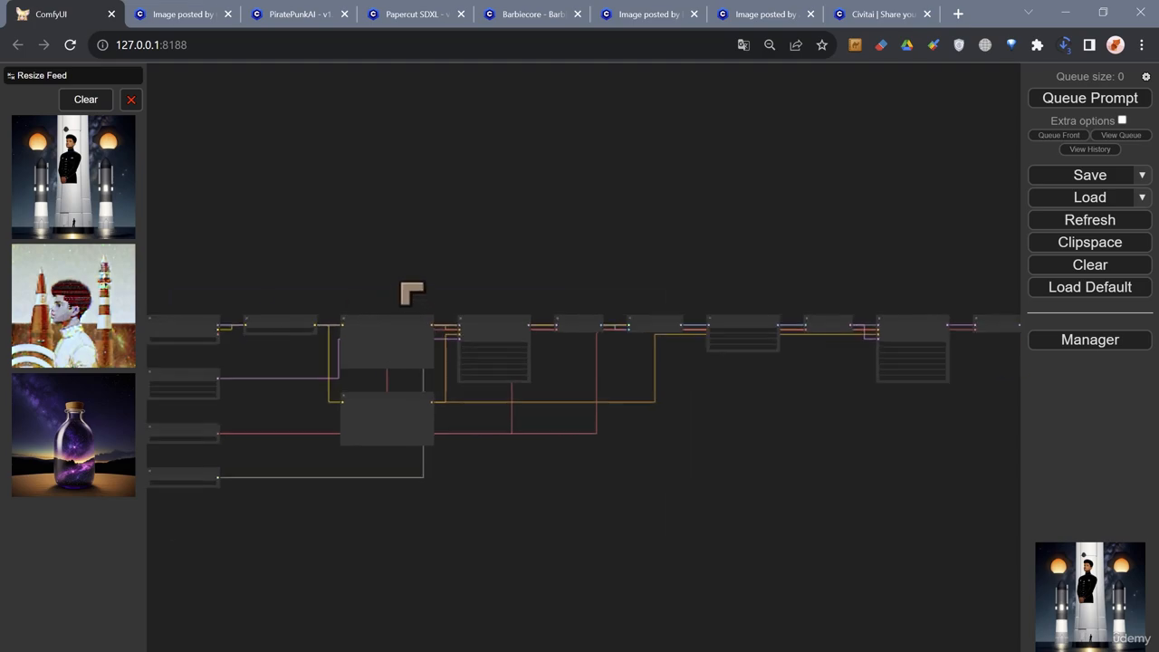
scroll(456, 337, down, 1)
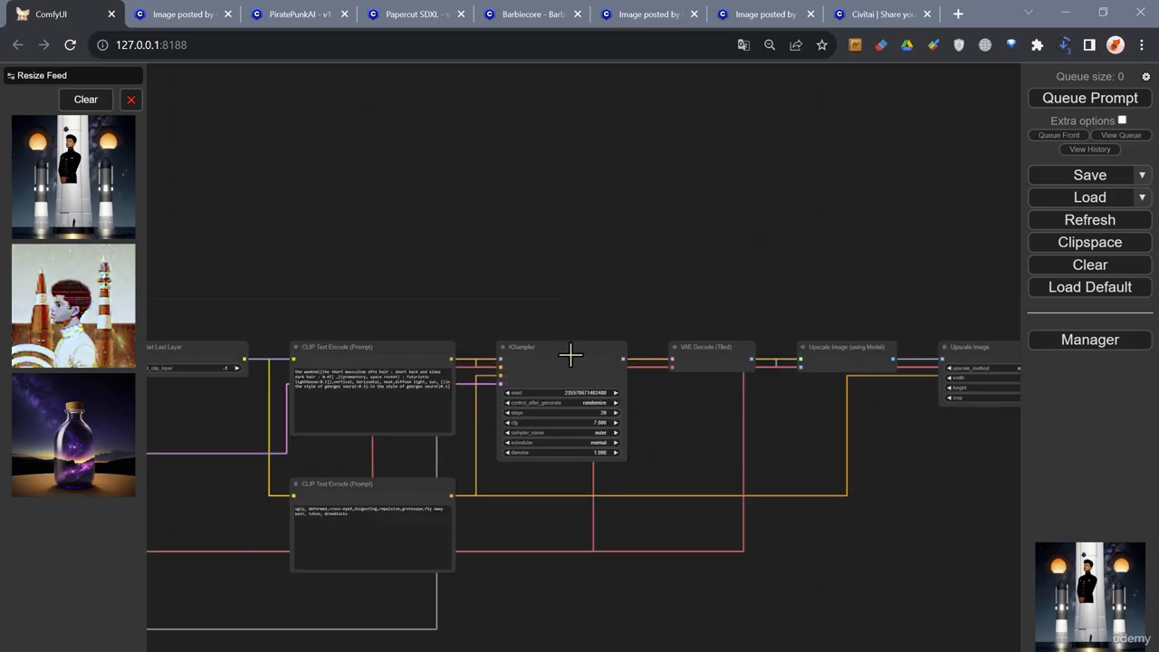
drag(426, 316, 673, 220)
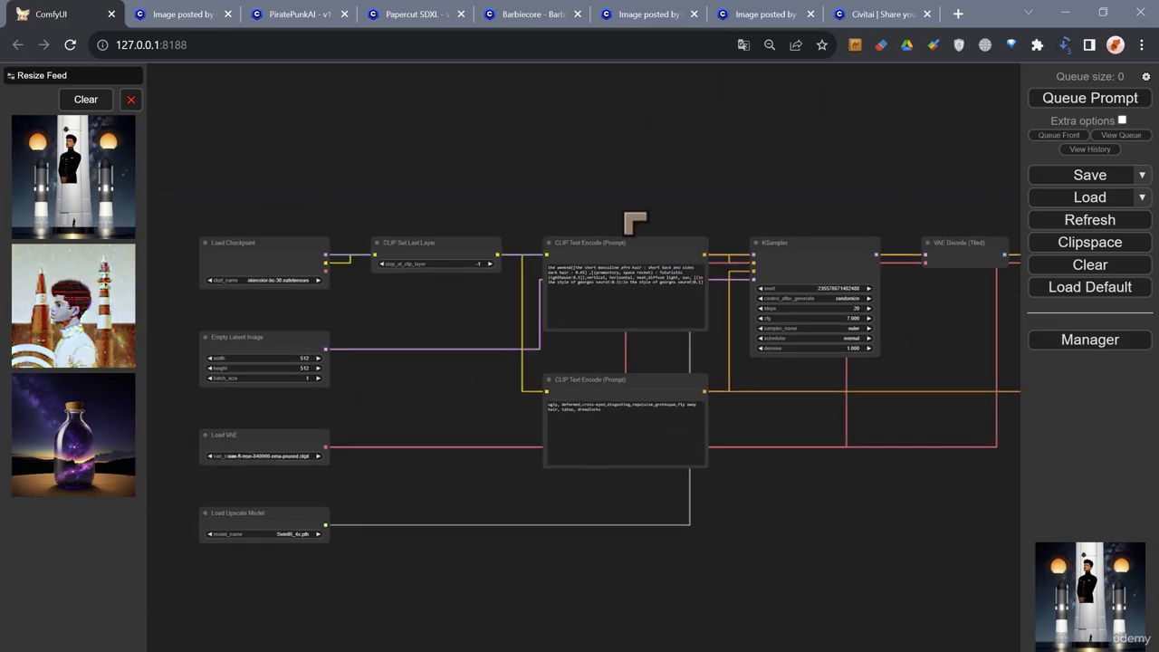
drag(599, 193, 583, 238)
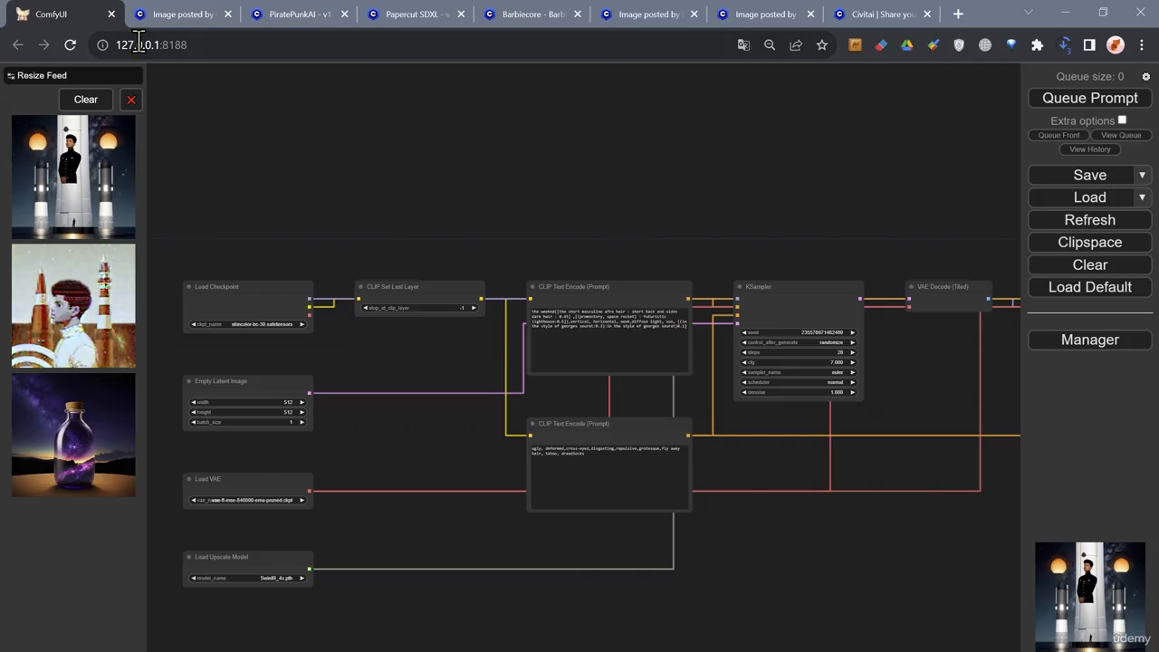
- Copy the 27-node workflow from the white-haired cyborg portrait's Civitai page and paste it onto the ComfyUI canvas
click(156, 16)
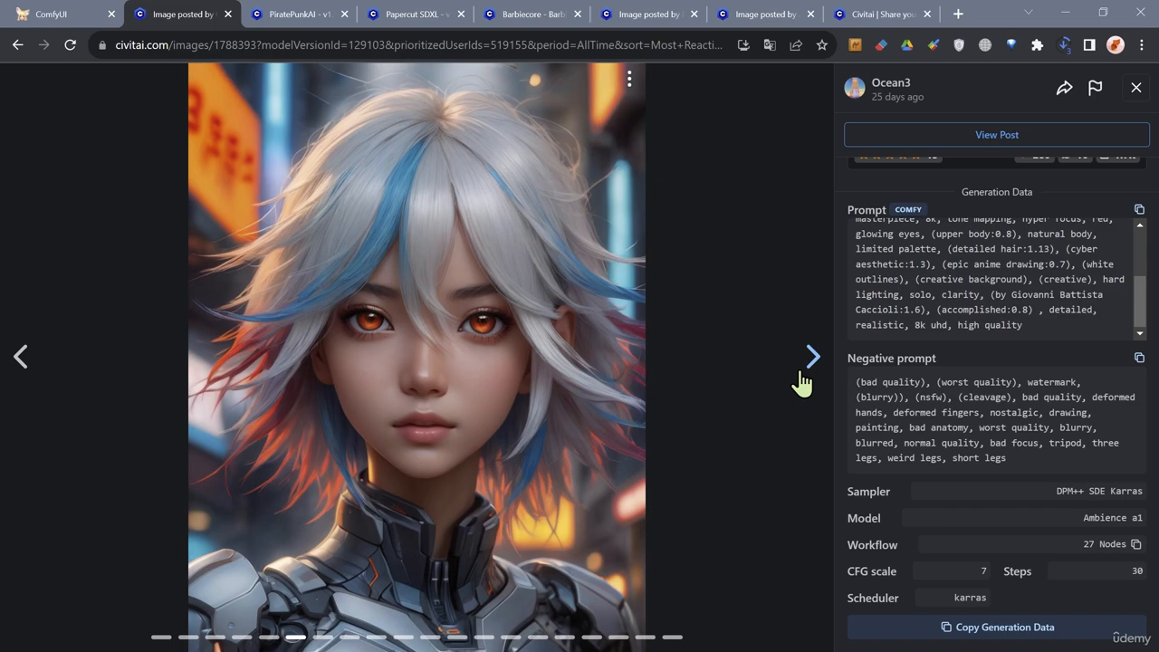
scroll(933, 371, up, 3)
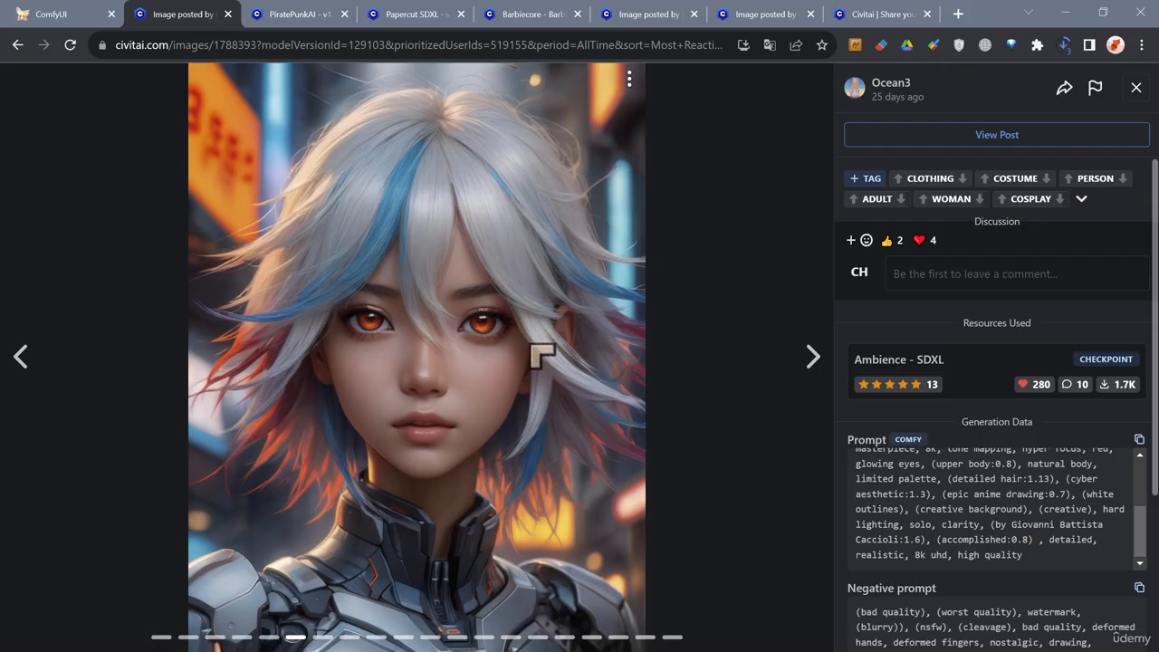
scroll(933, 498, down, 3)
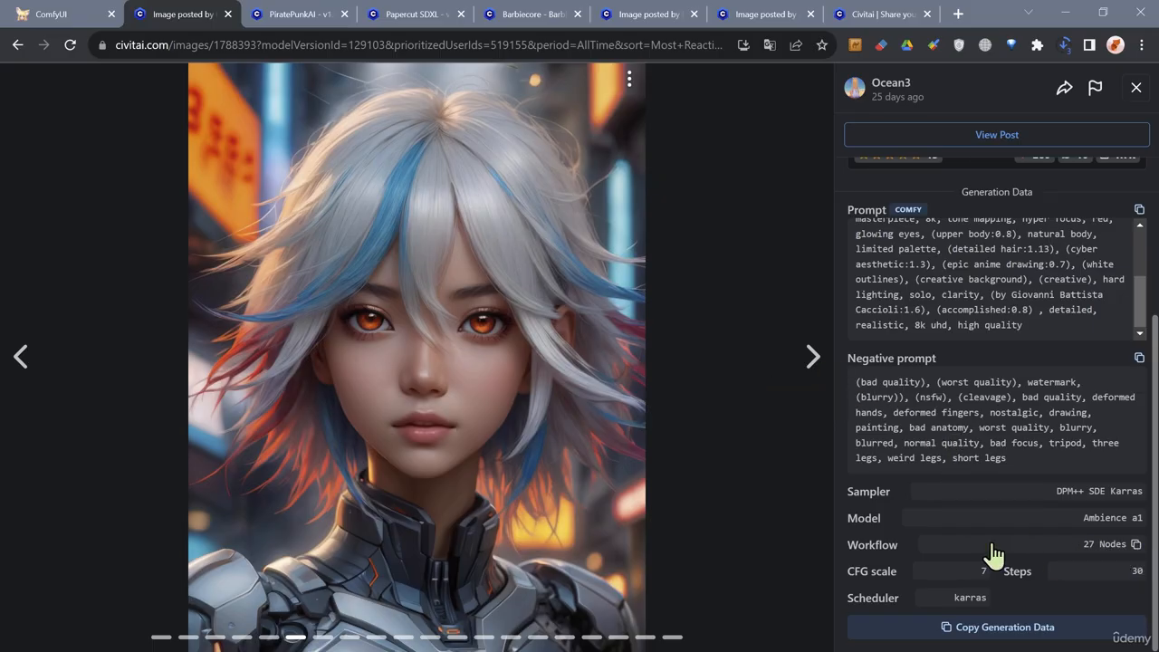
click(1136, 544)
click(68, 14)
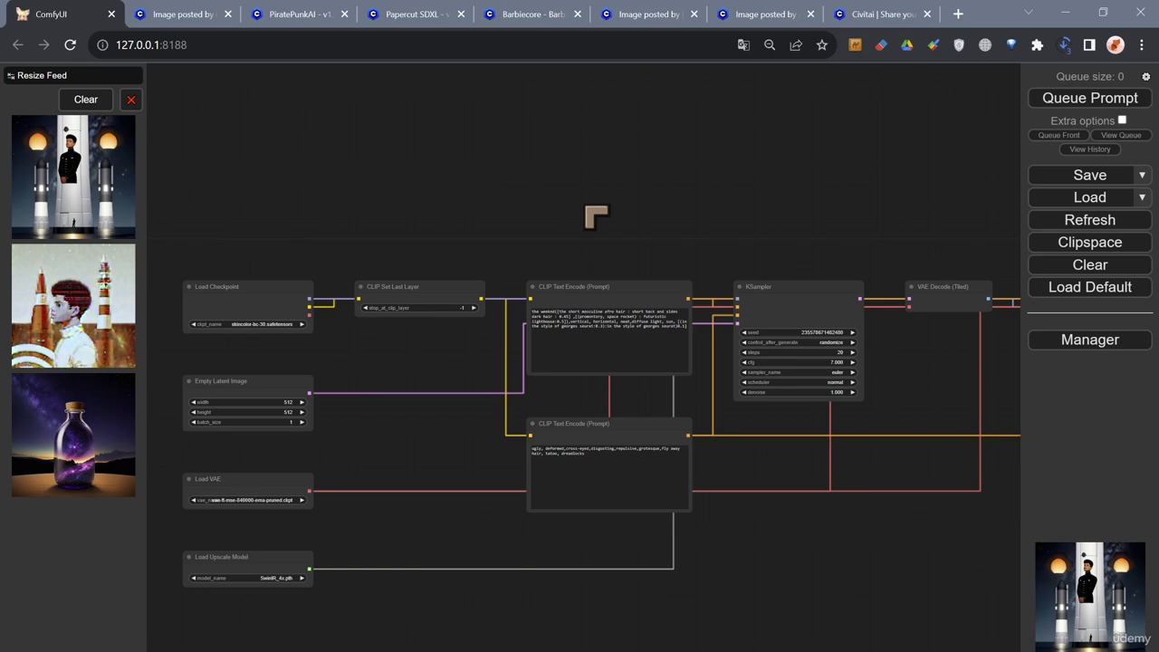
key(ctrl+v)
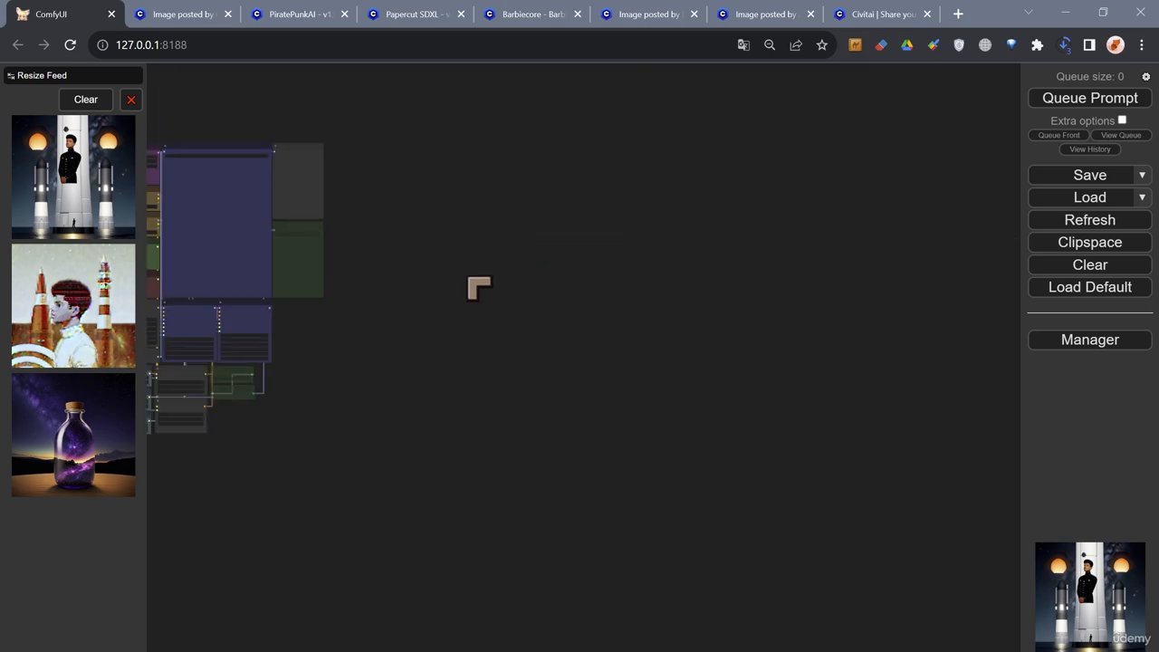
- Examine the pasted SDXL workflow's seed, image size, checkpoint, prompt, Final Image and Preview Image nodes
scroll(699, 295, up, 6)
scroll(272, 236, up, 1)
scroll(227, 218, up, 2)
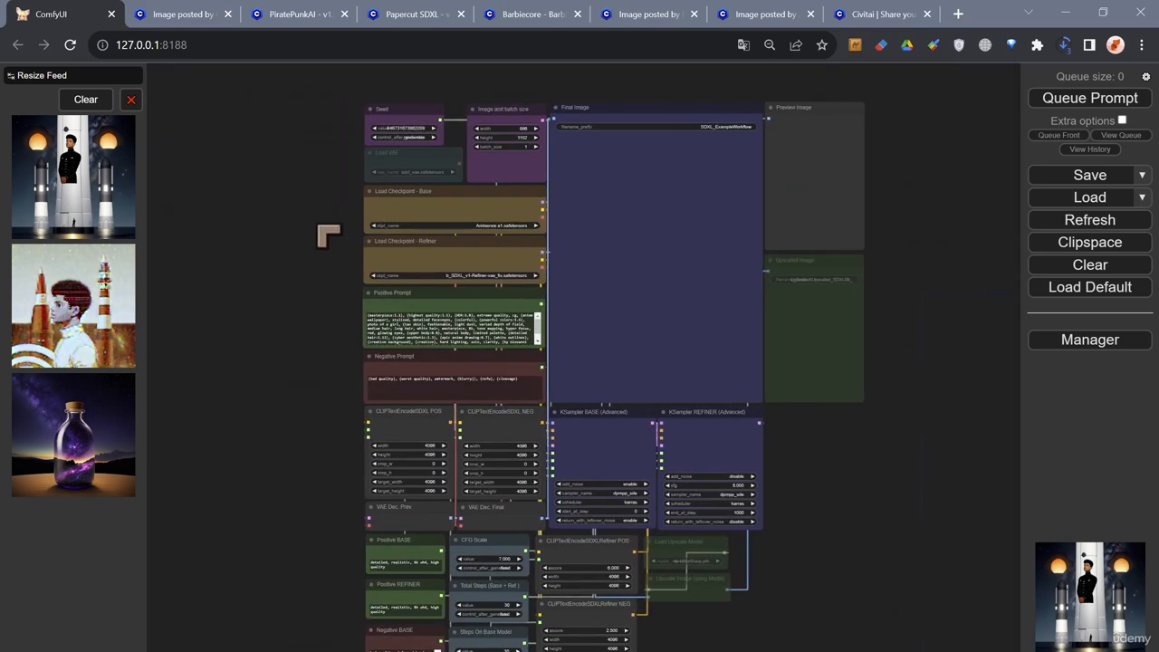
scroll(323, 262, up, 2)
drag(316, 277, 263, 323)
scroll(289, 280, up, 2)
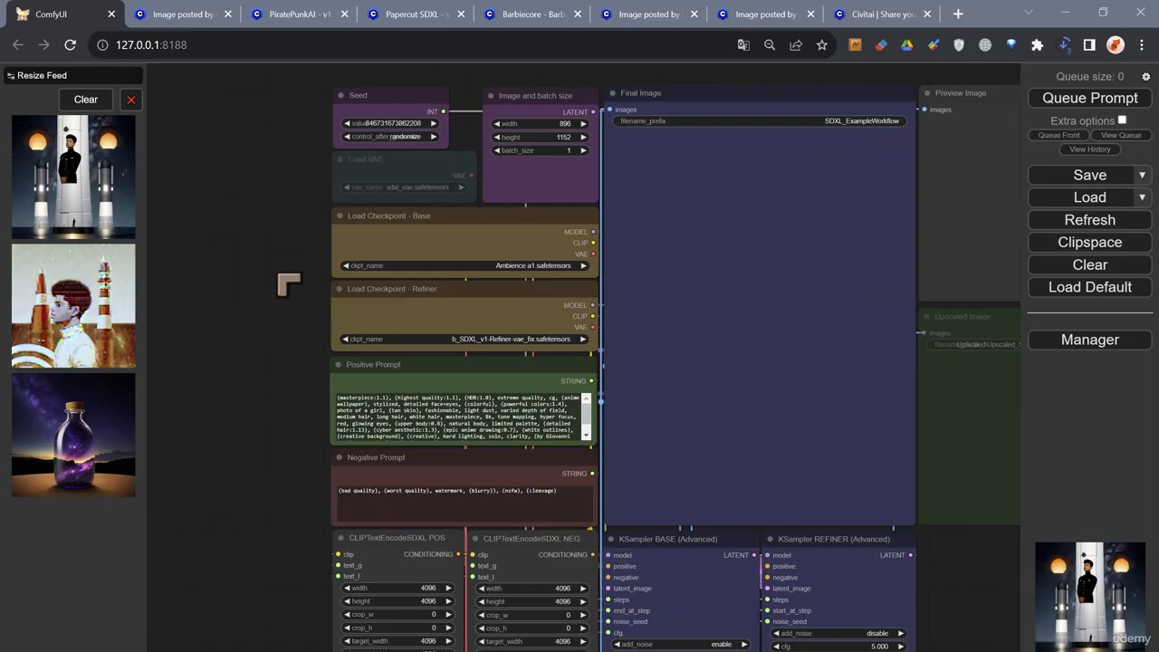
drag(290, 279, 237, 324)
scroll(231, 326, up, 1)
drag(519, 81, 452, 111)
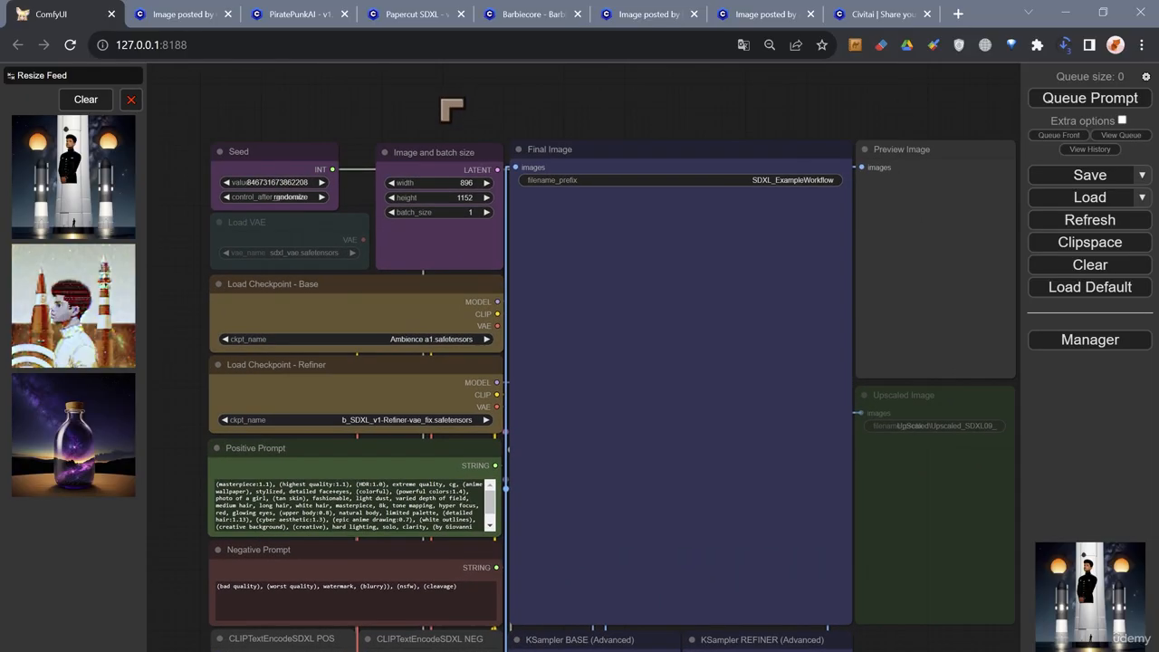
drag(550, 115, 485, 98)
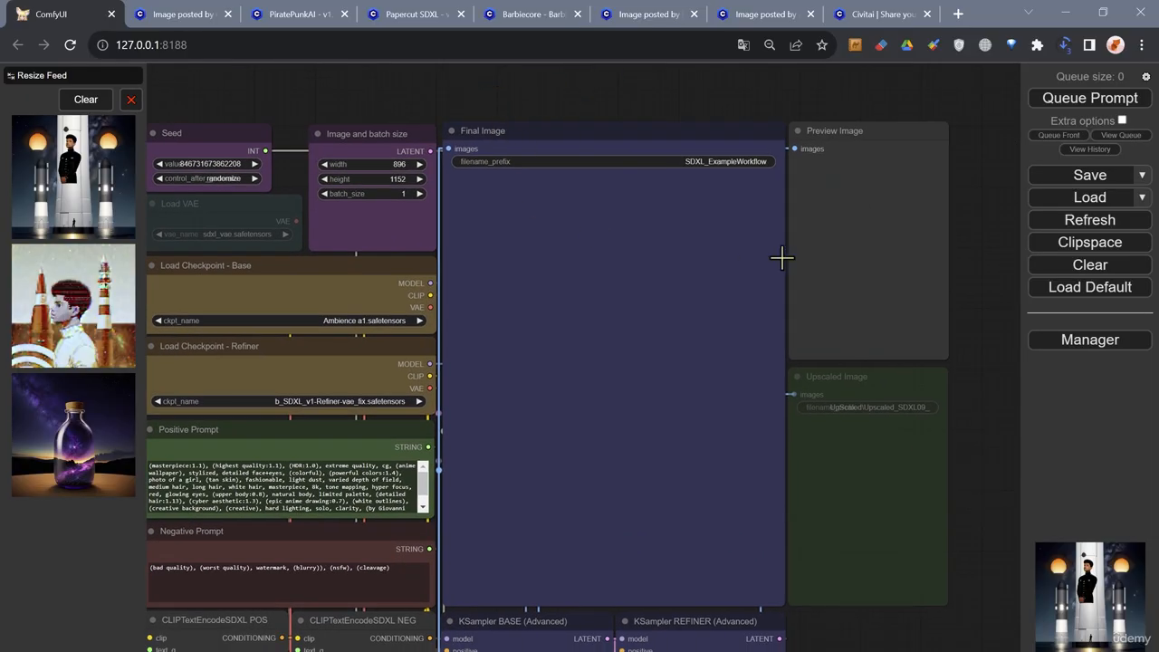
scroll(660, 257, down, 1)
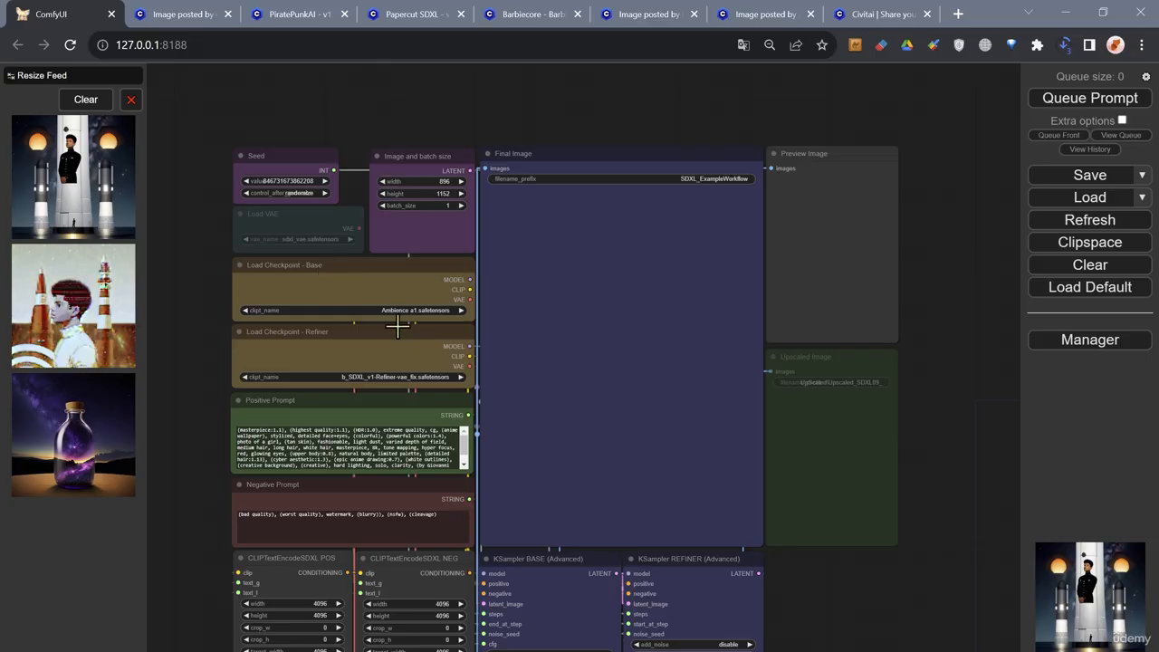
- Set the Load Checkpoint - Base node's model to dreamshaperXL10_alpha2Xl10.safetensors
scroll(331, 315, up, 4)
click(360, 310)
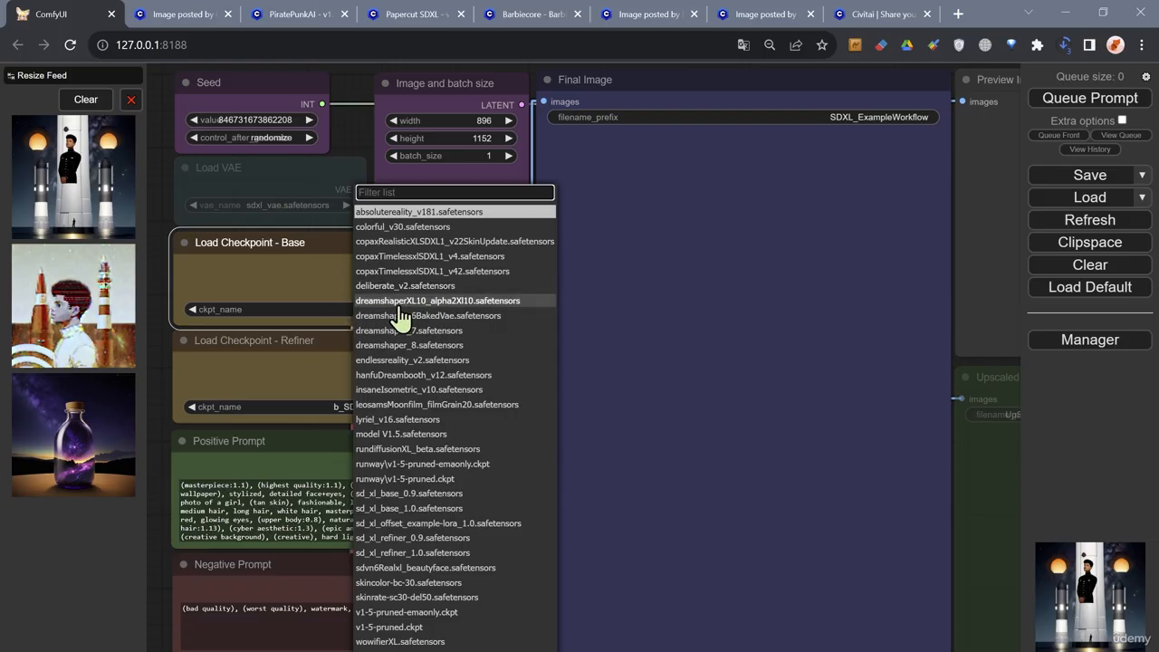
click(435, 301)
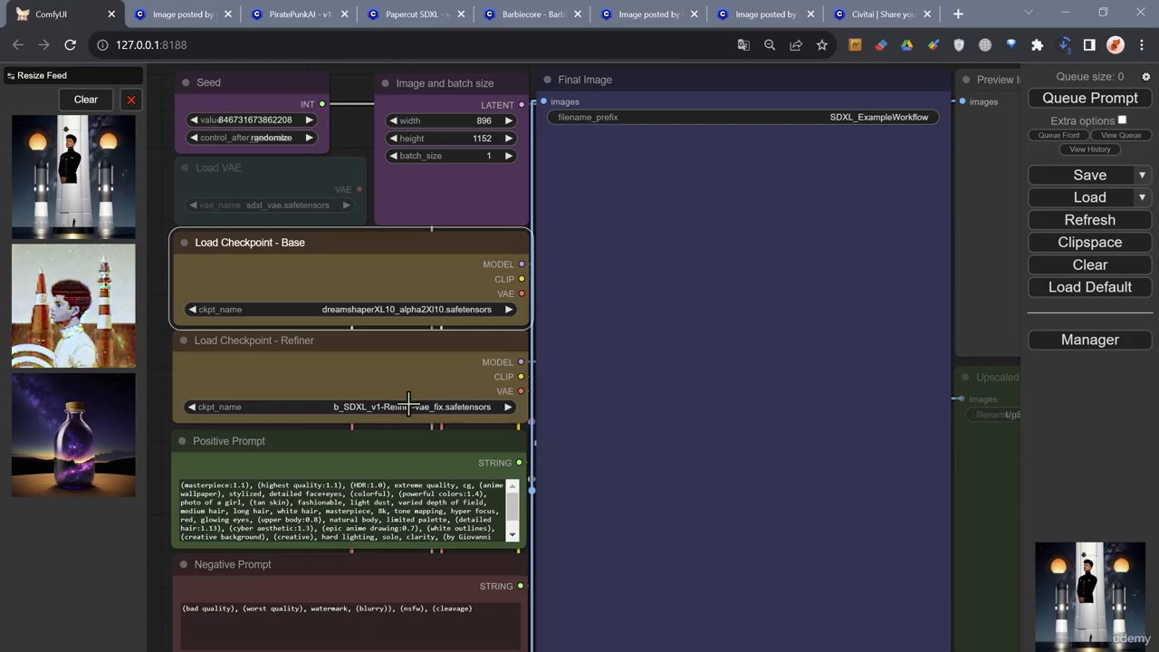
click(417, 309)
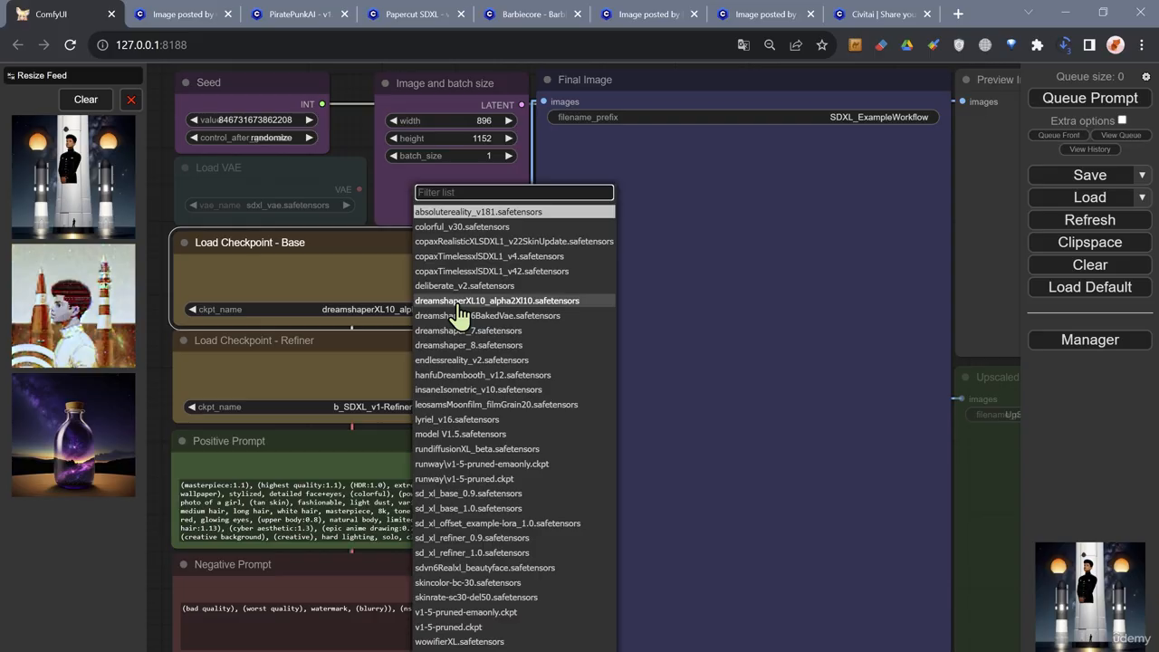
click(460, 304)
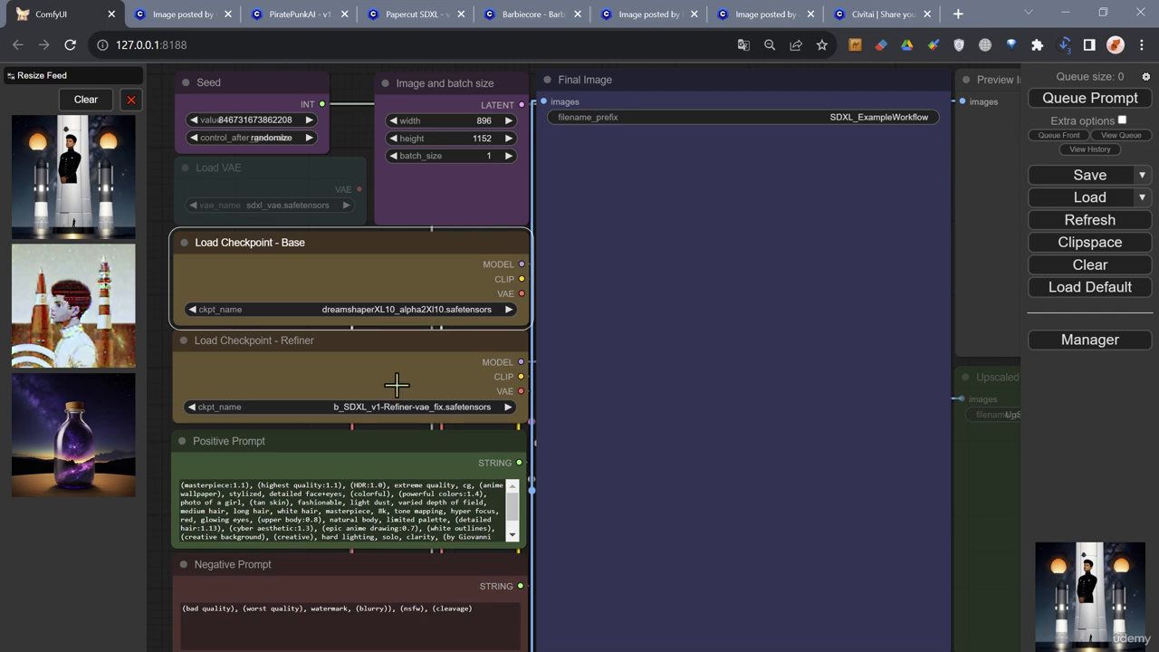
- Examine the Load Checkpoint - Refiner node and its selected checkpoint alongside the base checkpoint and the prompt nodes
scroll(421, 440, down, 2)
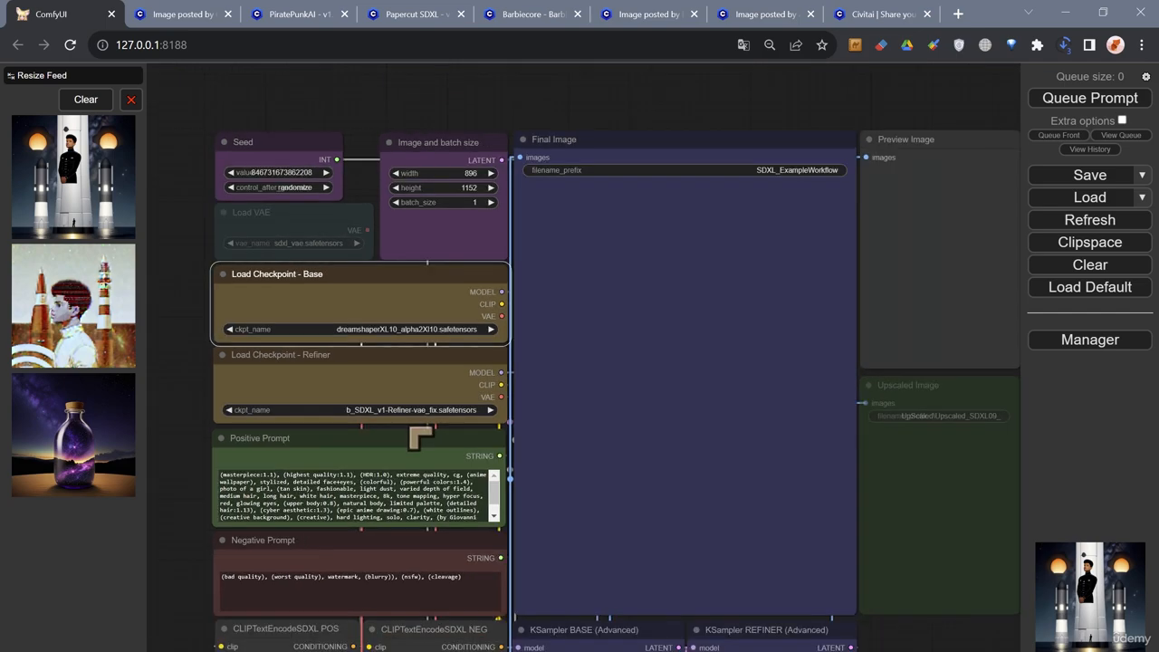
scroll(440, 407, up, 2)
scroll(513, 373, down, 2)
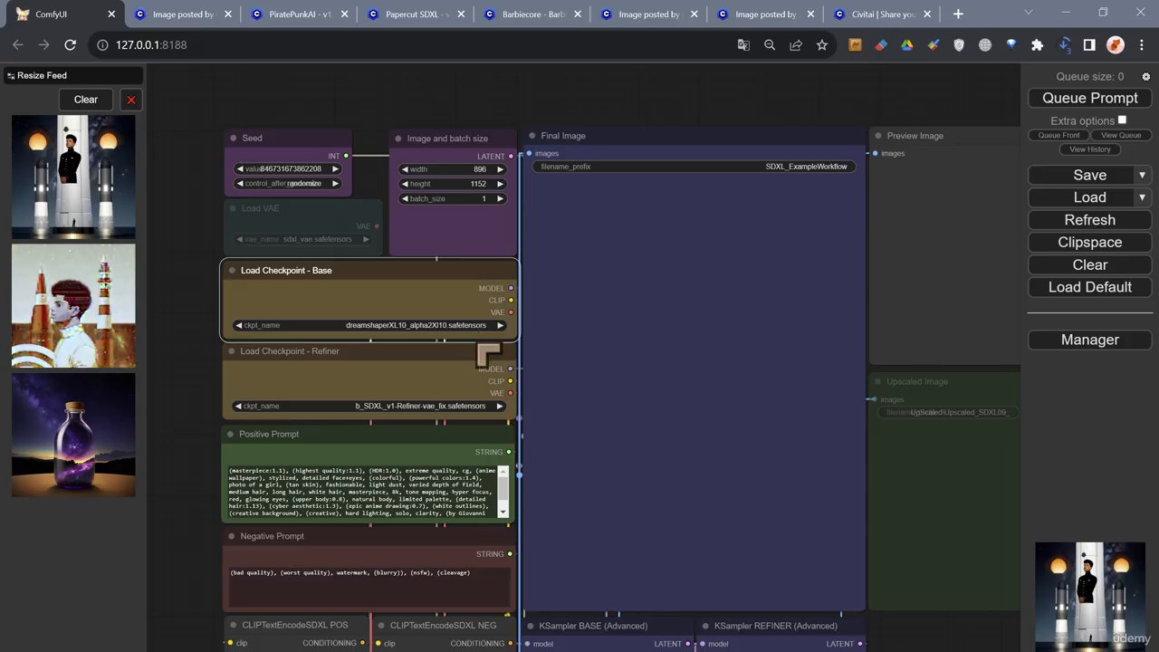
scroll(473, 353, up, 1)
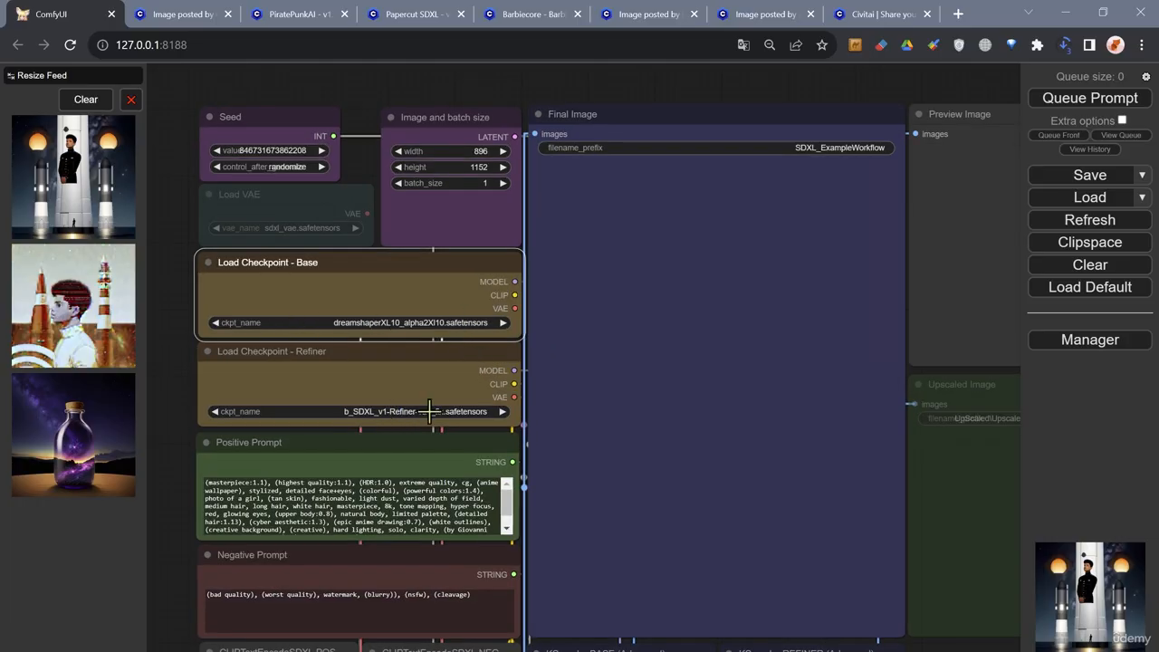
scroll(426, 412, down, 1)
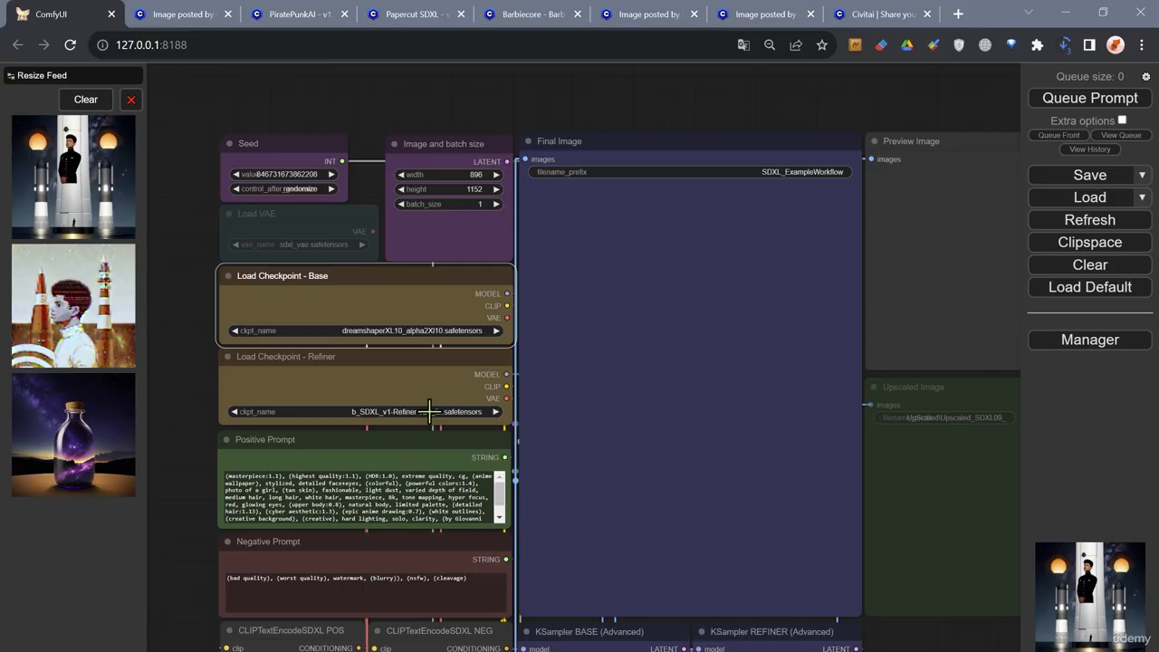
scroll(430, 412, up, 1)
scroll(430, 411, down, 1)
scroll(430, 412, up, 1)
scroll(430, 421, down, 1)
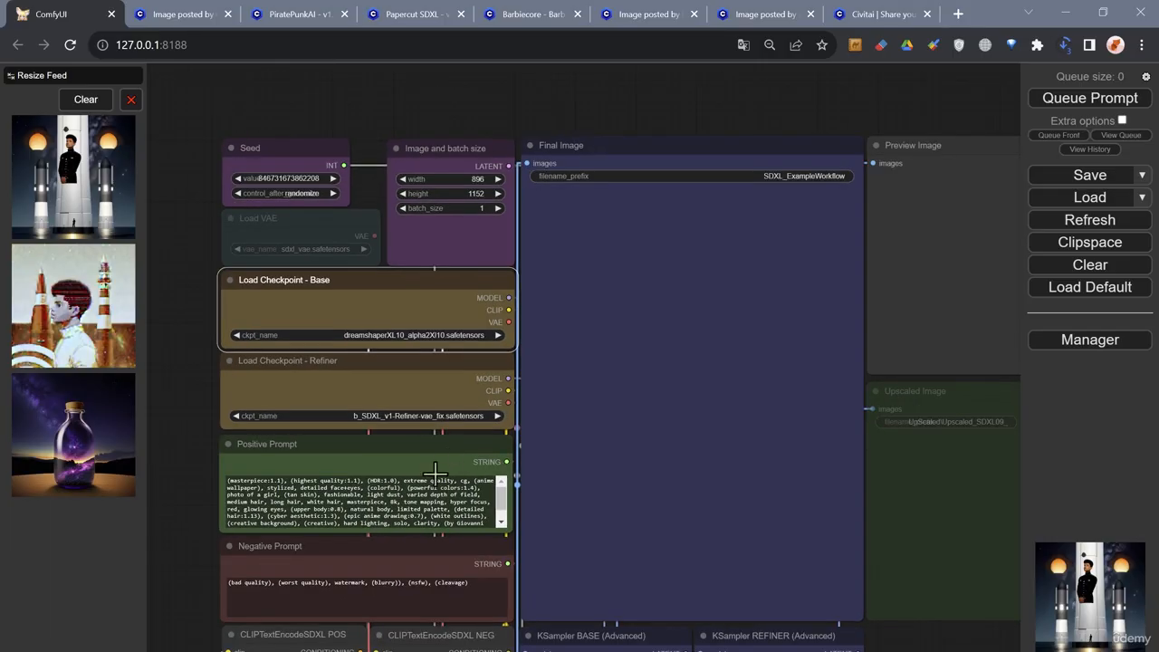
- Check which VAE files are available in the Load VAE node without choosing another one
scroll(272, 237, up, 2)
scroll(272, 235, up, 2)
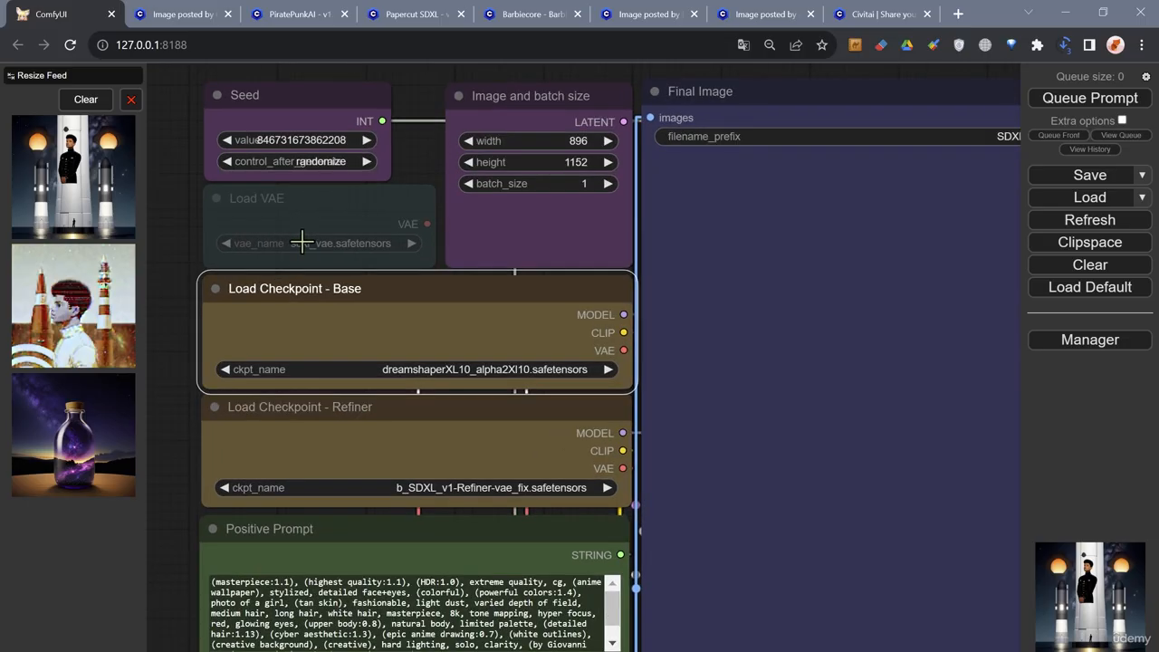
click(303, 243)
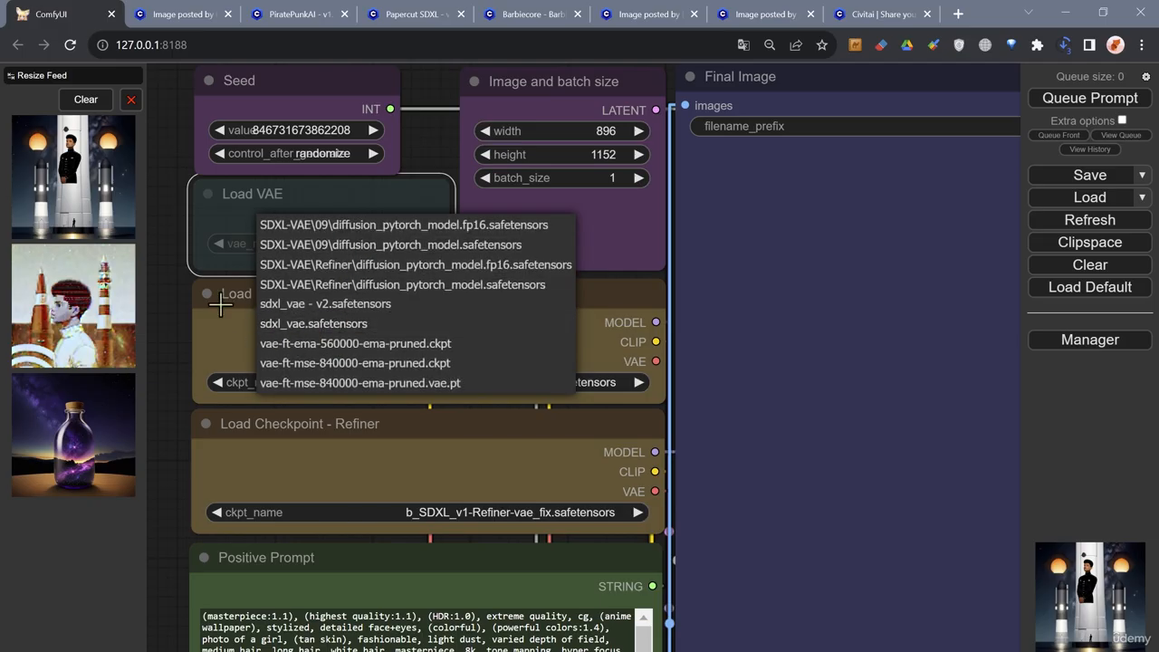
click(185, 257)
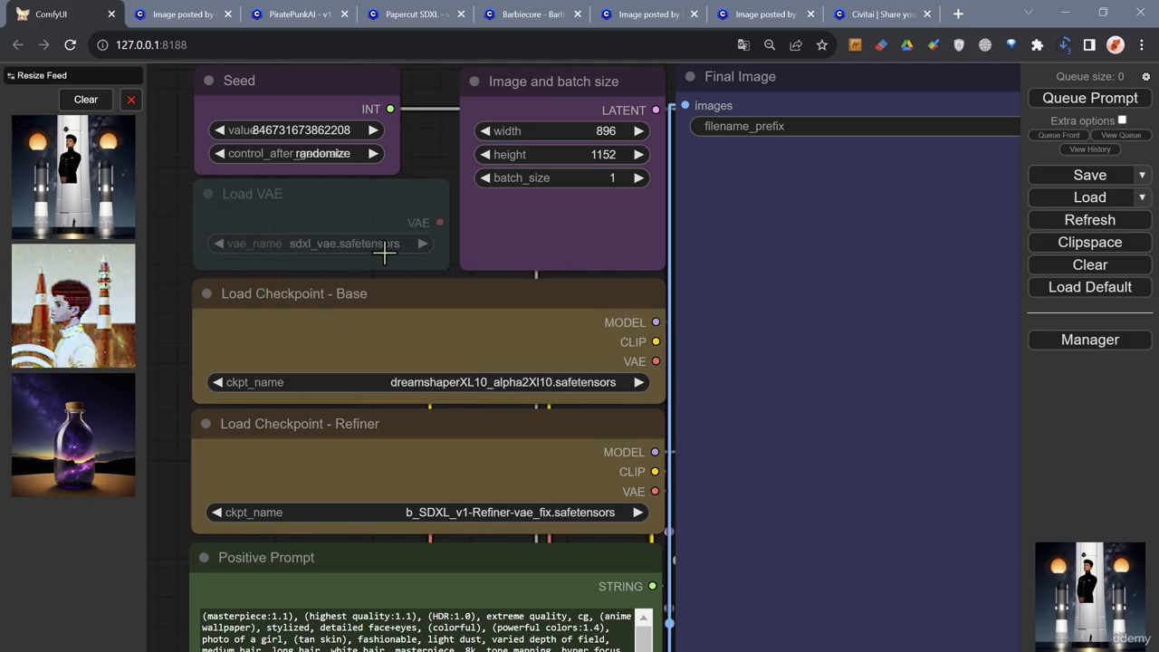
- Review the Seed node and the lower part of the workflow with its text encoders, KSamplers, step settings and upscale nodes
drag(191, 232, 220, 312)
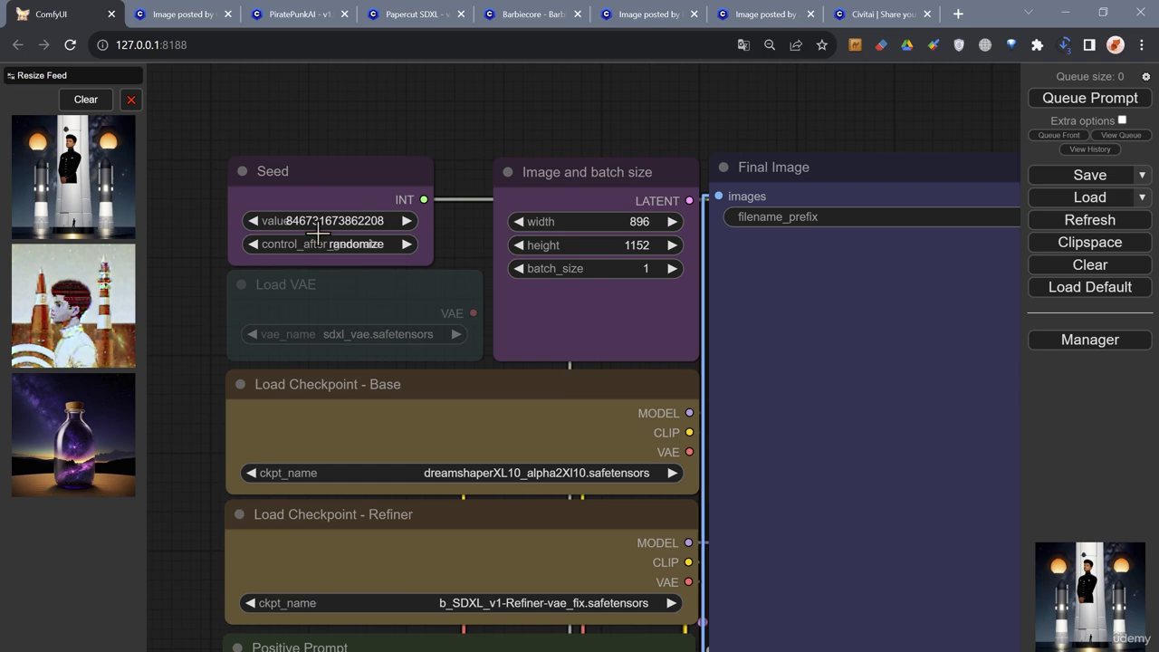
scroll(473, 186, down, 6)
drag(317, 433, 234, 181)
drag(244, 414, 249, 259)
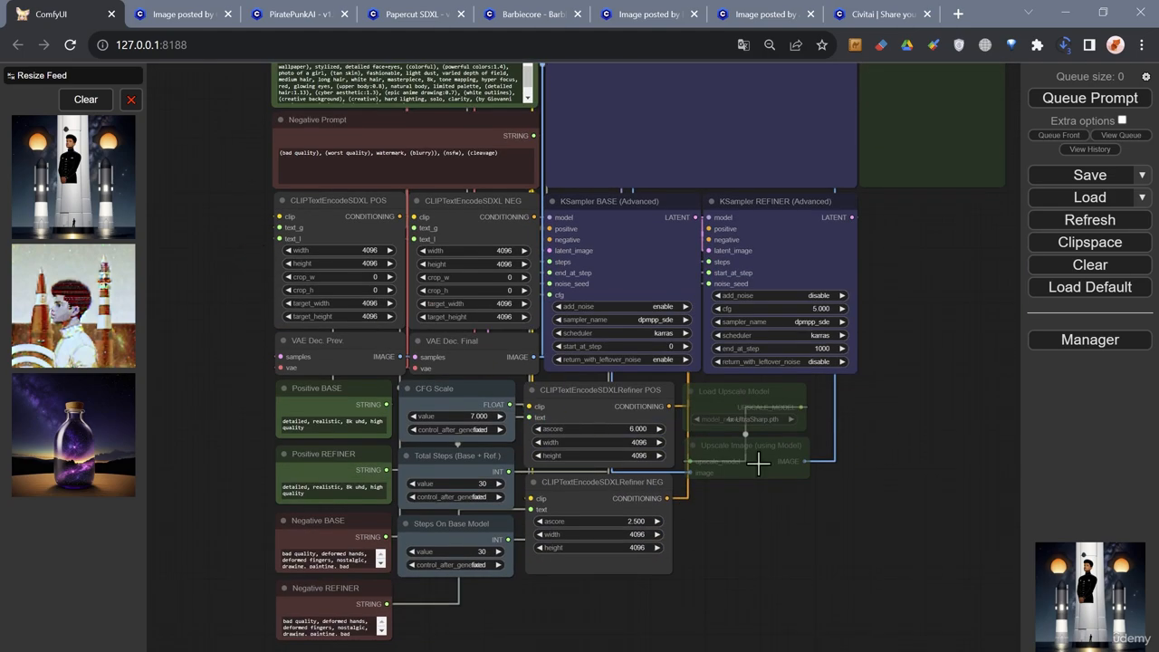
- Set the Load Checkpoint - Refiner node's model to sd_xl_refiner_1.0.safetensors
drag(922, 481, 917, 566)
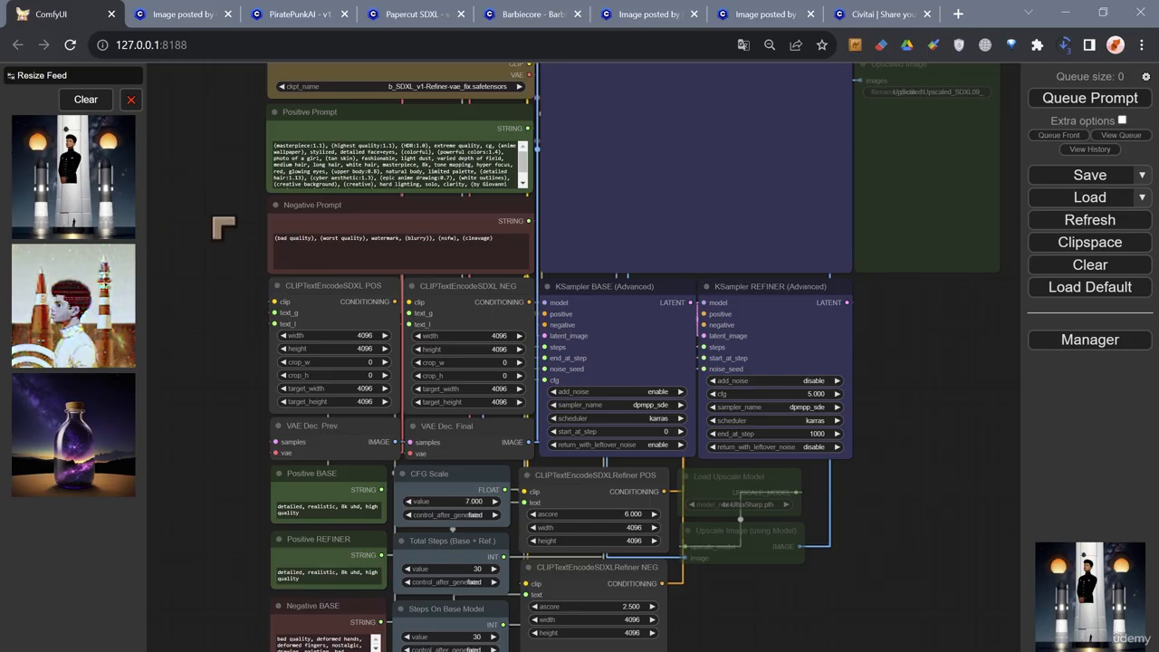
drag(223, 227, 298, 341)
scroll(304, 308, up, 3)
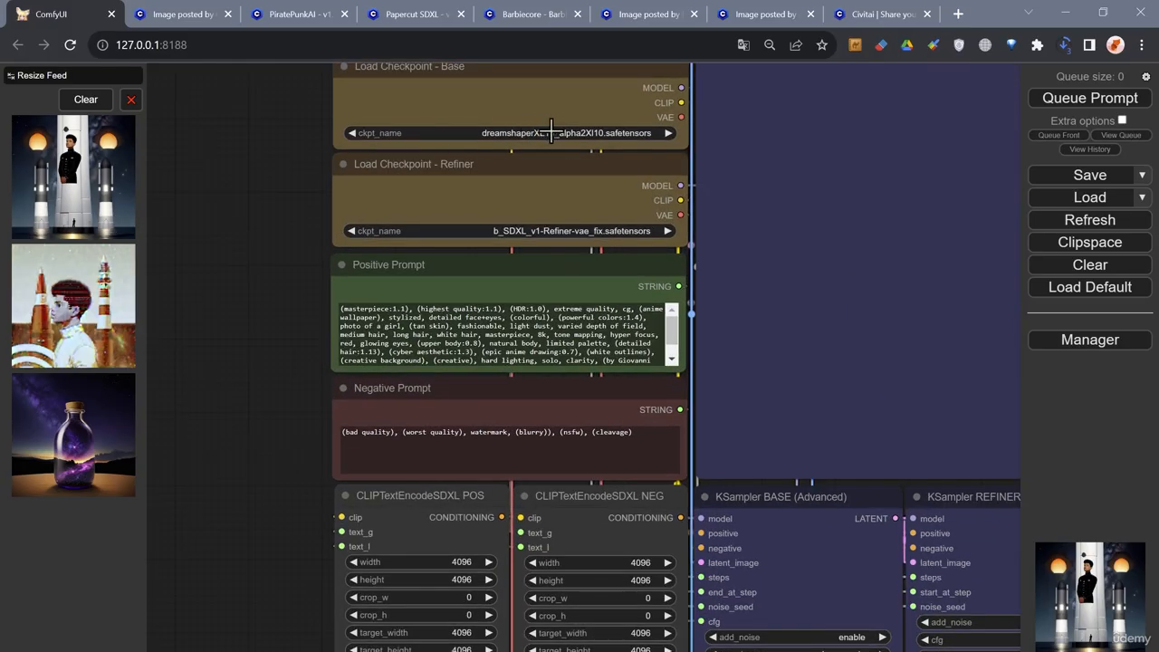
drag(283, 189, 222, 233)
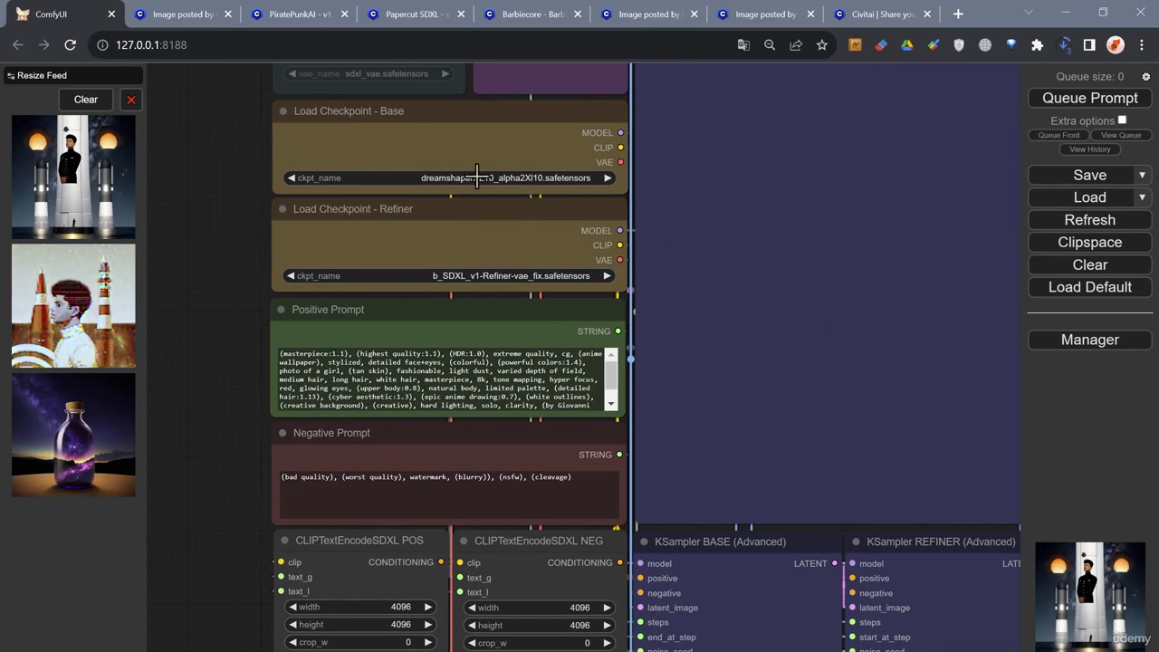
drag(220, 275, 197, 287)
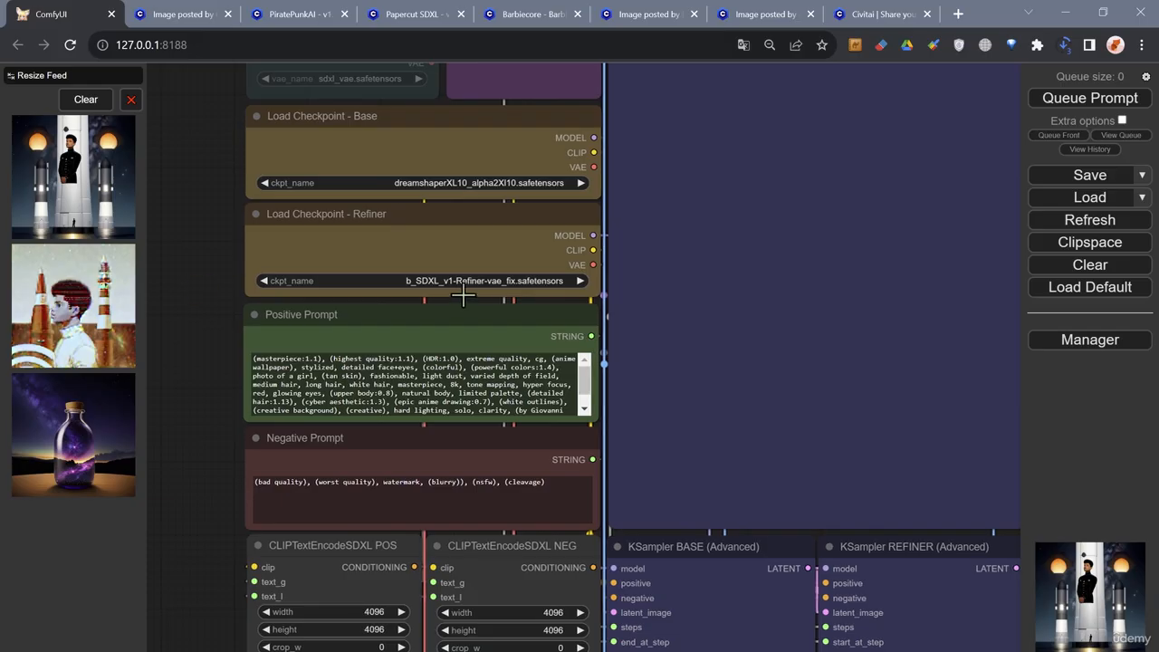
scroll(465, 281, up, 4)
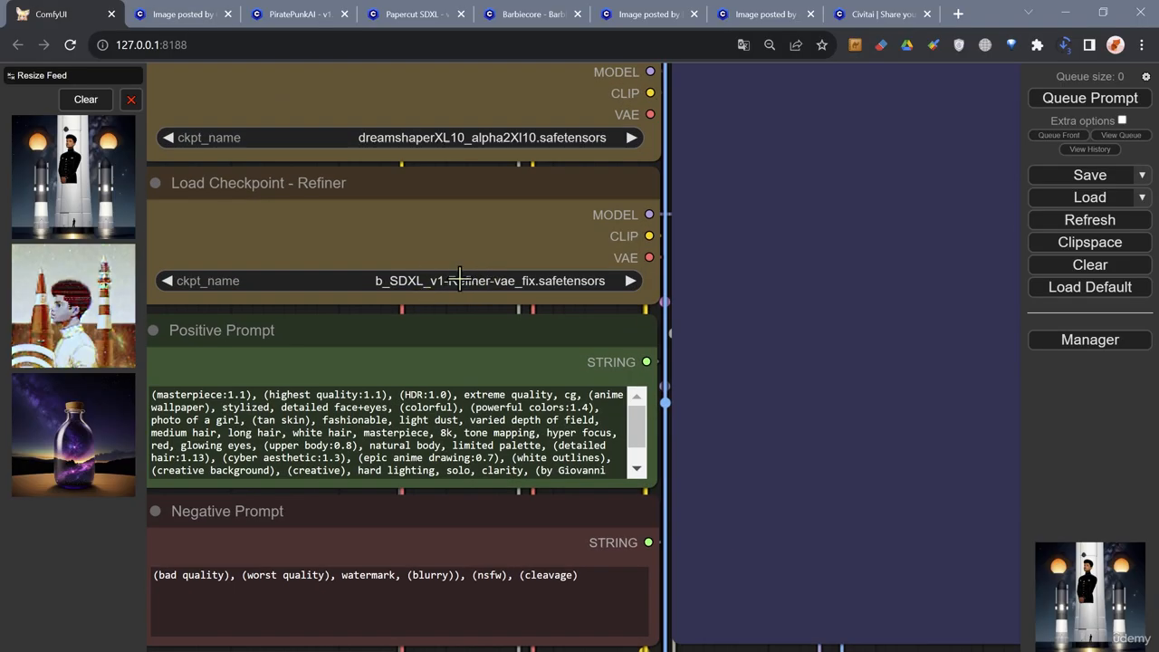
click(480, 280)
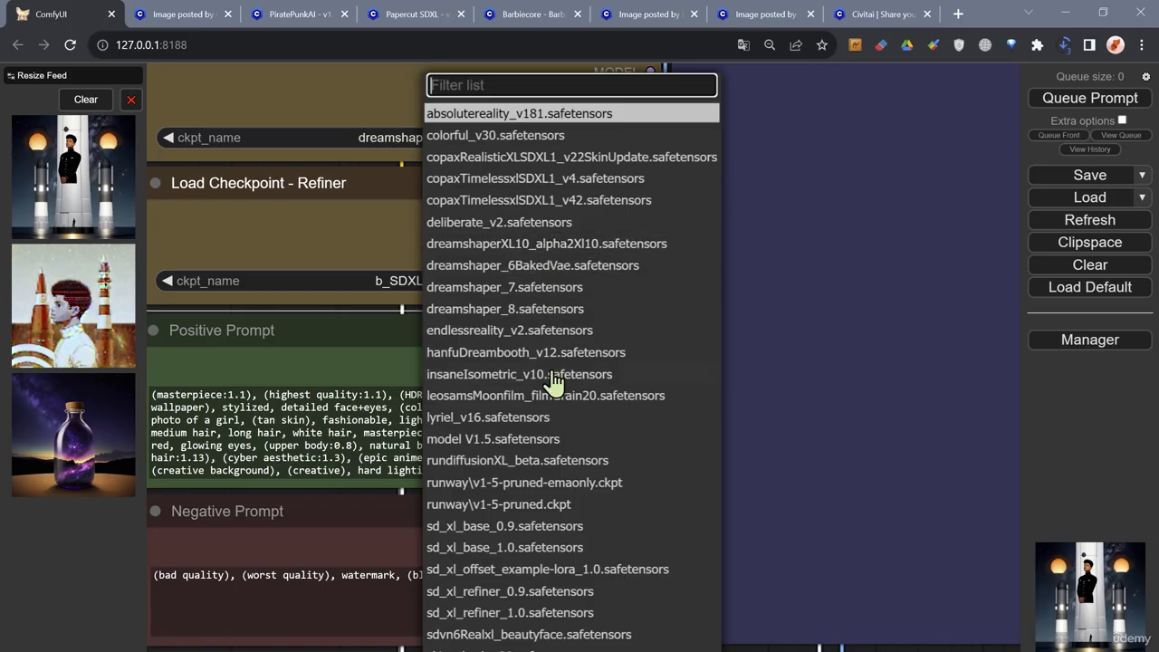
click(507, 612)
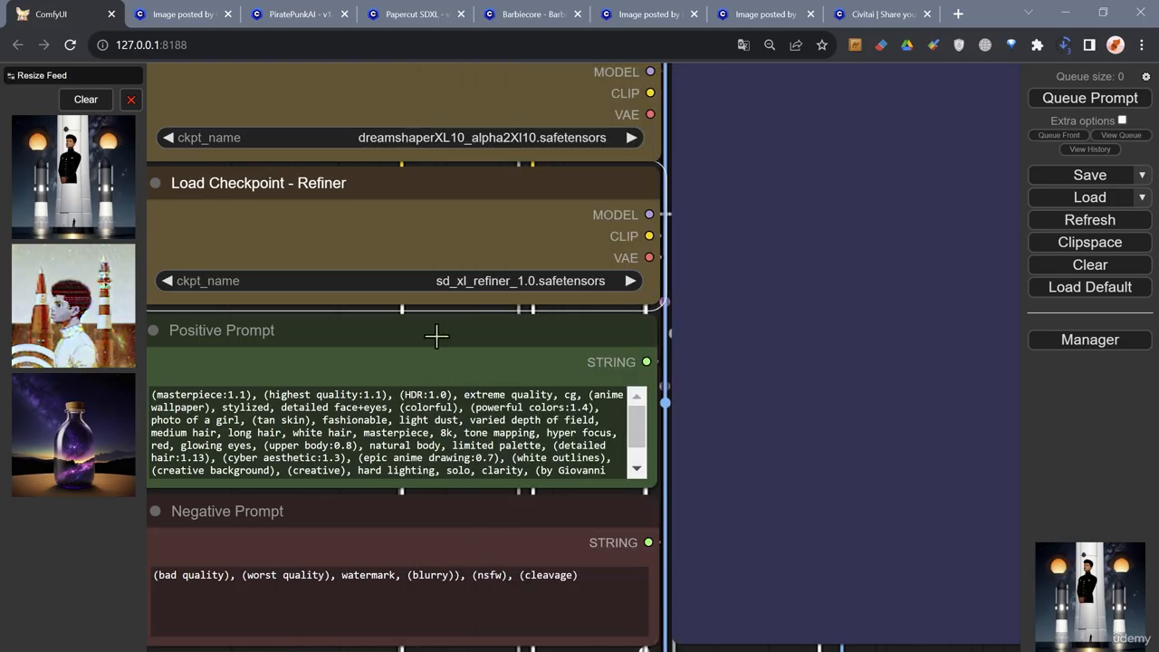
- Review the workflow from the image size and checkpoint nodes down to the prompt, step, refiner encoder and upscale nodes
scroll(305, 277, down, 6)
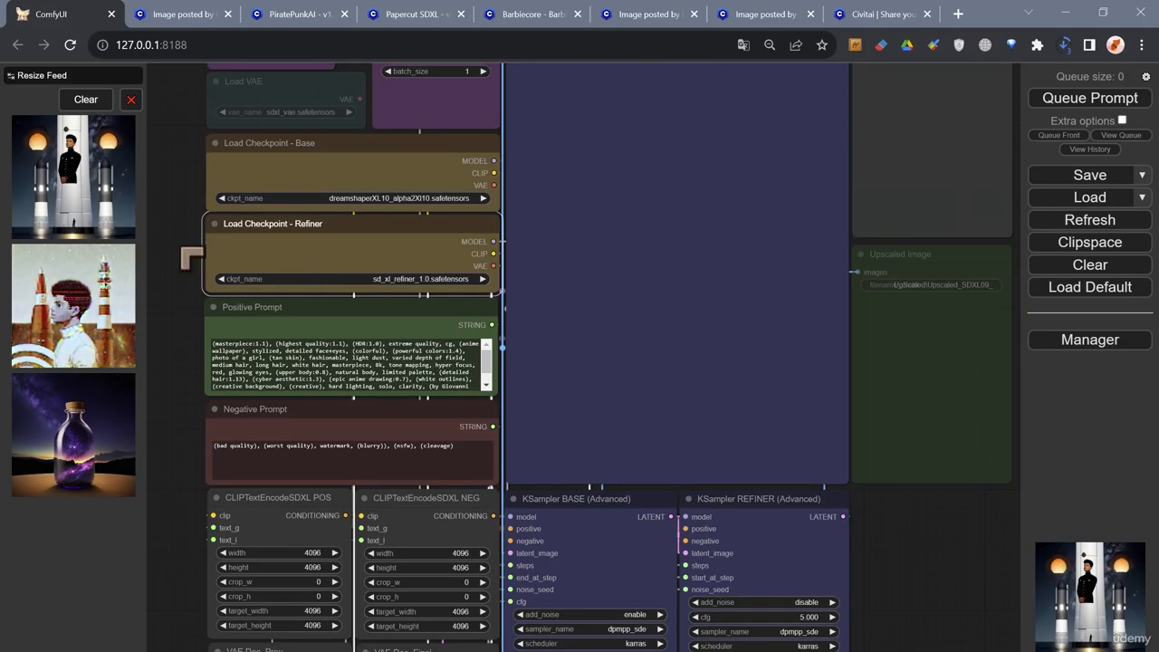
drag(191, 260, 172, 302)
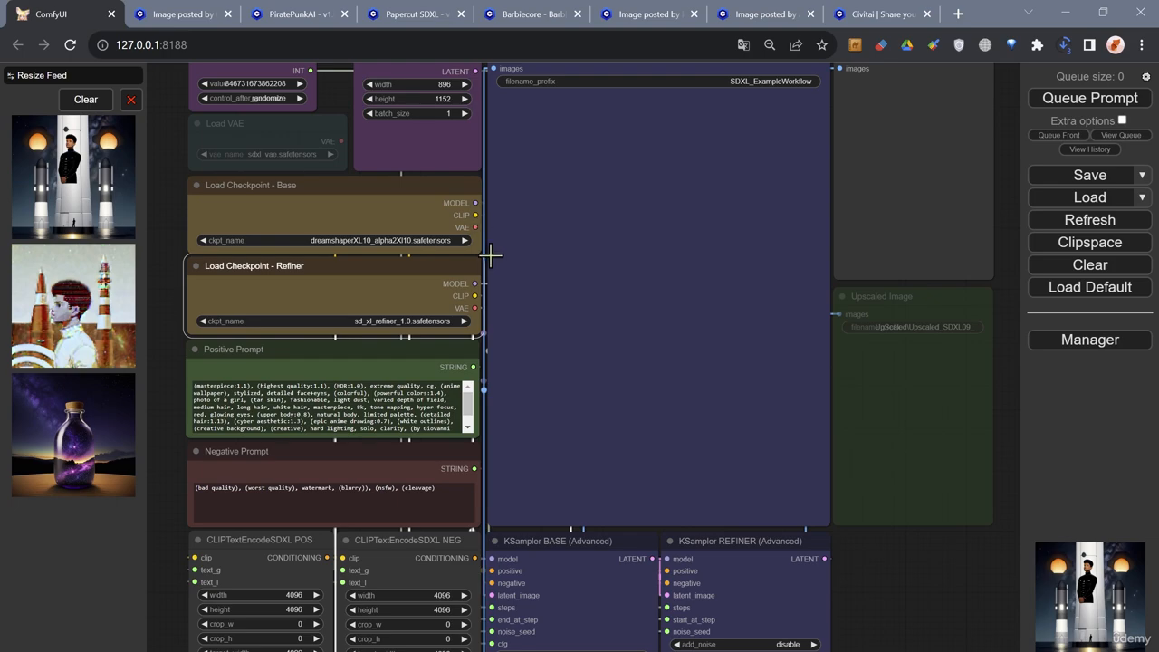
scroll(489, 254, down, 2)
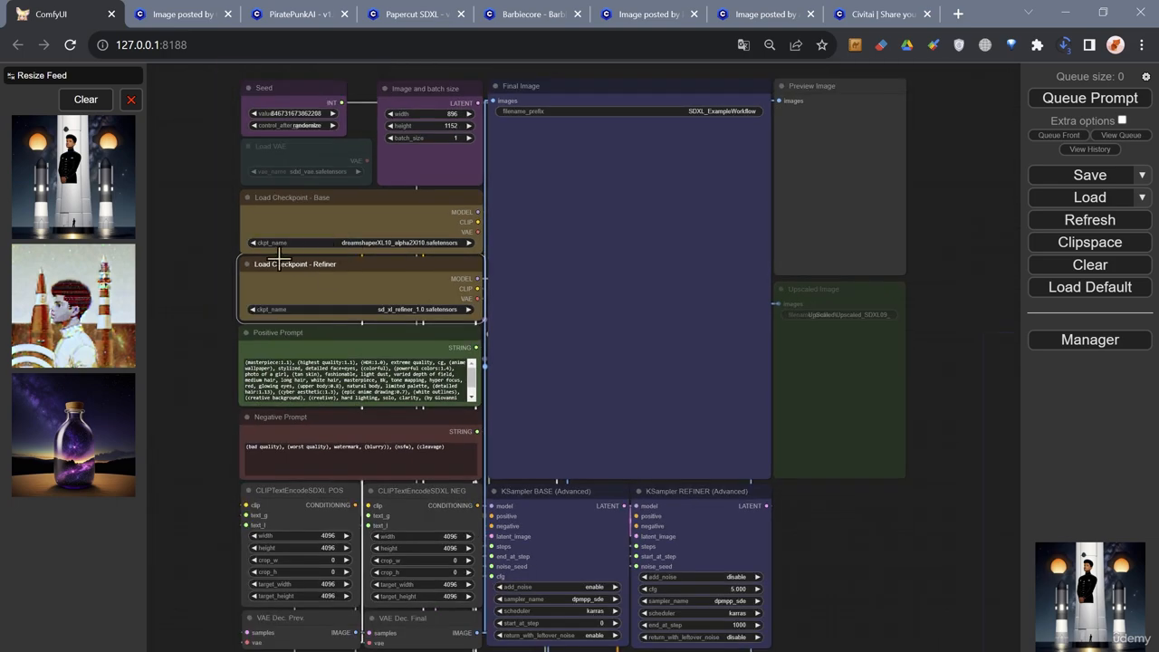
drag(186, 401, 226, 184)
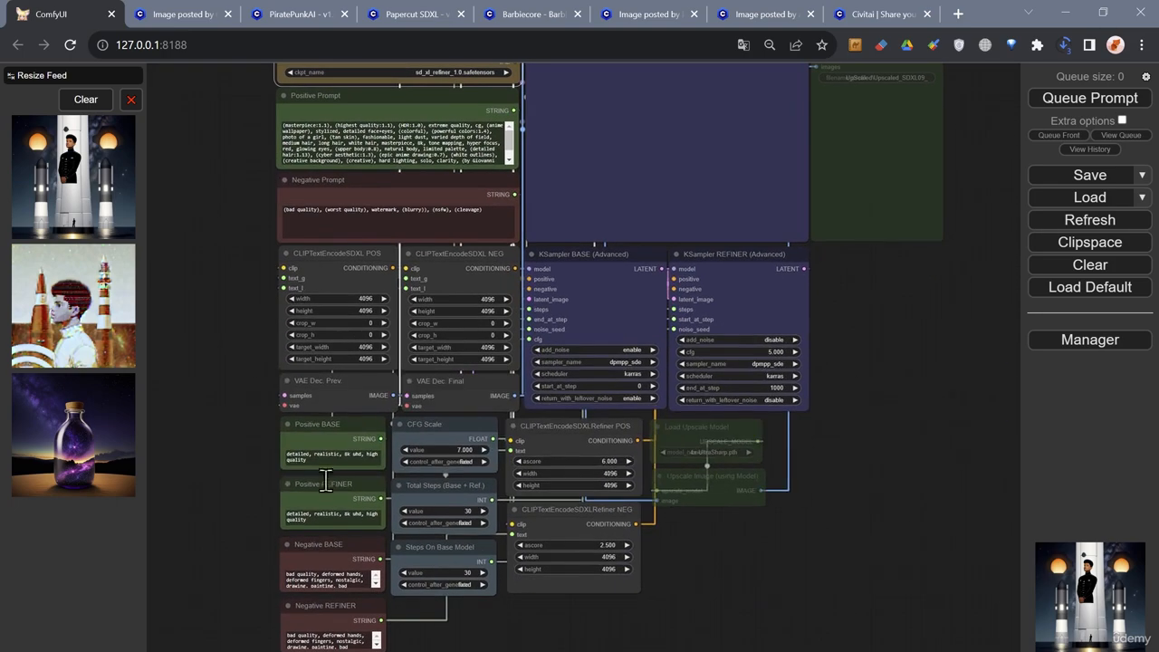
drag(259, 530, 263, 436)
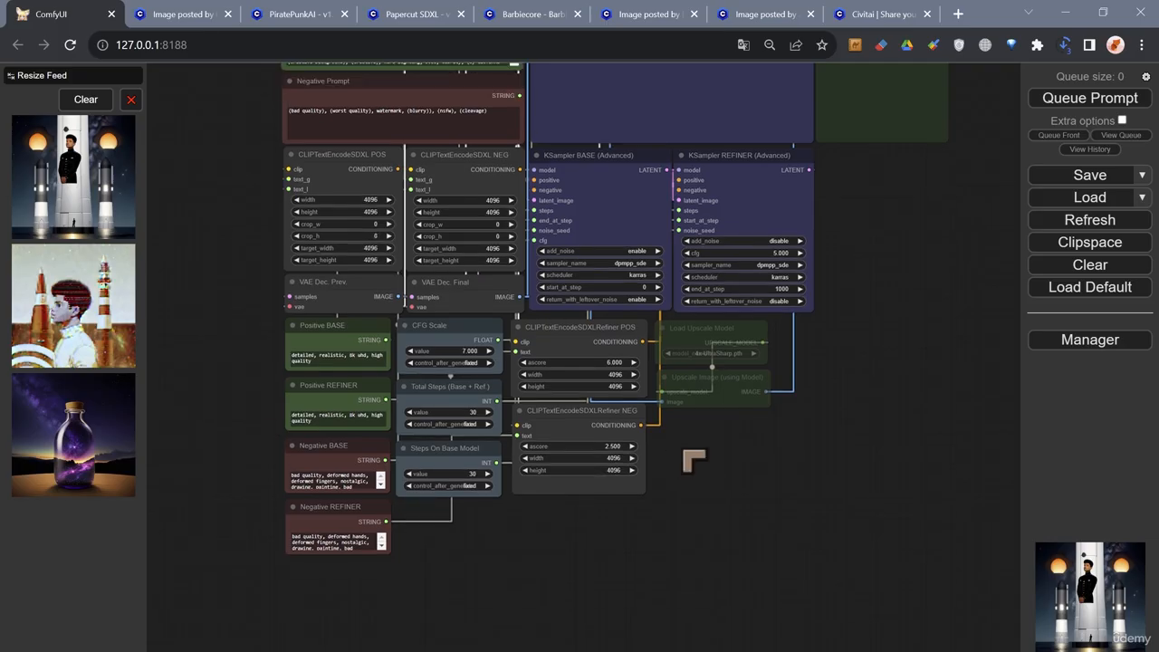
drag(694, 461, 696, 535)
drag(842, 336, 853, 505)
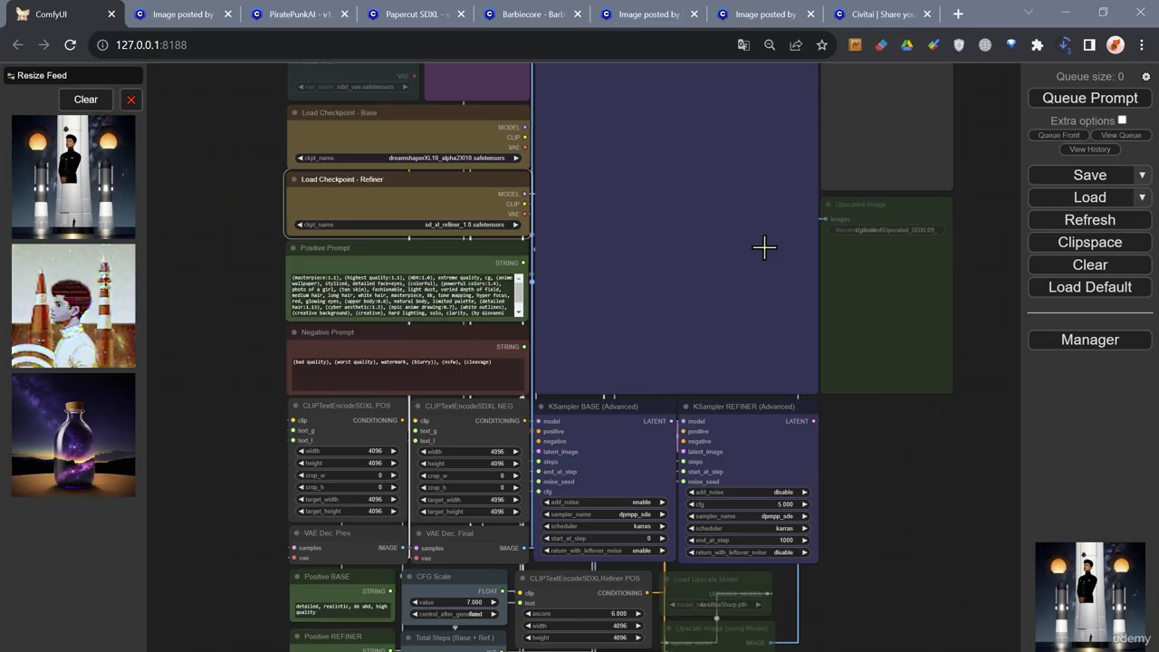
- Check the Upscaled Image node's filename prefix without changing it
scroll(979, 269, up, 5)
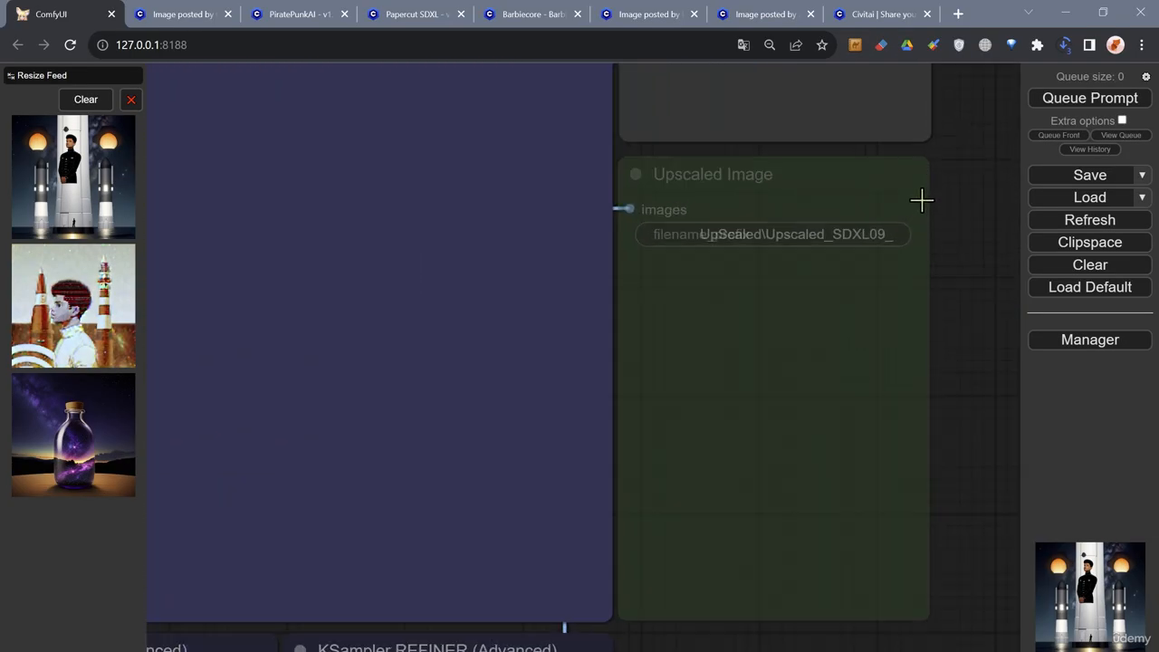
click(777, 235)
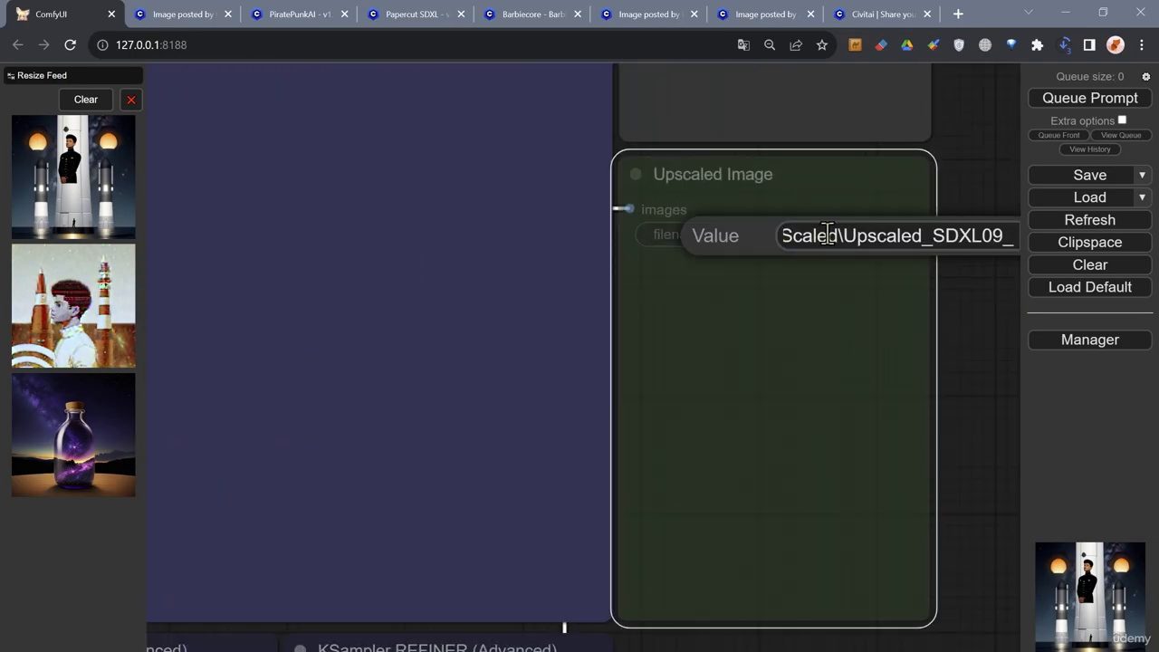
click(979, 301)
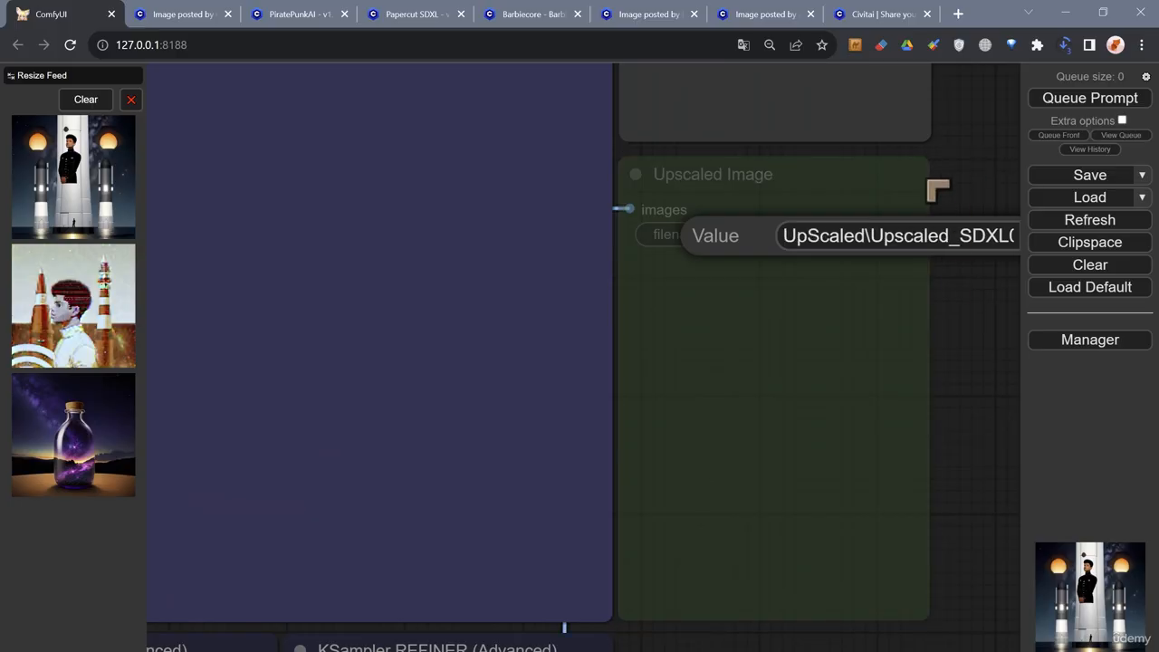
- Queue the workflow with the substituted base and refiner checkpoints for generation
scroll(924, 176, down, 5)
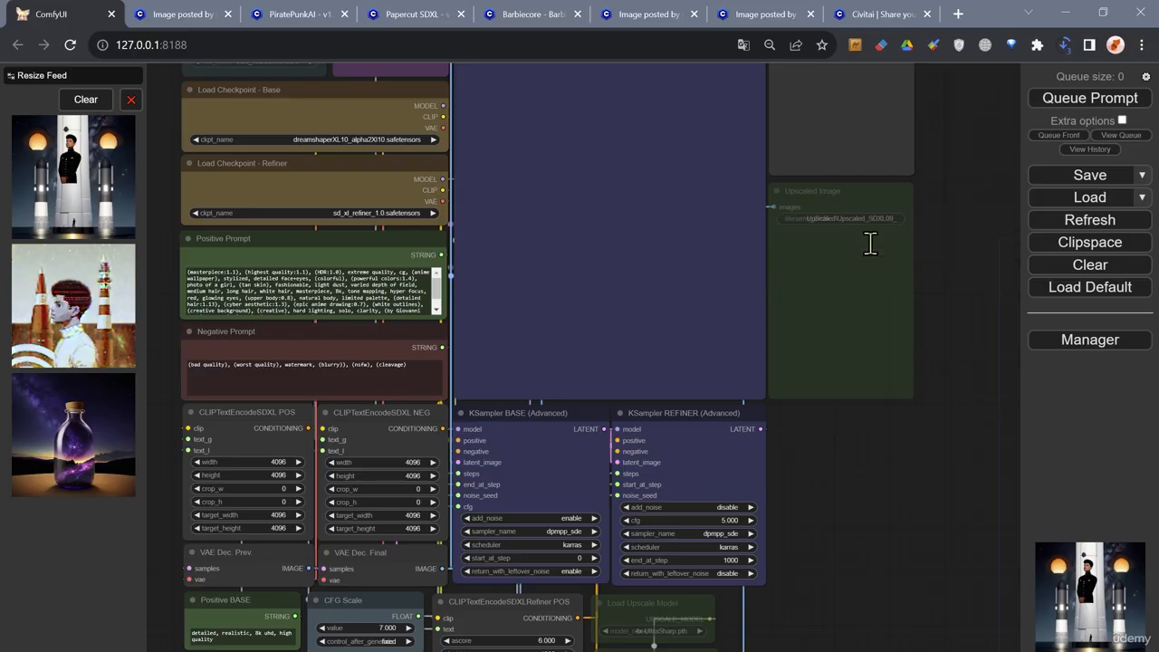
scroll(580, 247, down, 4)
click(1076, 99)
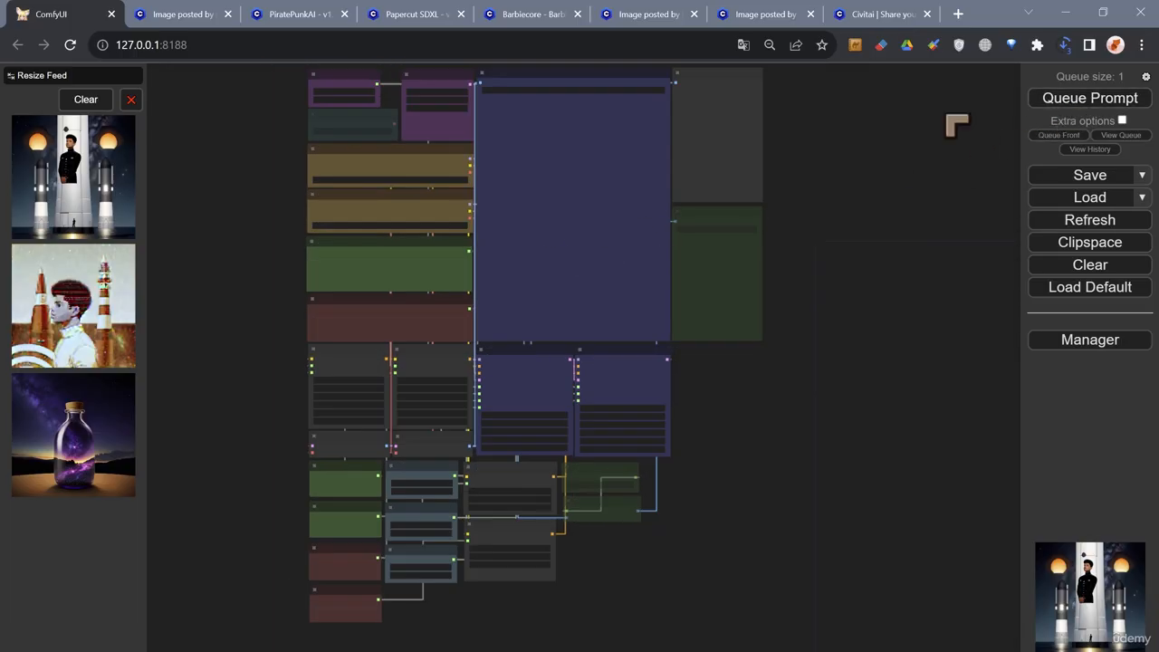
- Examine the generated picture in the Final Image and Preview Image nodes
drag(891, 124, 900, 241)
scroll(903, 299, up, 1)
drag(905, 348, 912, 280)
scroll(906, 259, up, 1)
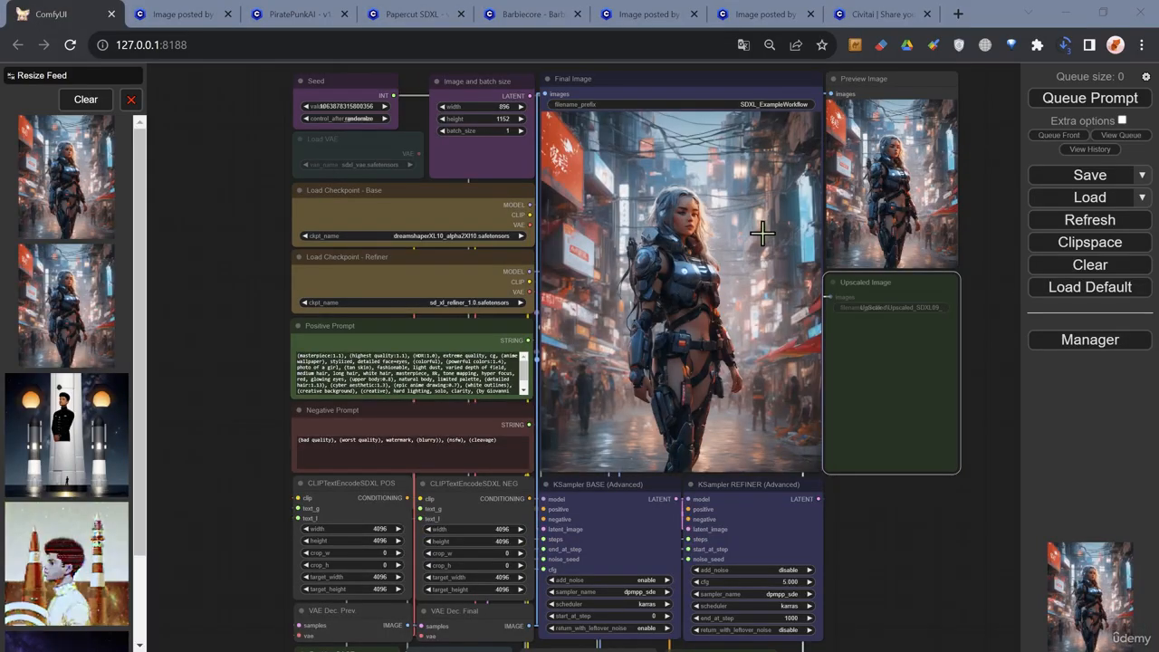
scroll(763, 234, up, 4)
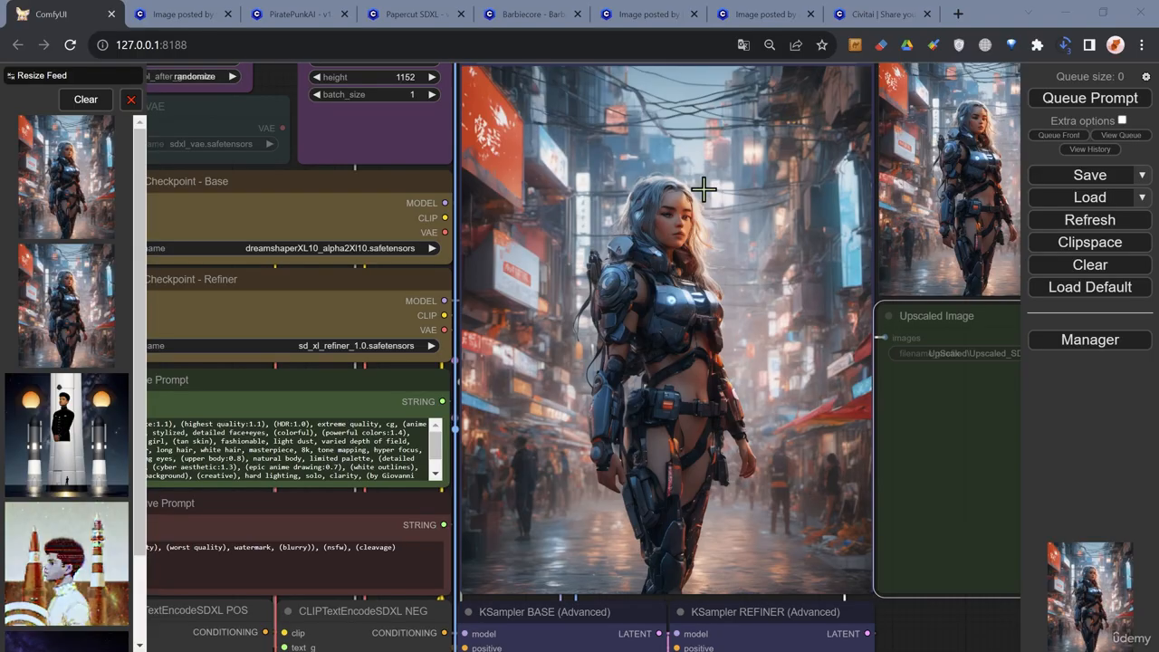
- Compare the generated picture with the original Civitai image and the checkpoint listed under its used resources
click(181, 17)
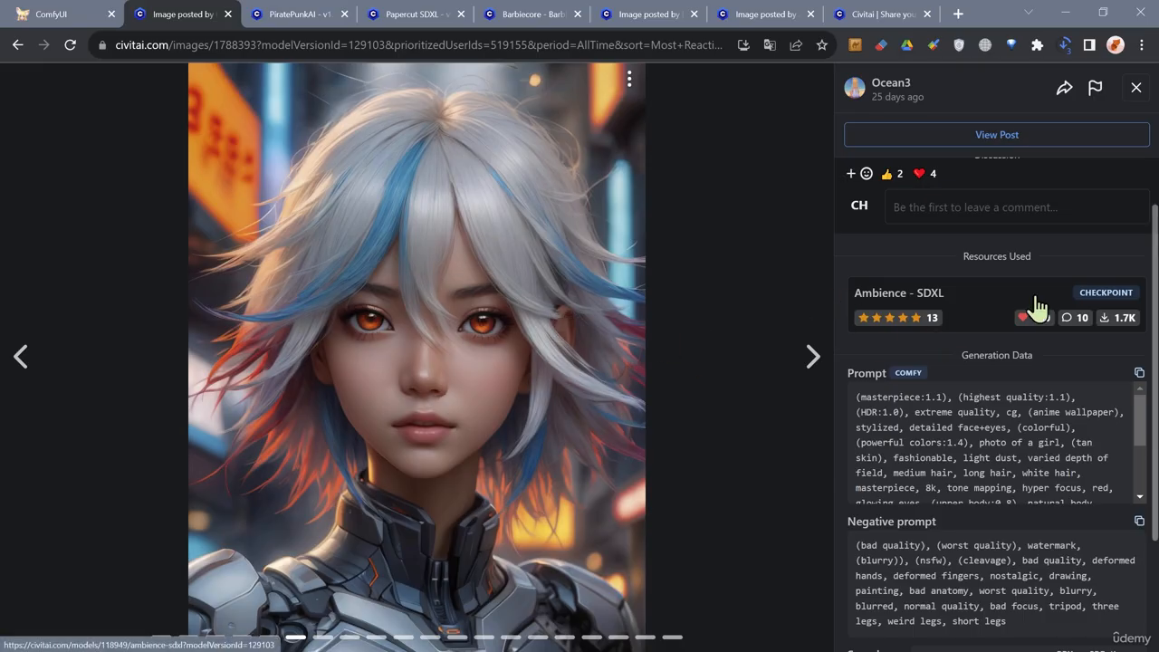
click(72, 14)
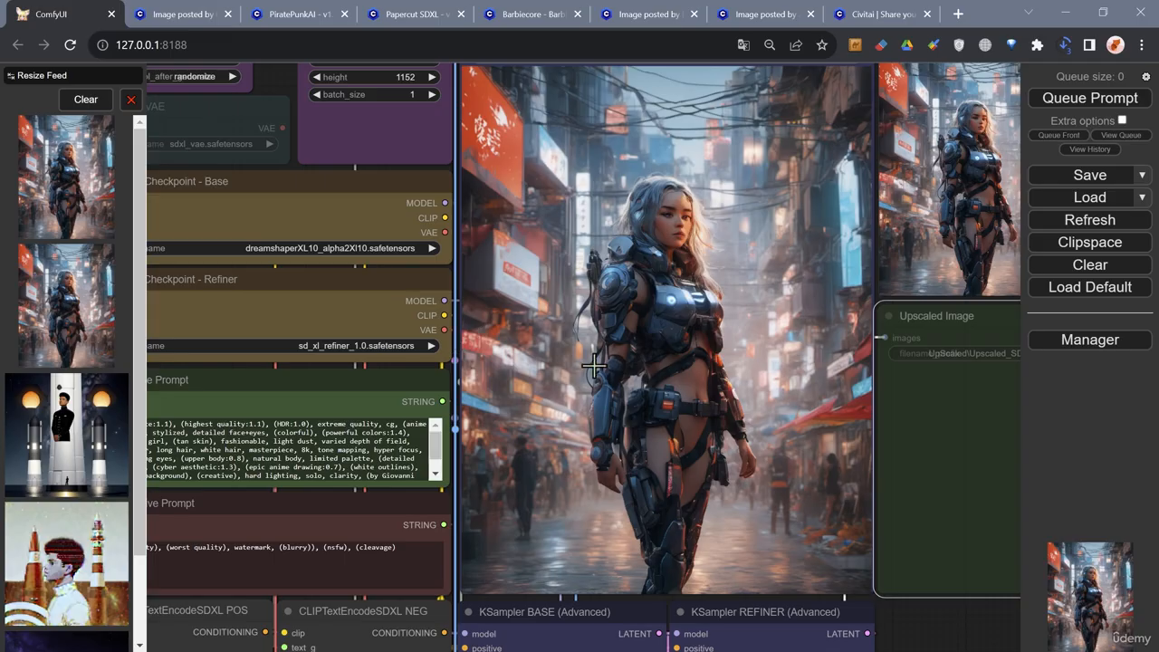
scroll(562, 369, down, 1)
scroll(562, 370, down, 2)
scroll(562, 362, up, 1)
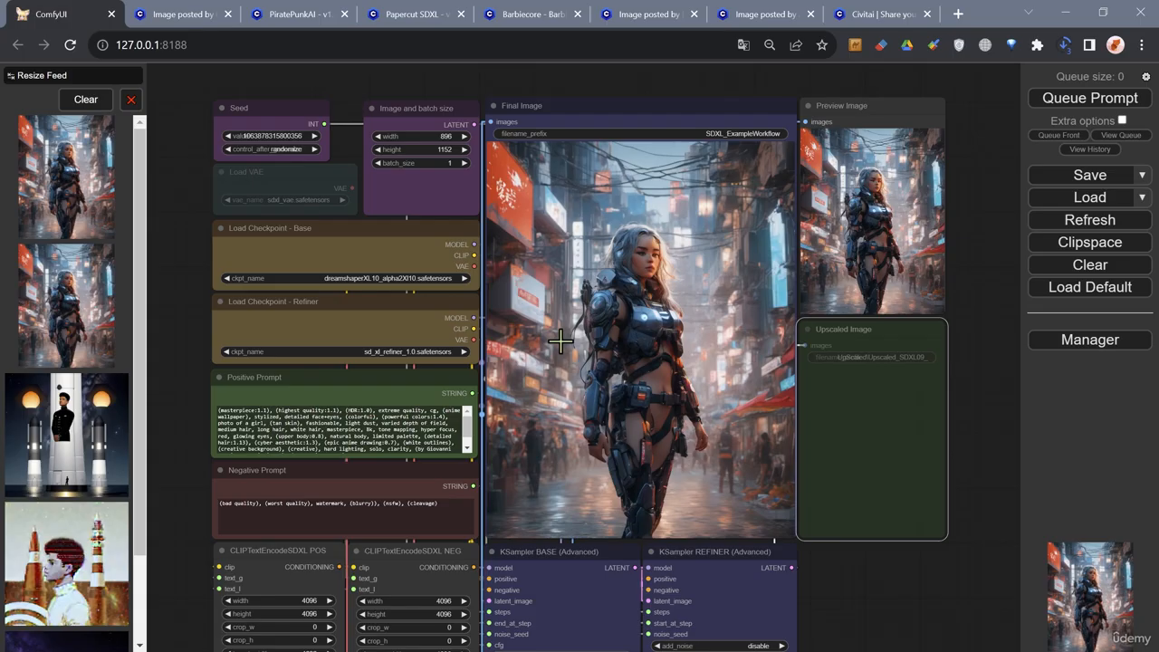
- Check the Civitai image's generation data for prompts, sampler, model, CFG scale and steps, and return to the ComfyUI workflow
click(167, 15)
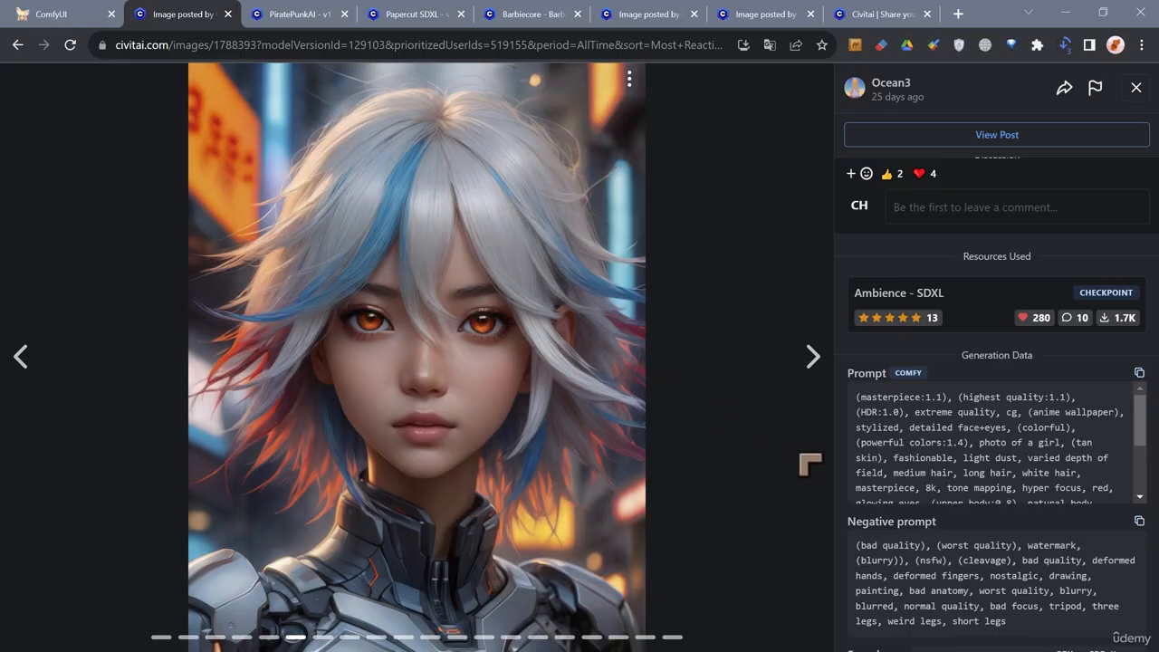
scroll(1029, 543, down, 3)
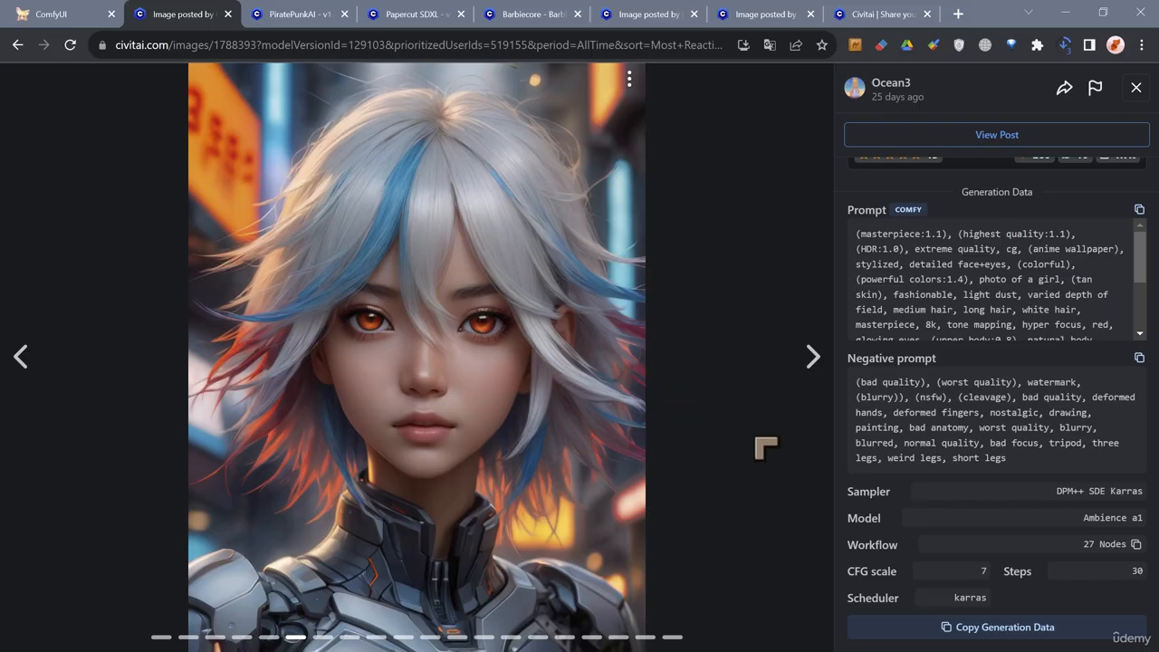
click(53, 21)
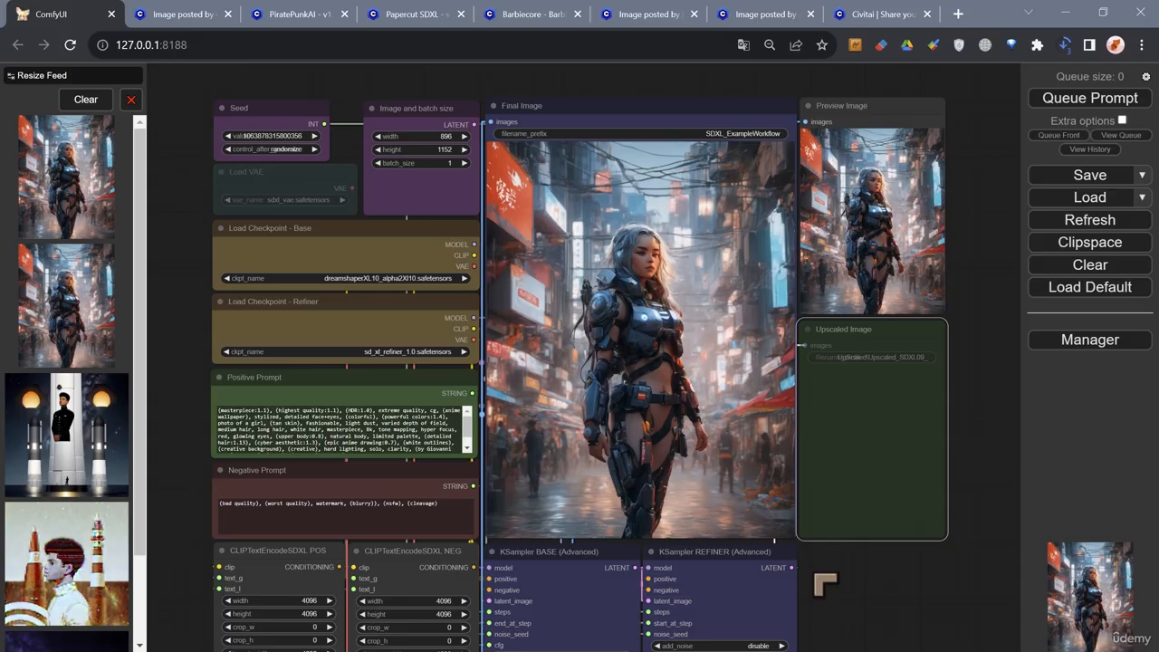
- Look over the workflow's KSamplers, CFG scale, step settings, refiner text encoders and upscale nodes beside the generated result
drag(833, 616, 836, 473)
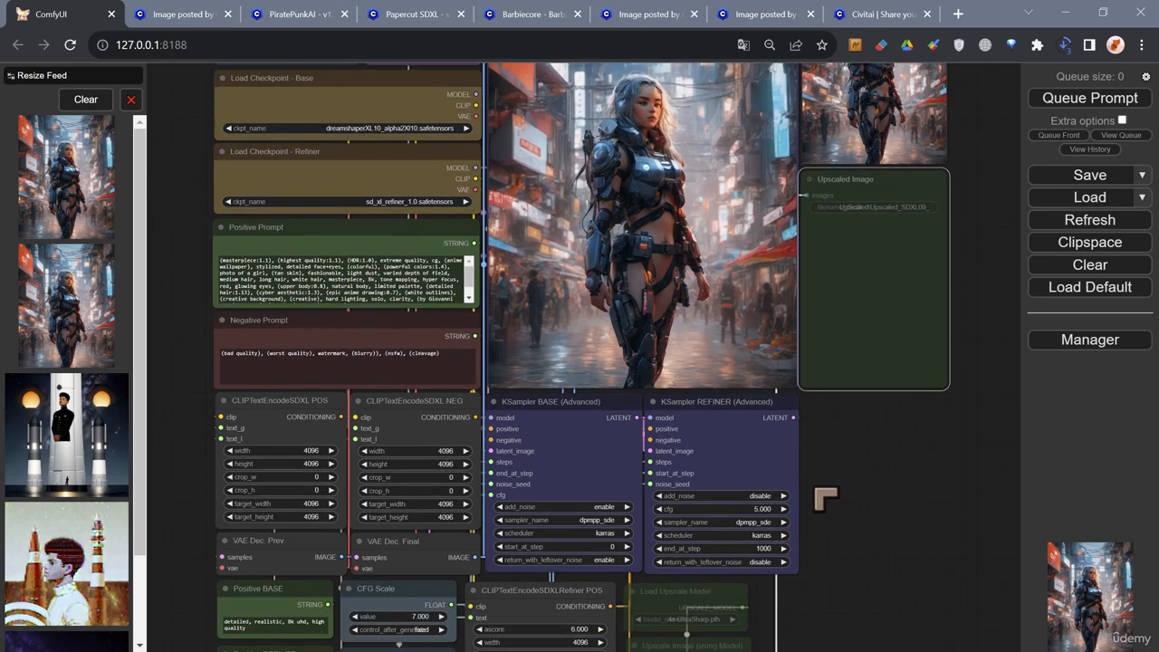
scroll(825, 497, down, 1)
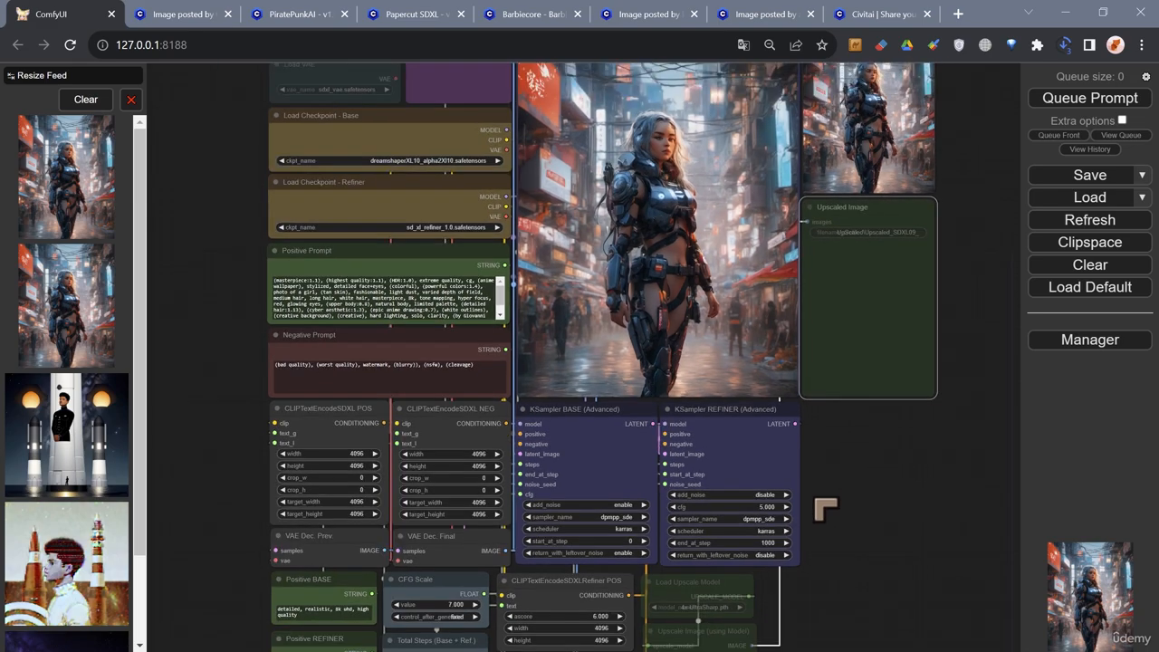
drag(828, 551, 832, 372)
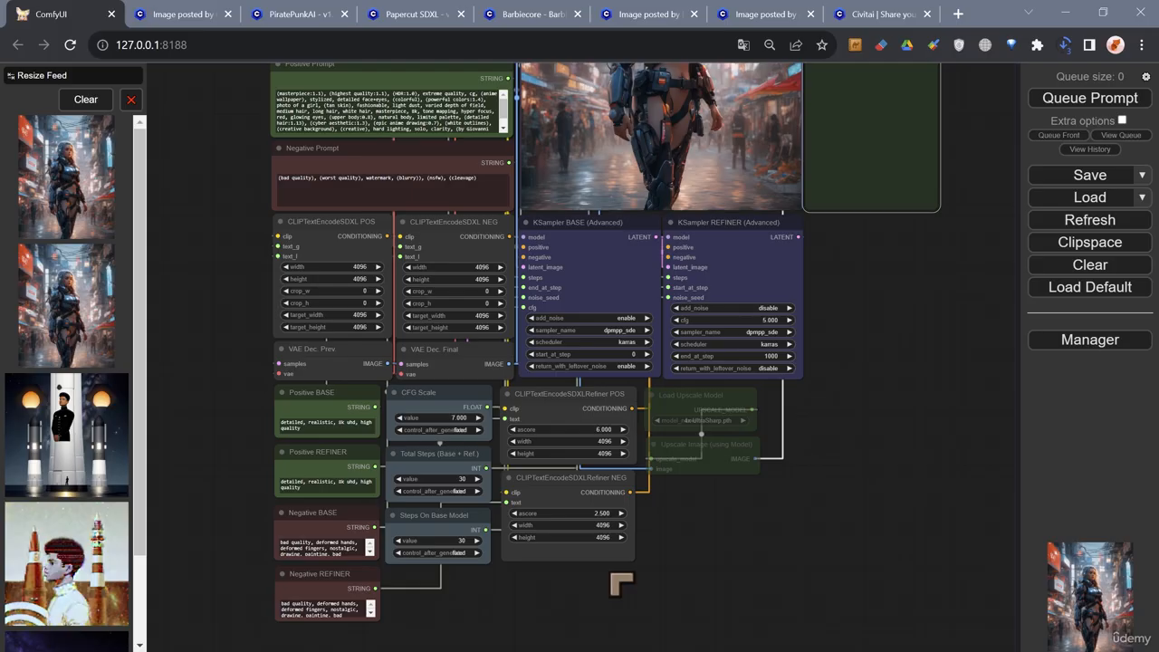
drag(698, 551, 698, 590)
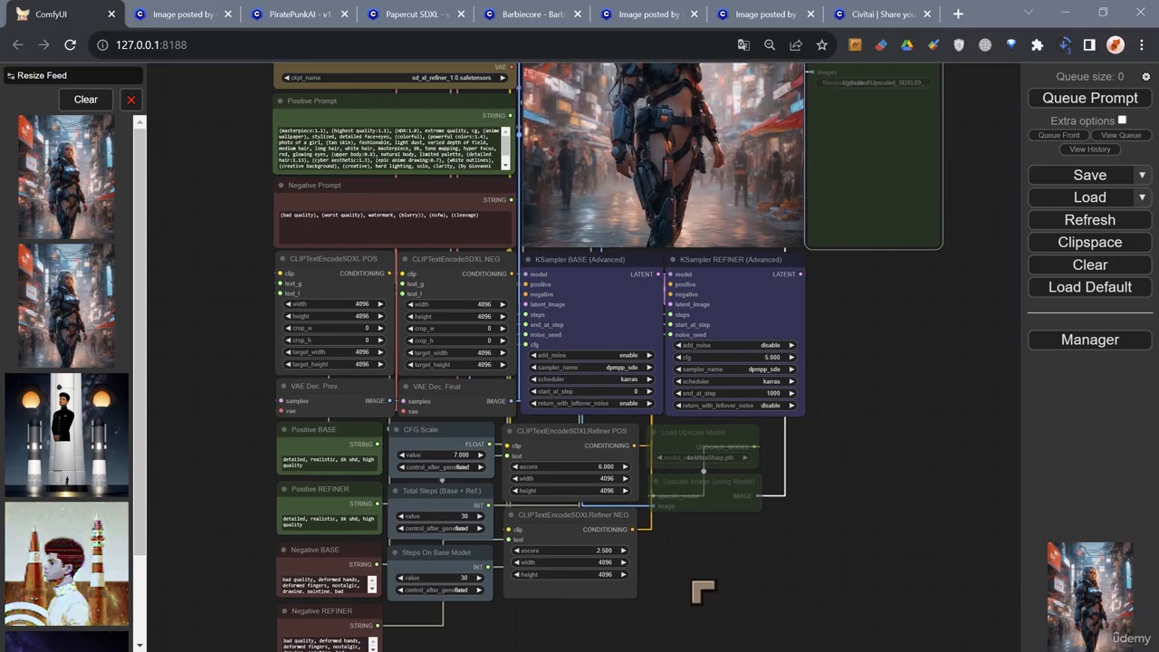
drag(229, 256, 254, 483)
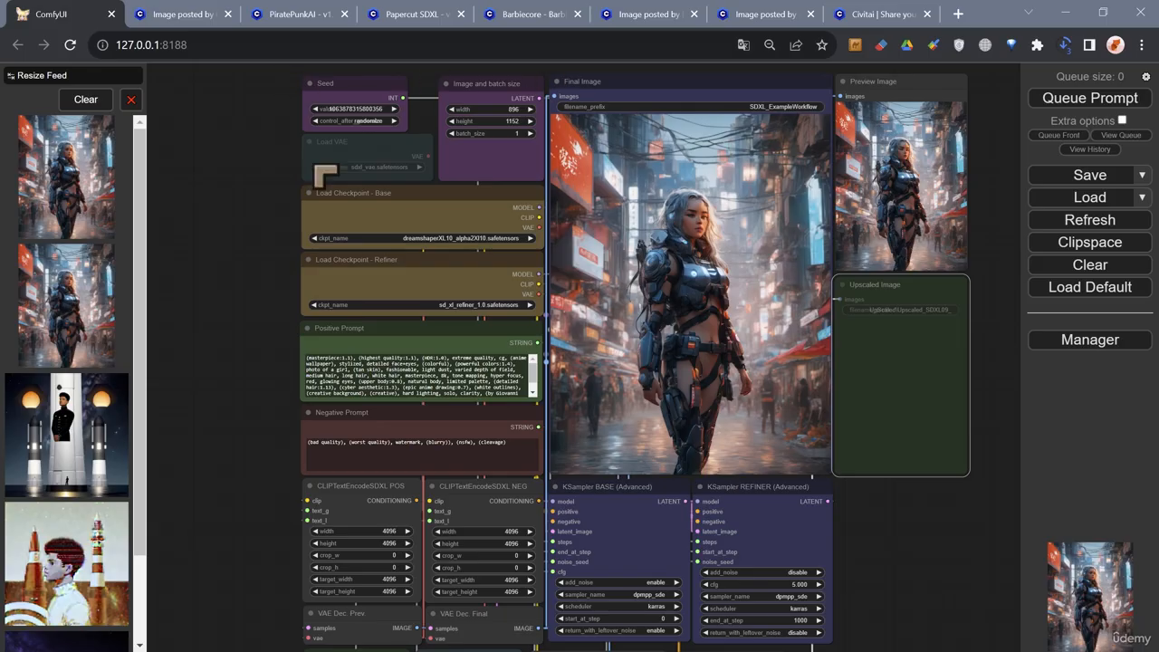
- Select the Load Checkpoint - Base, KSampler BASE and KSampler REFINER nodes in turn to inspect their roles
click(212, 323)
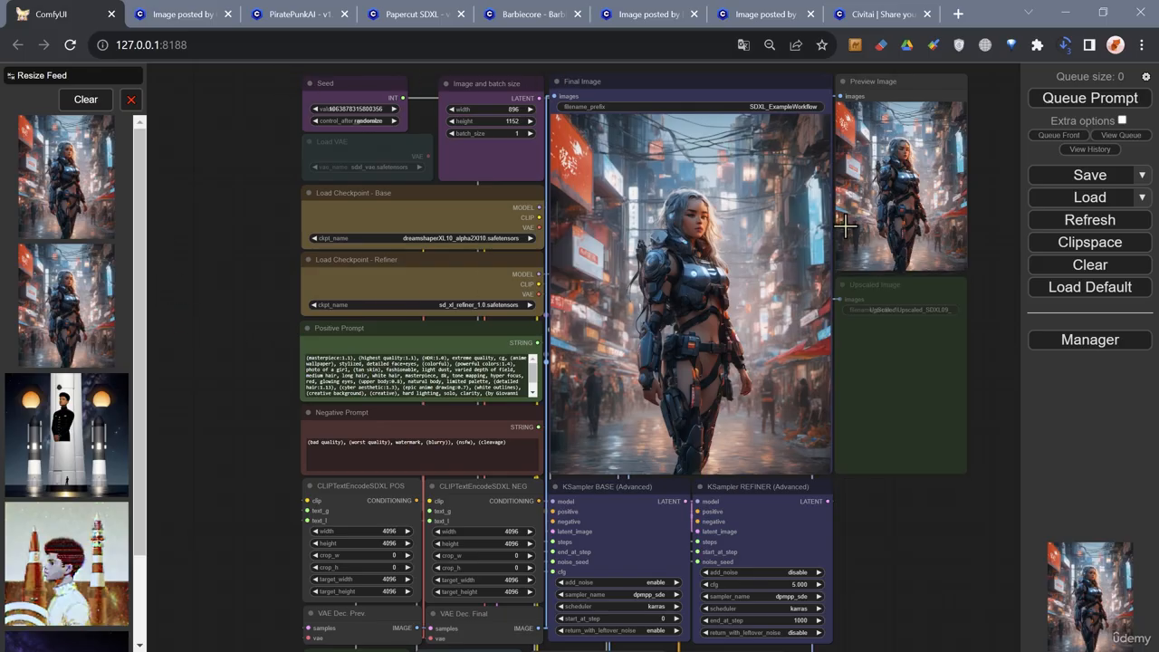
click(357, 206)
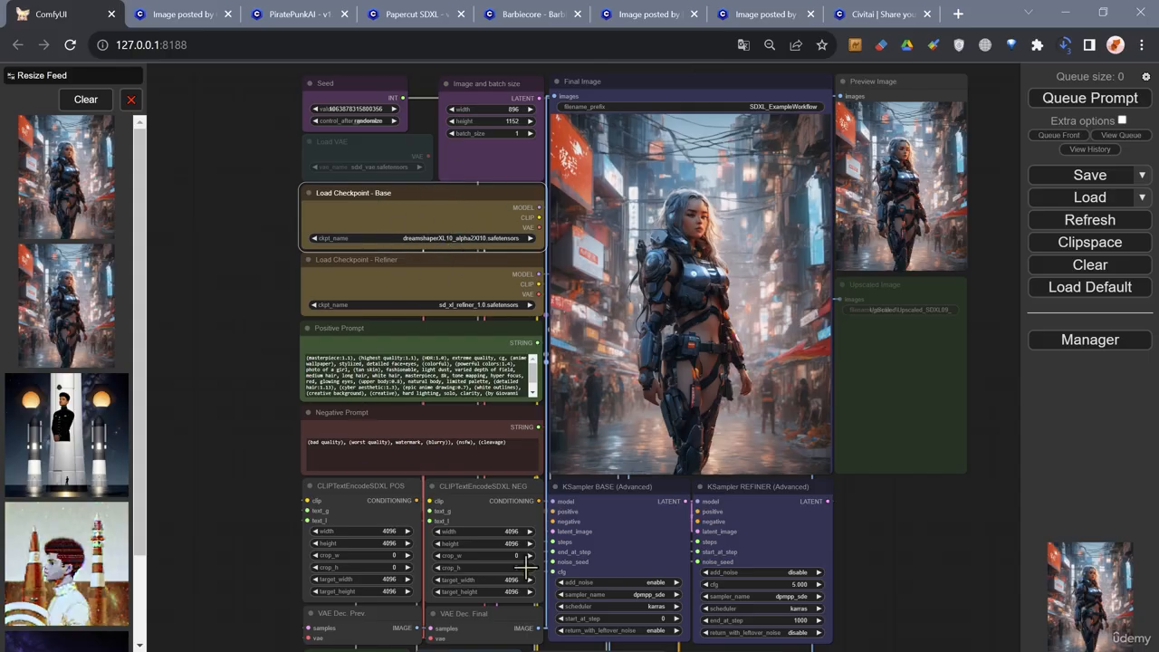
click(645, 527)
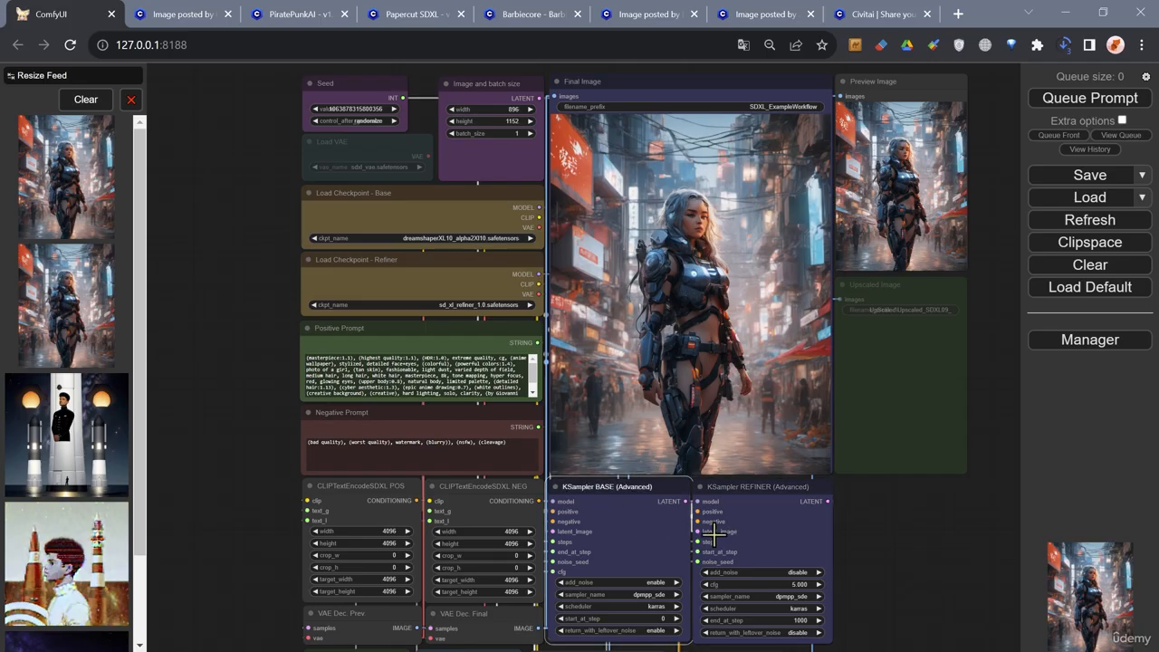
click(756, 531)
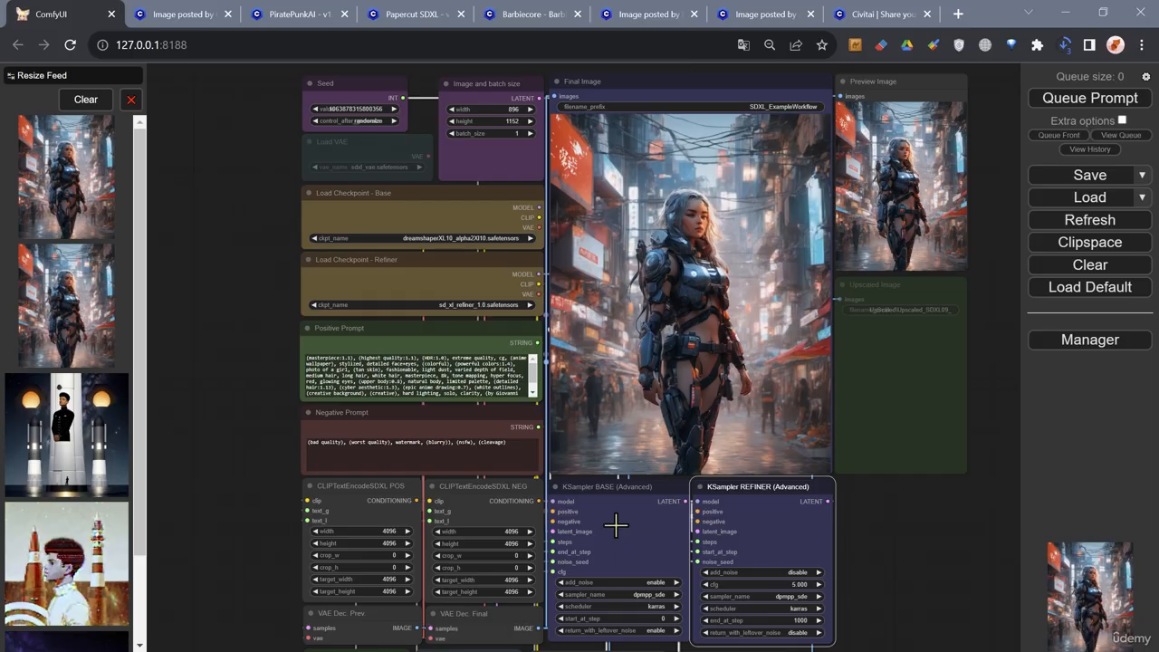
- Select the Load Checkpoint - Base and KSampler BASE nodes and review the workflow from the lower prompt nodes up to the seed and checkpoints
click(399, 218)
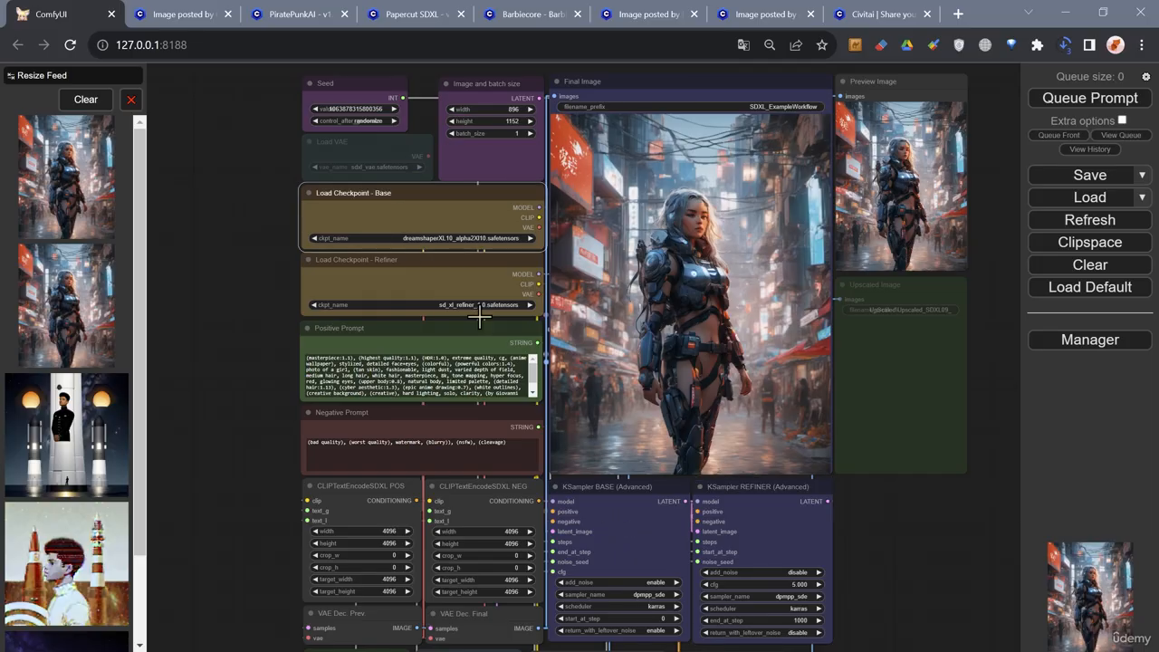
click(639, 496)
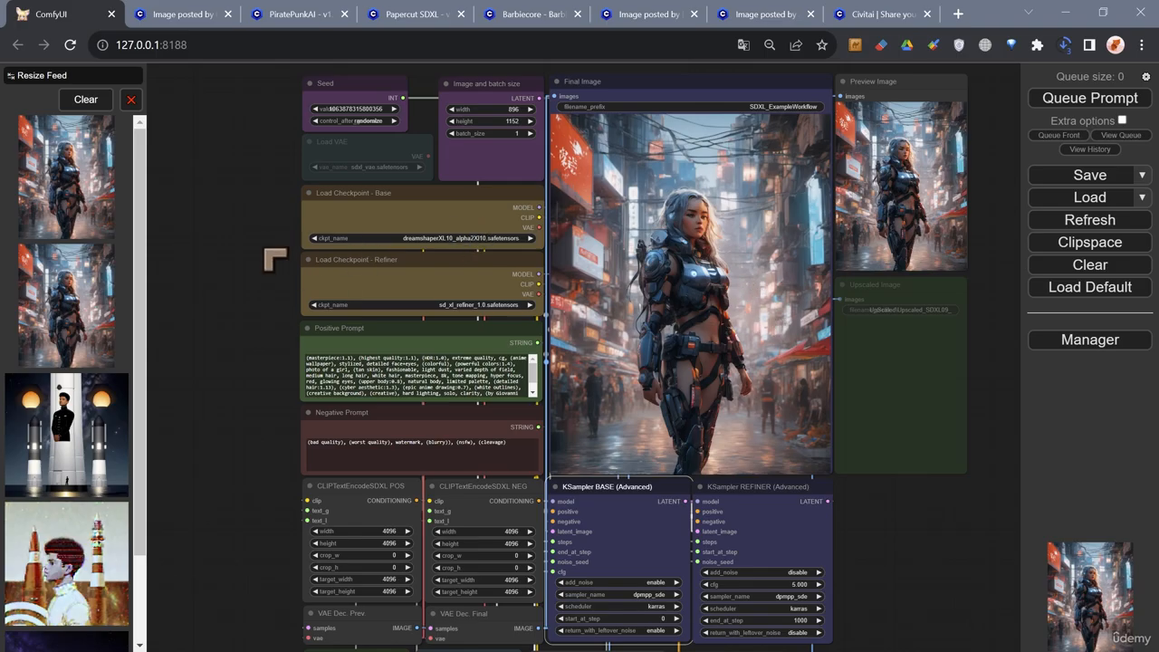
scroll(272, 259, down, 2)
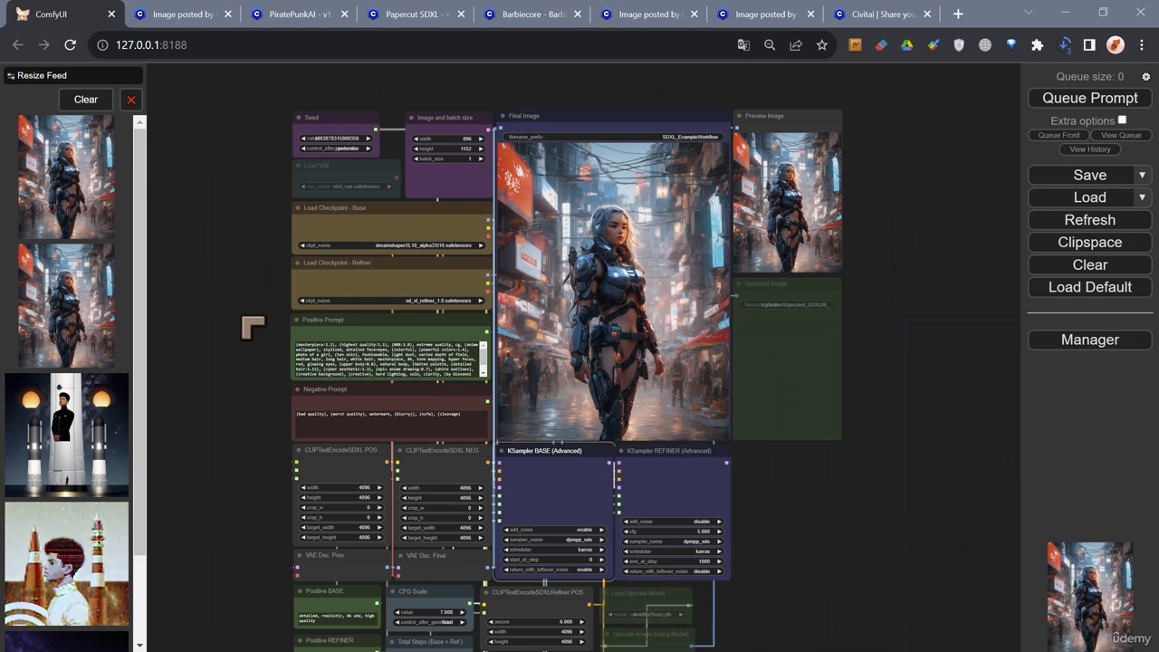
drag(238, 388, 251, 290)
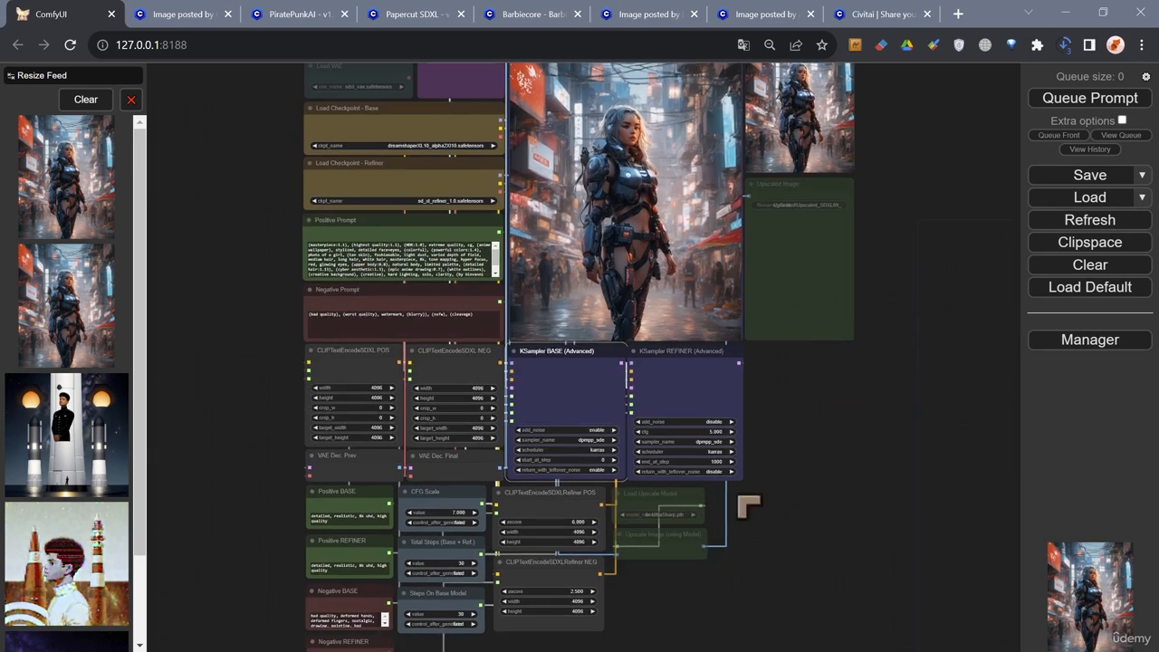
drag(835, 531, 853, 475)
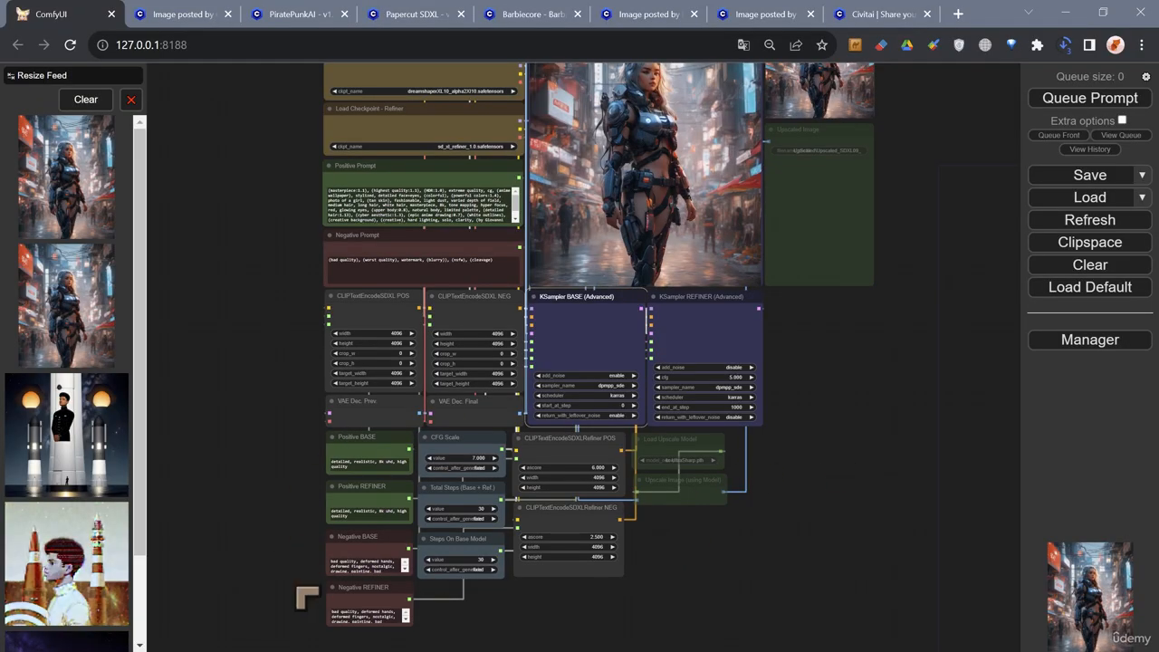
scroll(295, 484, up, 2)
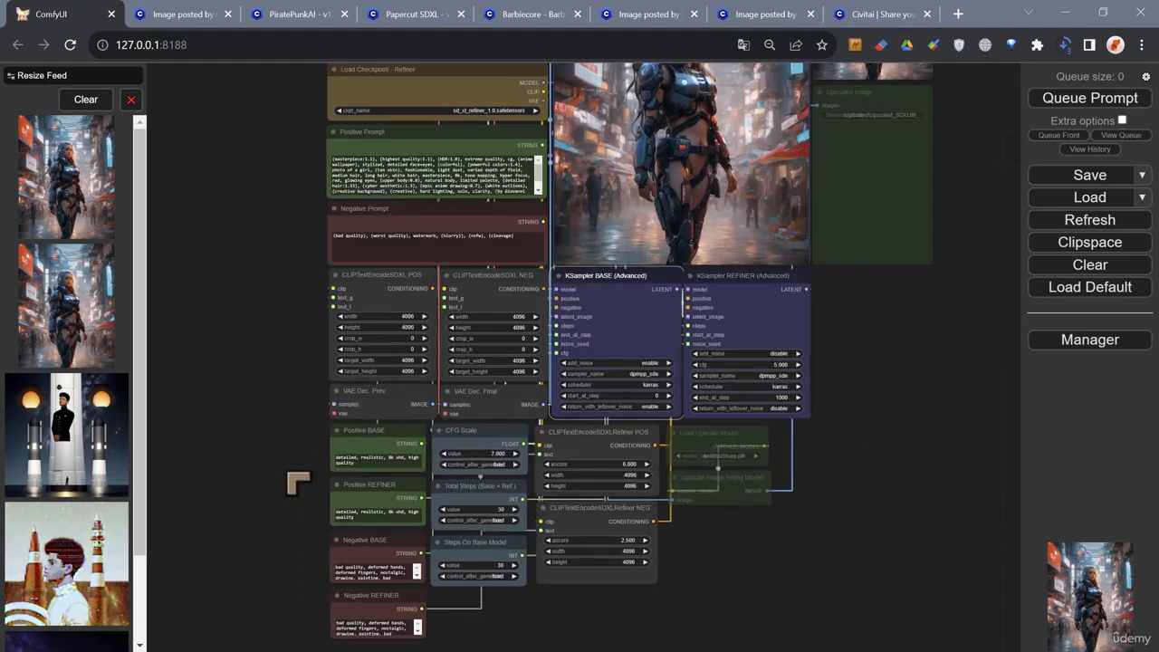
scroll(282, 327, up, 1)
drag(274, 321, 215, 512)
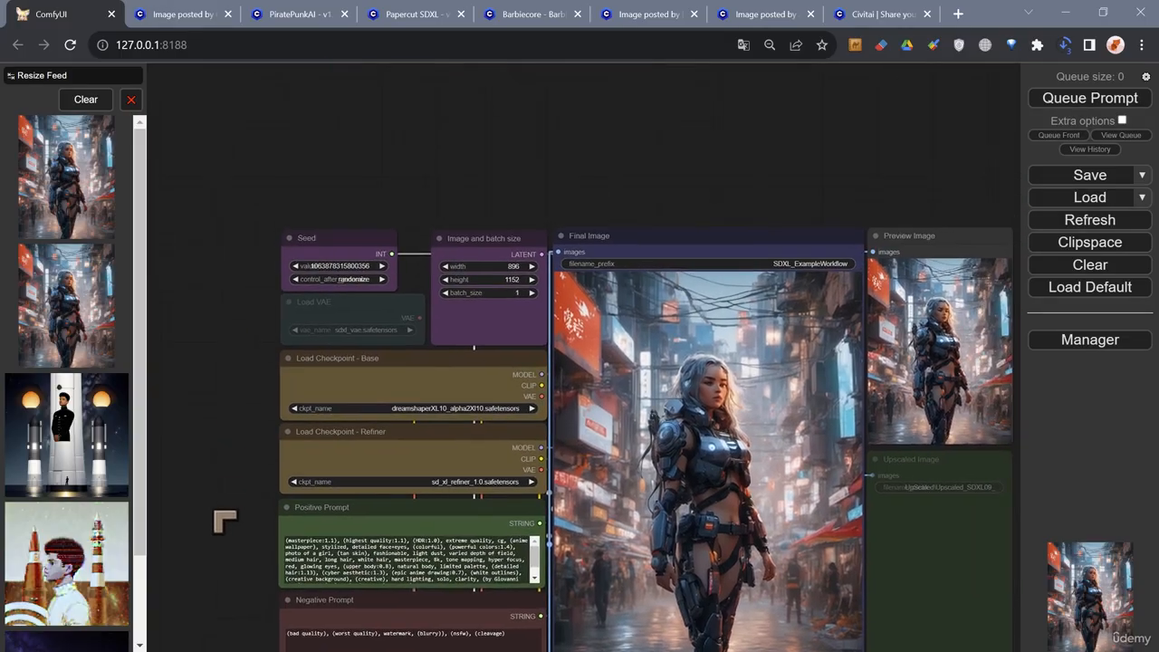
drag(206, 441, 199, 354)
mouse_move(199, 453)
mouse_down()
mouse_move(280, 337)
mouse_move(190, 433)
mouse_up()
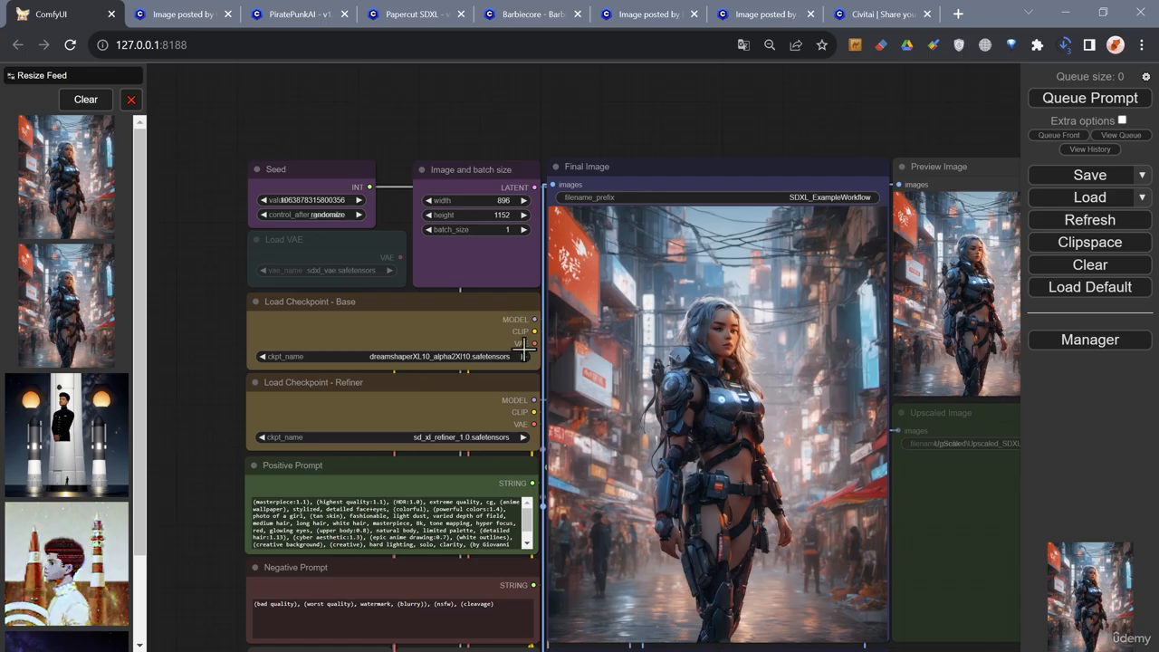
- Inspect the disabled Upscaled Image node, opening its filename prefix and closing it without an edit
drag(721, 133, 601, 91)
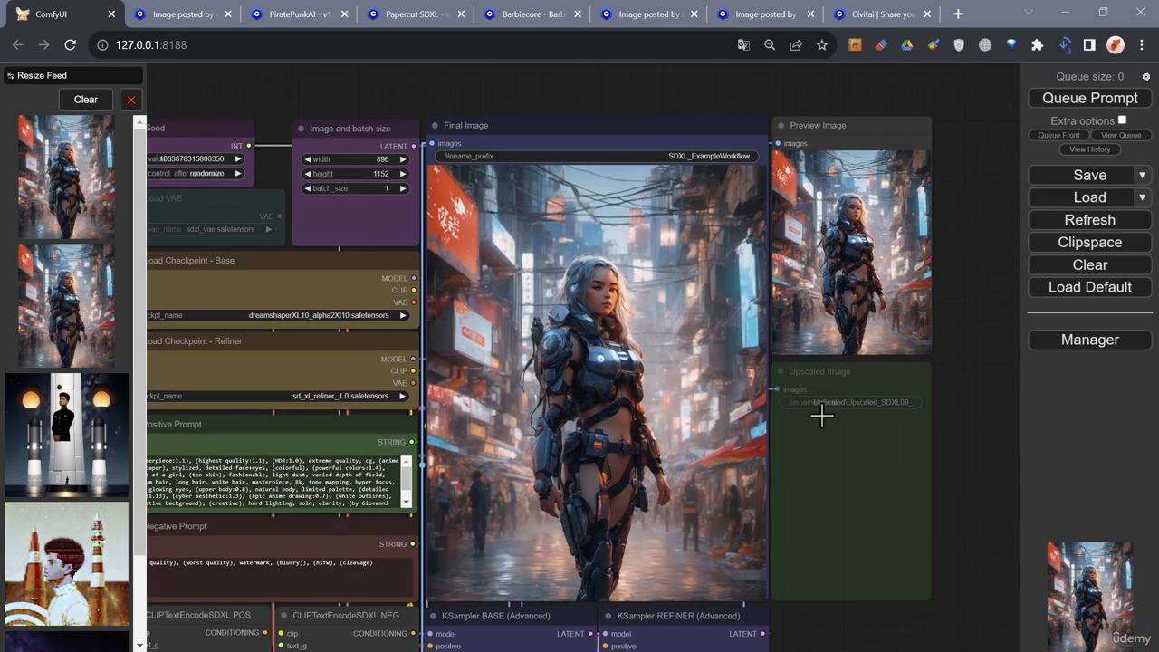
drag(855, 633, 821, 429)
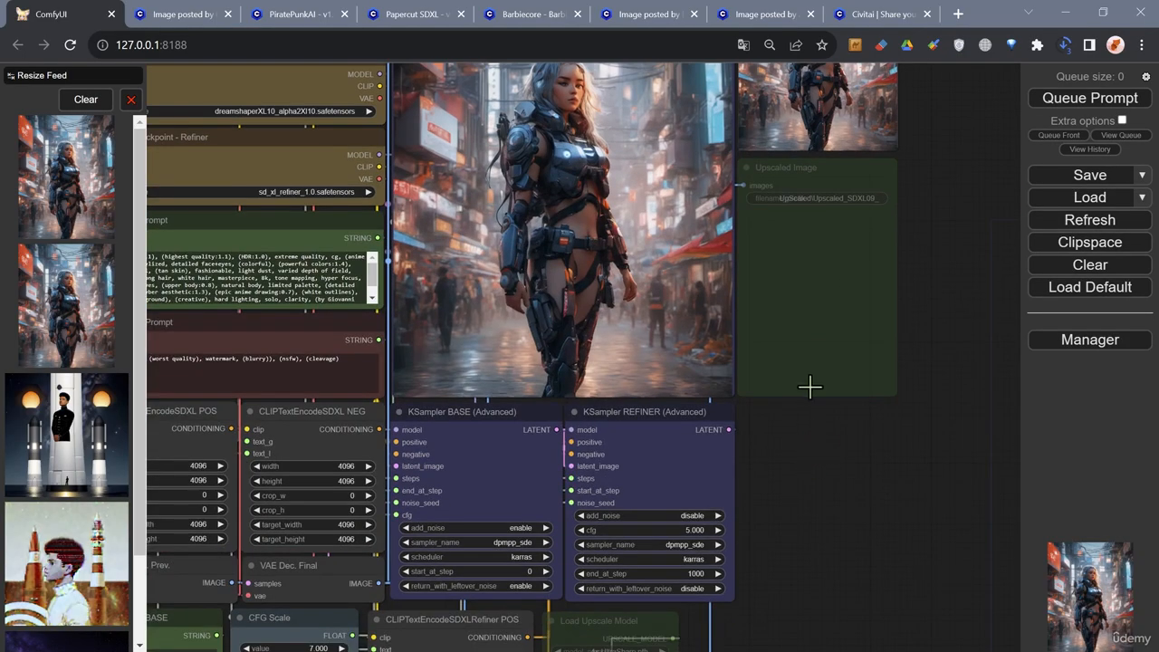
click(809, 388)
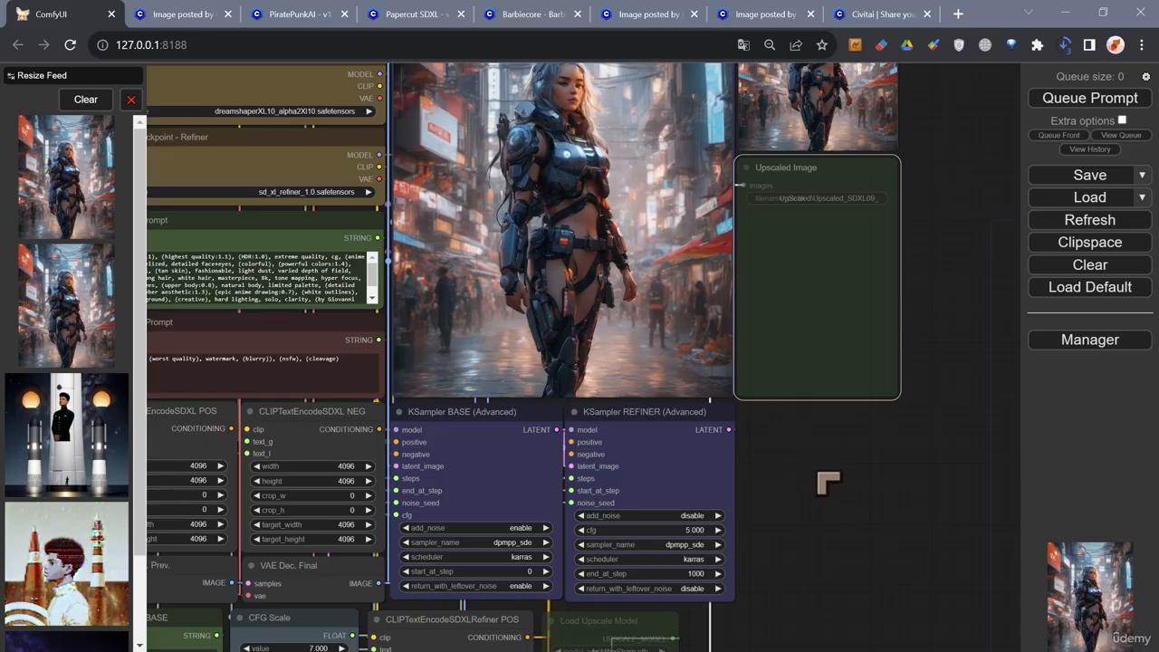
double_click(799, 199)
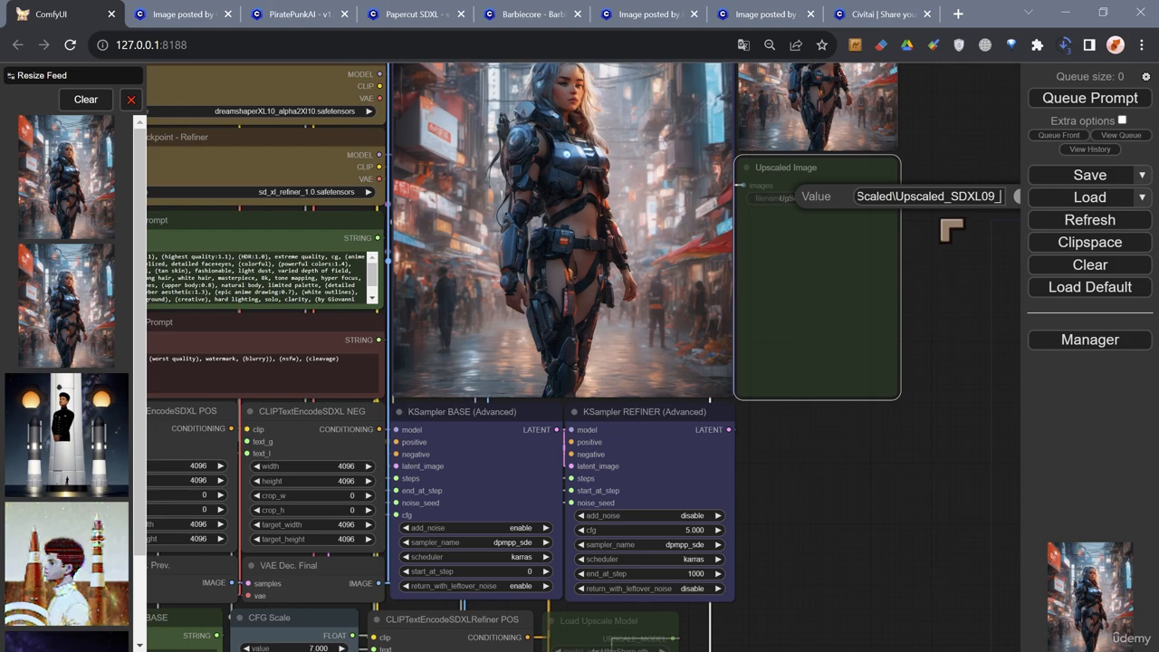
click(843, 268)
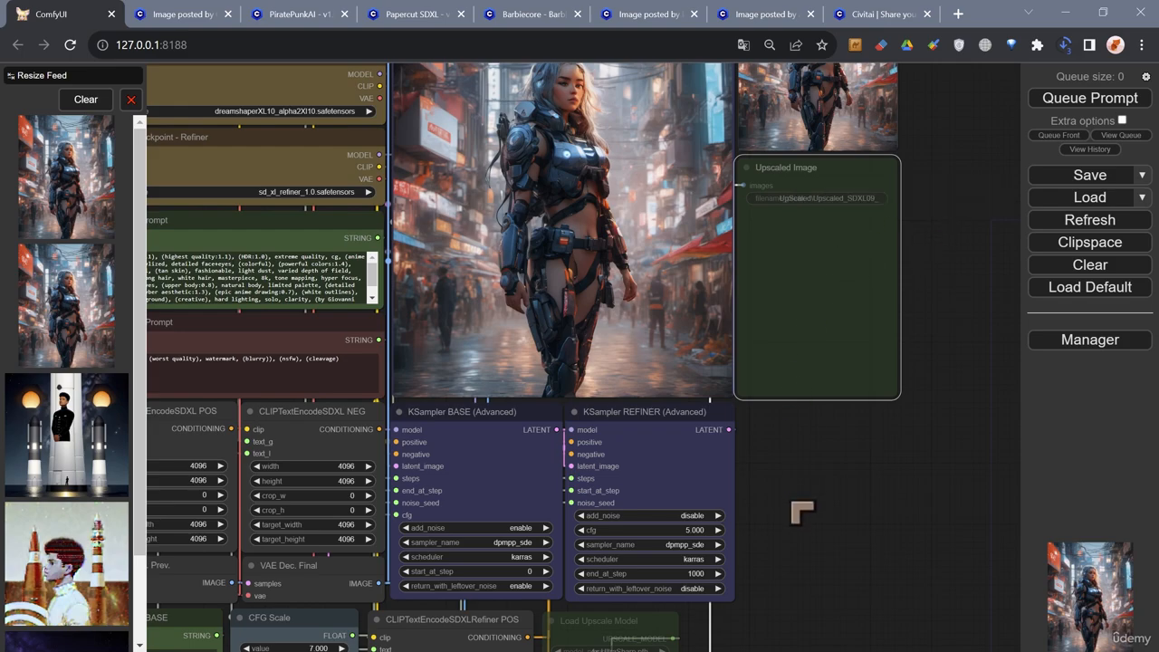
- Examine the overall layout of the workflow, from the image previews down to the samplers, steps and upscale nodes
scroll(799, 518, down, 1)
drag(789, 580, 814, 356)
scroll(814, 357, down, 3)
drag(785, 431, 716, 509)
scroll(725, 503, down, 1)
scroll(739, 476, down, 1)
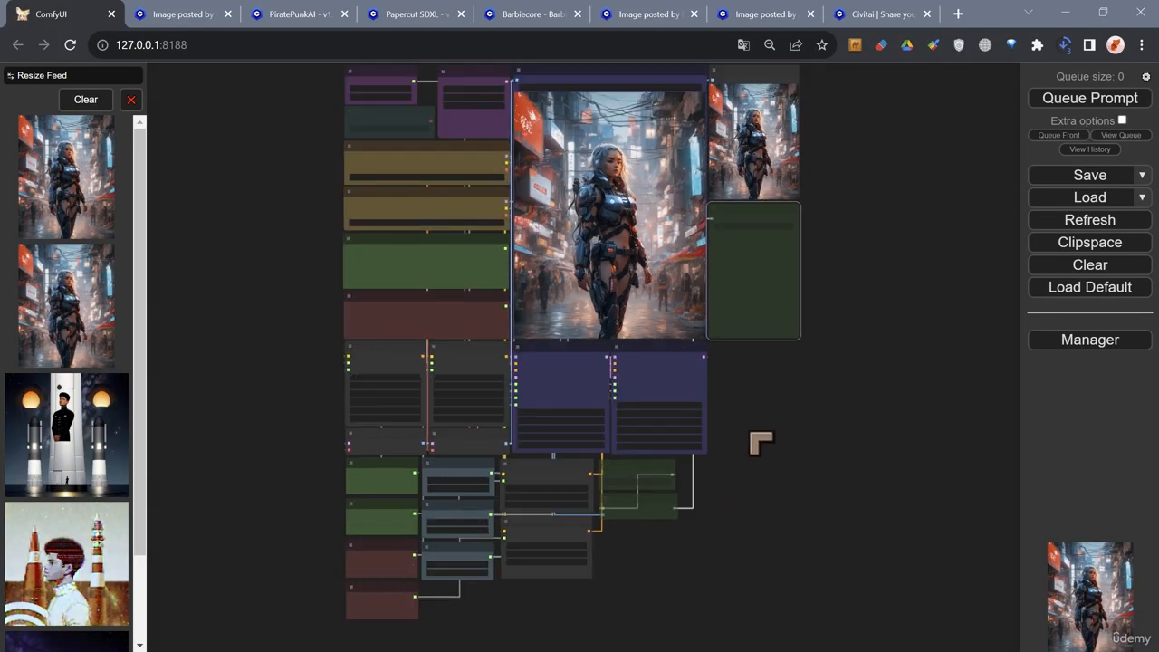
drag(760, 443, 738, 485)
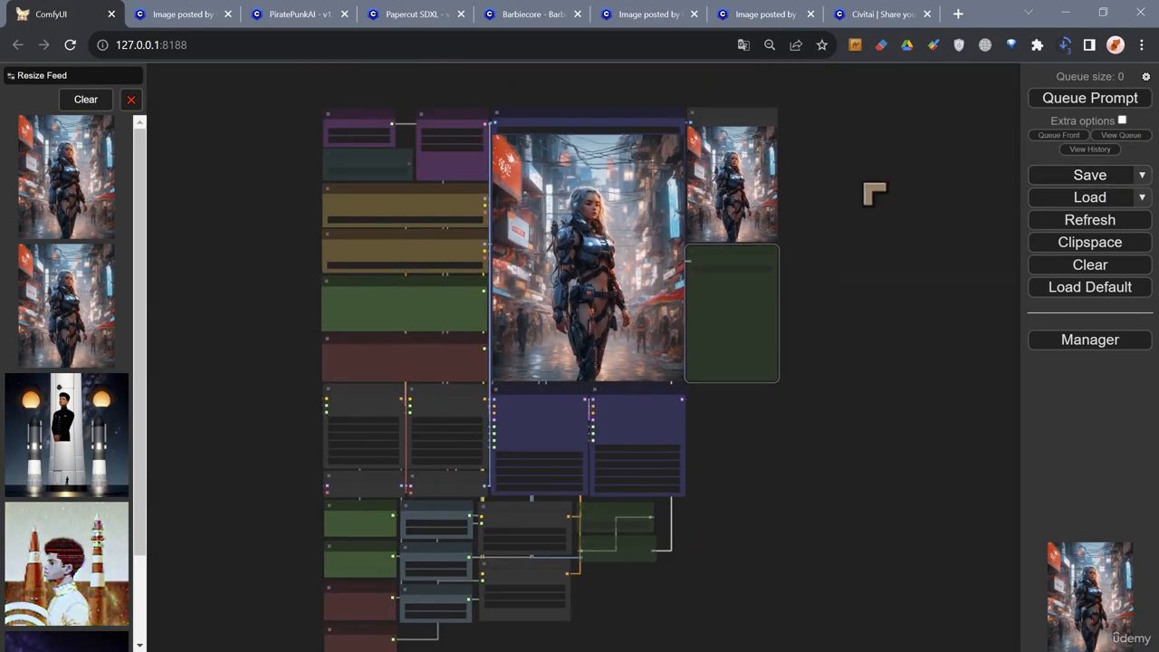
scroll(365, 200, up, 1)
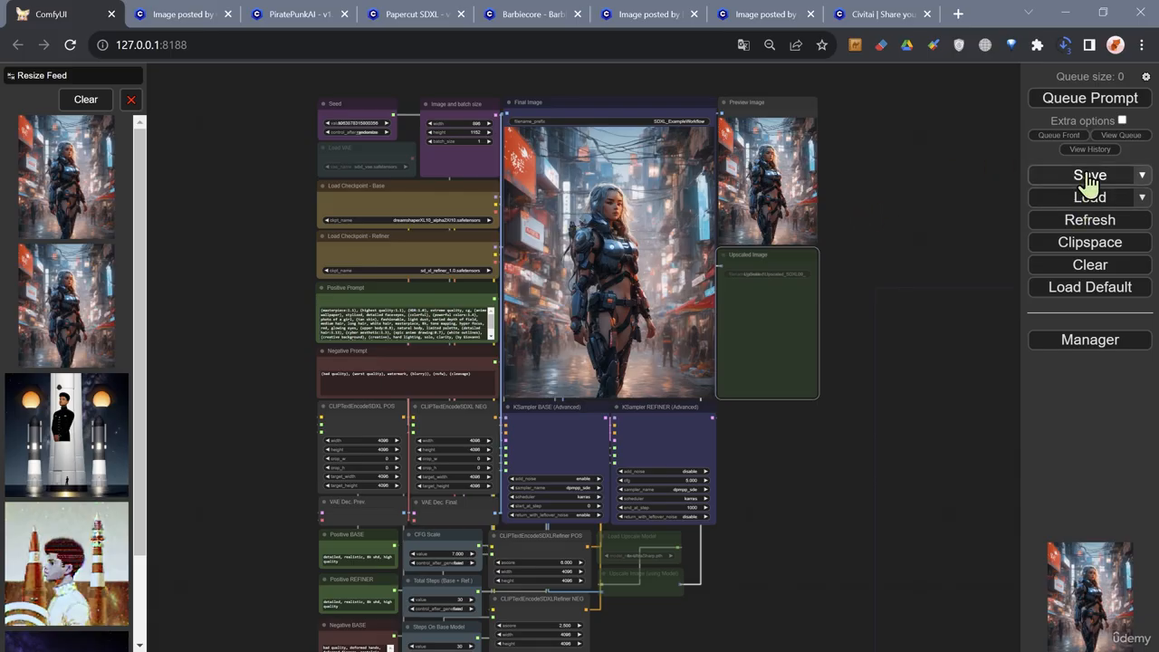
drag(857, 468, 831, 399)
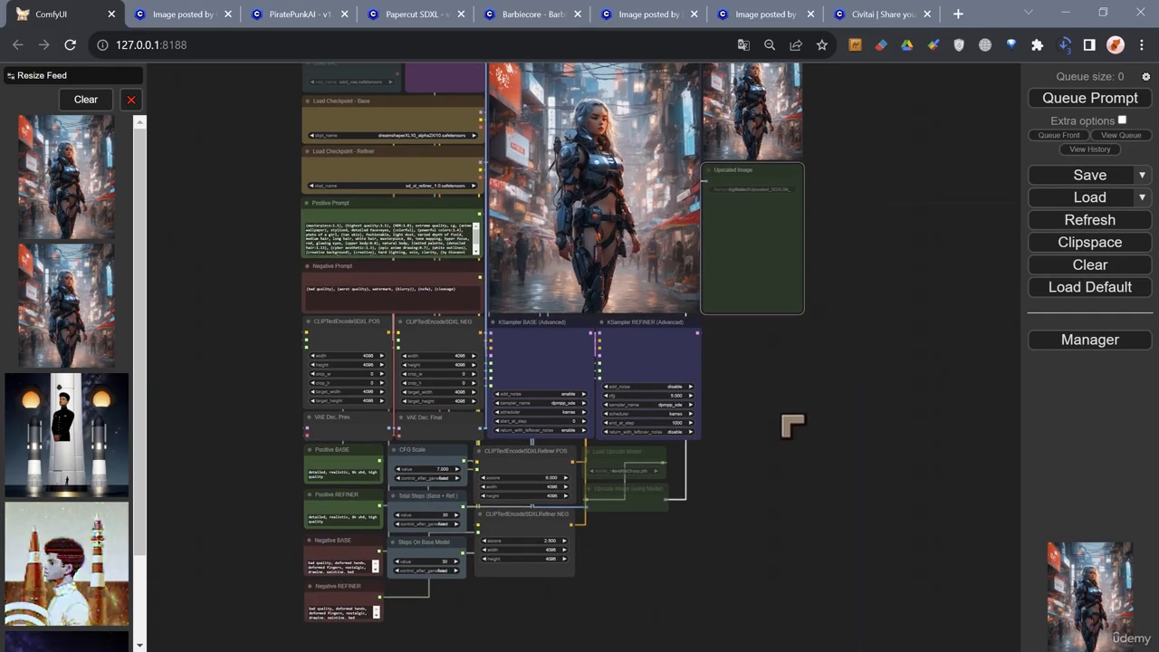
scroll(759, 434, up, 1)
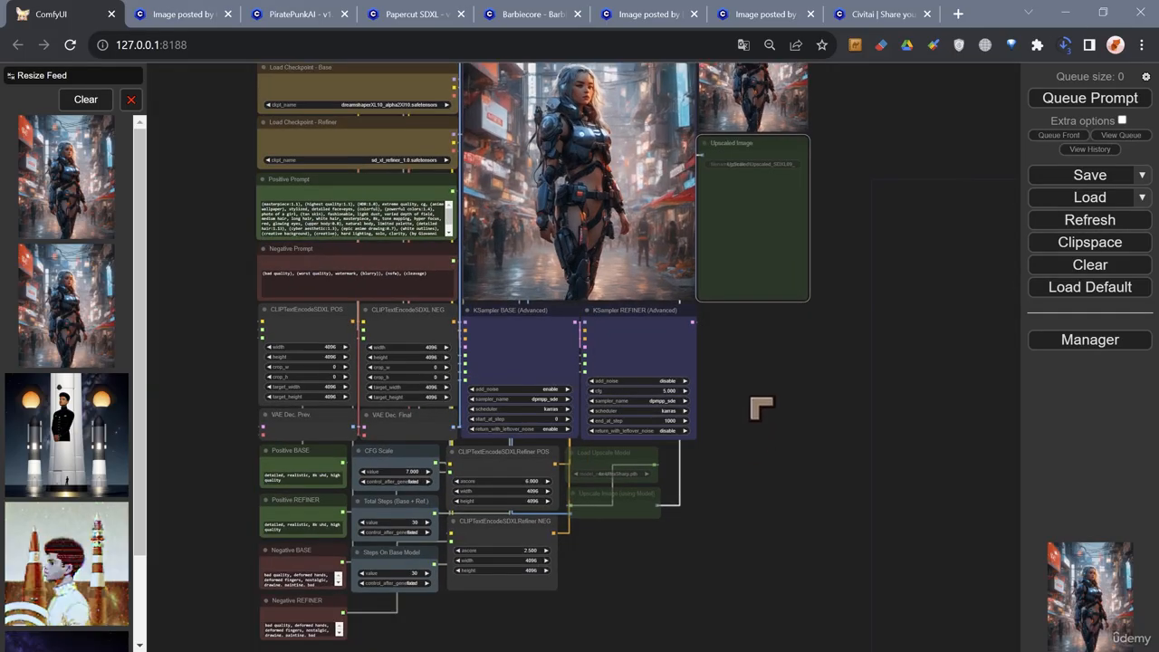
drag(758, 406, 816, 385)
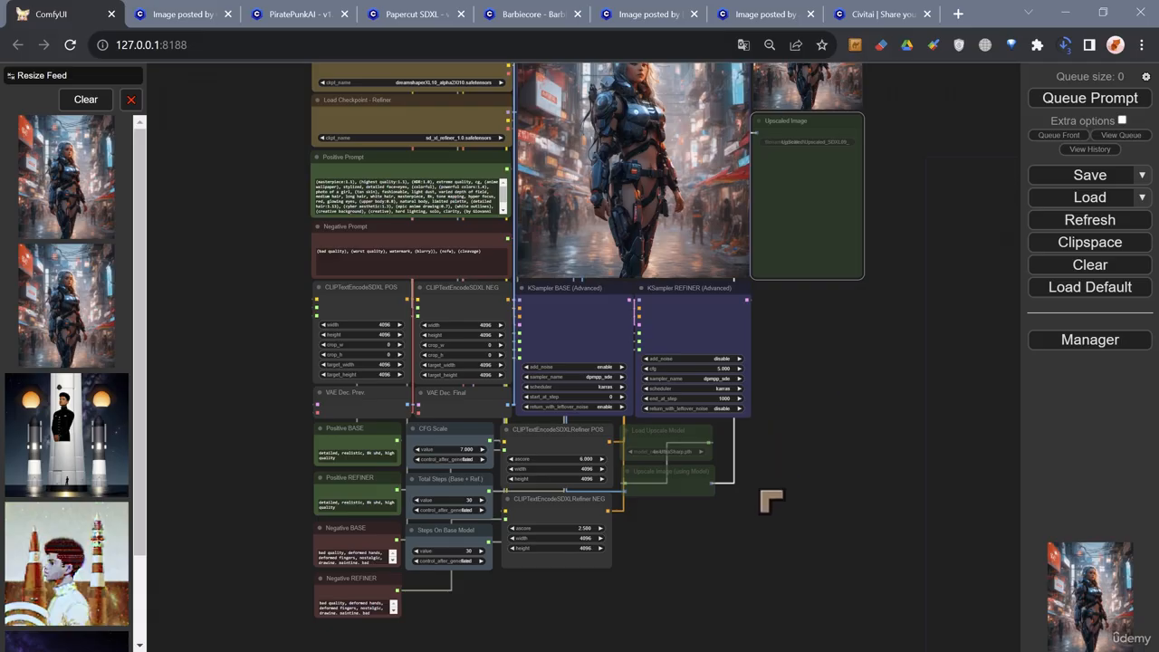
- Select the CLIPTextEncodeSDXLRefiner POS node and examine its ascore, width and height settings and its connections
scroll(787, 407, up, 3)
scroll(751, 427, up, 4)
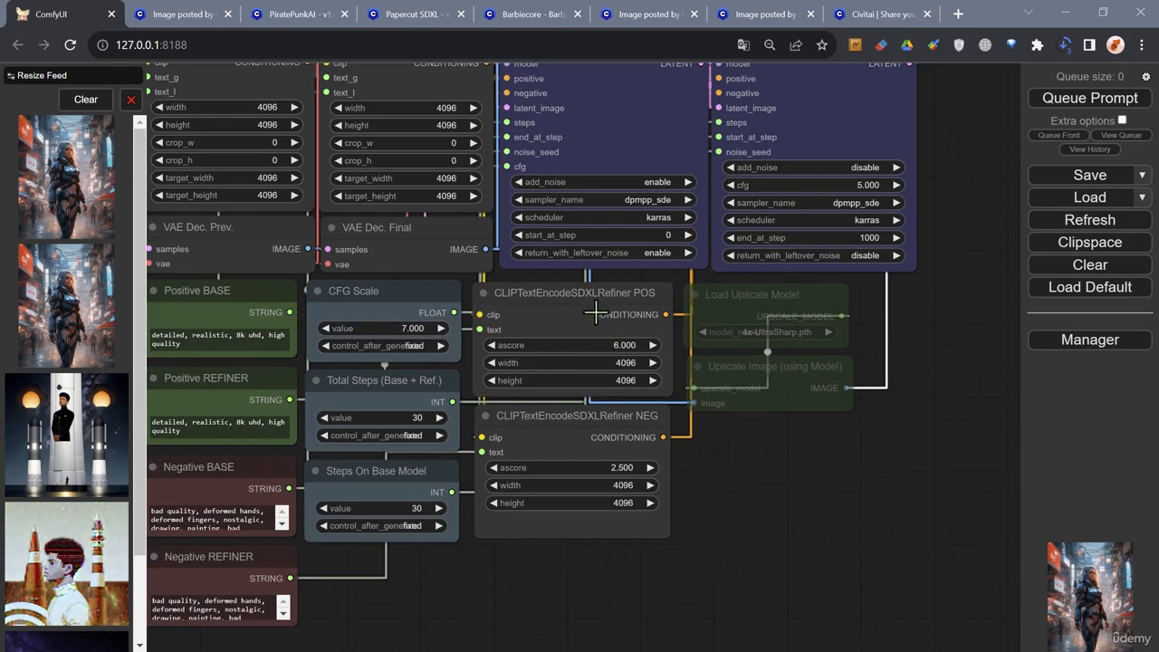
scroll(596, 313, up, 1)
scroll(604, 355, up, 1)
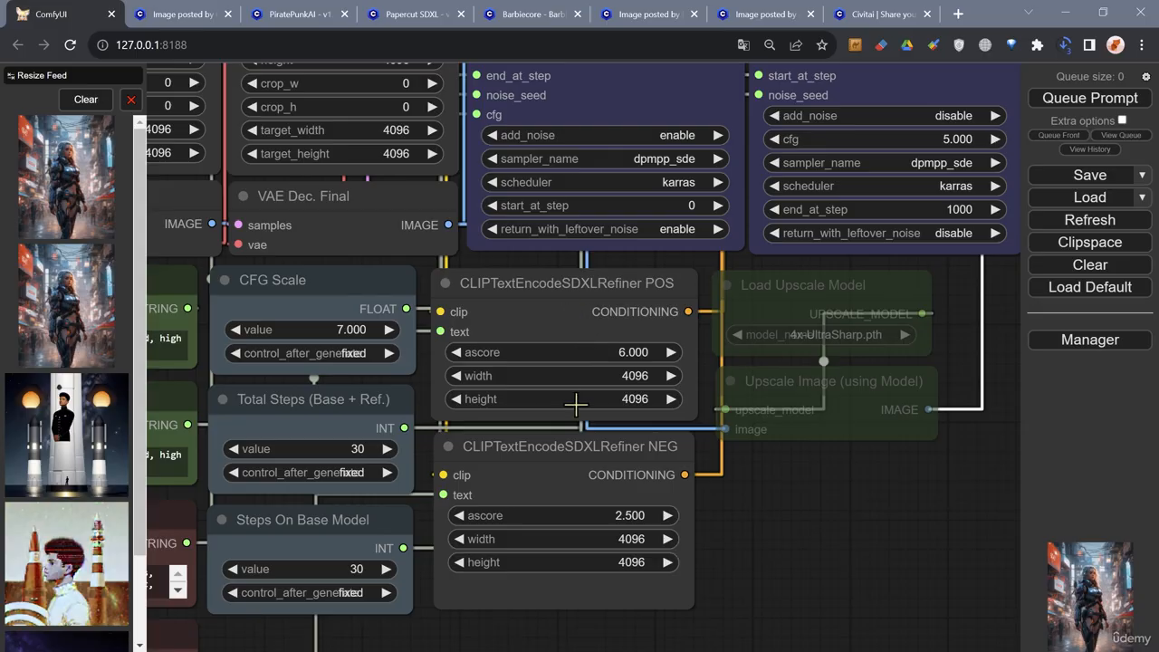
click(611, 309)
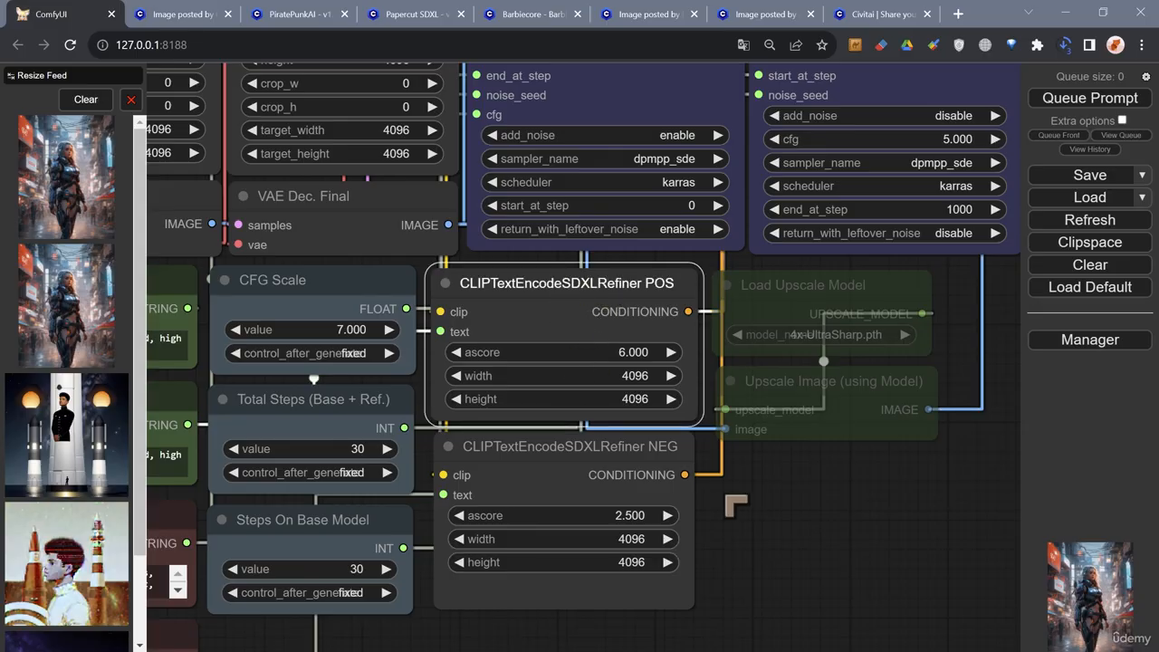
- Review how the refiner text encoders, samplers, checkpoints and prompts fit together with the final image across the workflow
scroll(770, 530, down, 2)
scroll(777, 535, down, 2)
drag(776, 533, 727, 565)
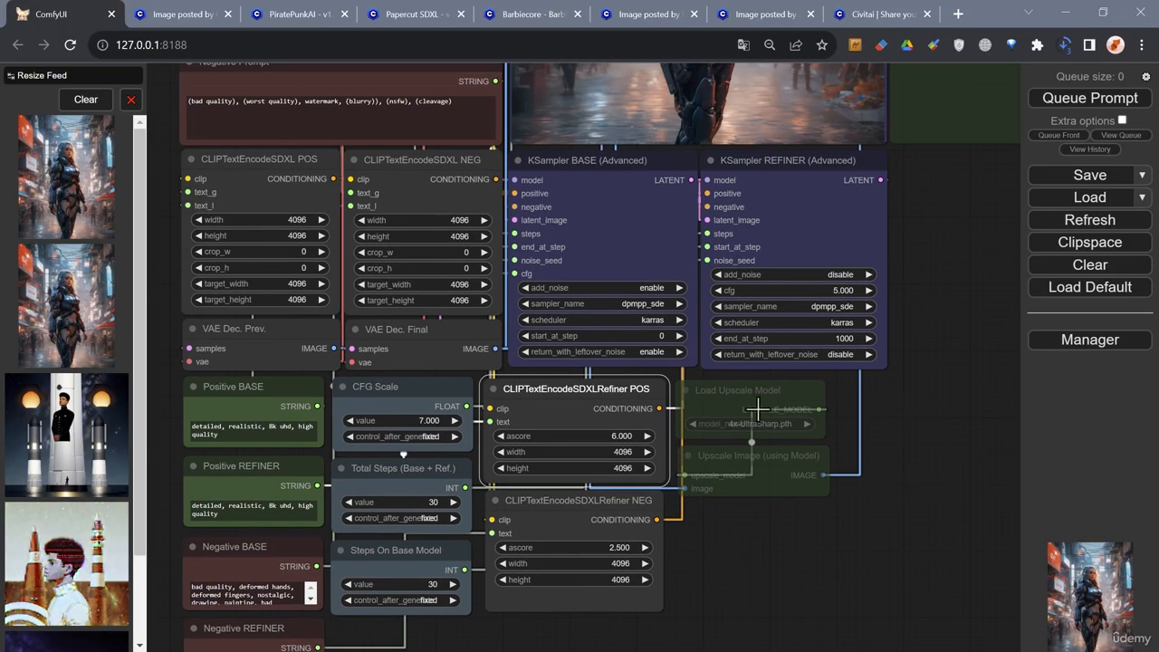
scroll(685, 186, down, 2)
drag(893, 221, 846, 520)
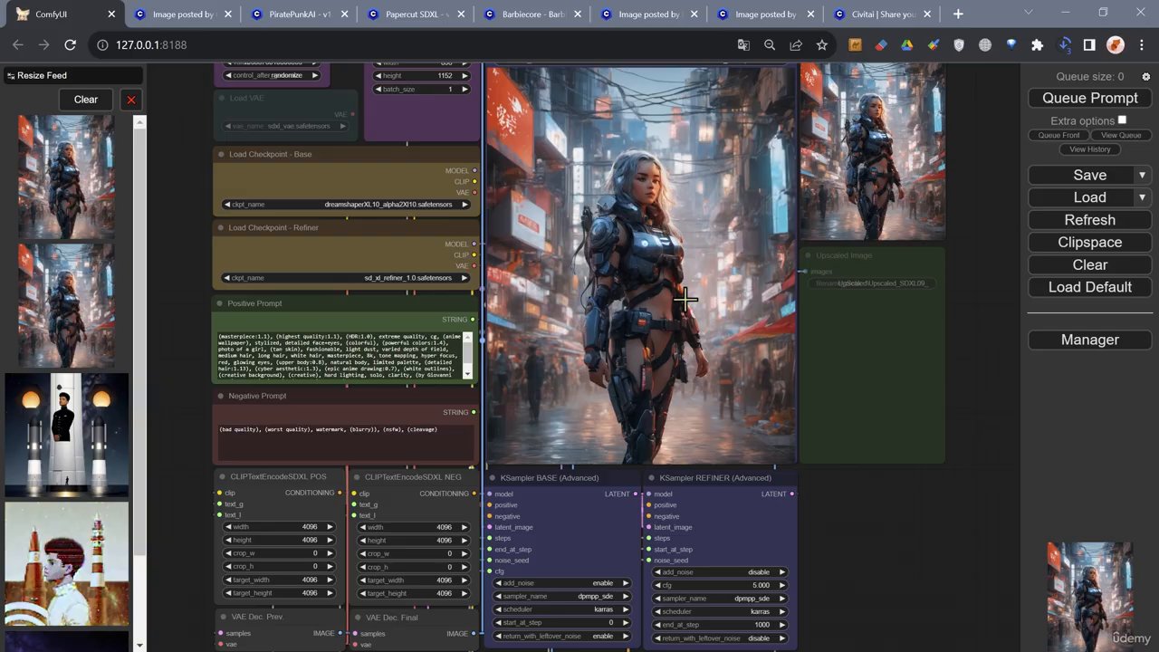
scroll(686, 299, down, 2)
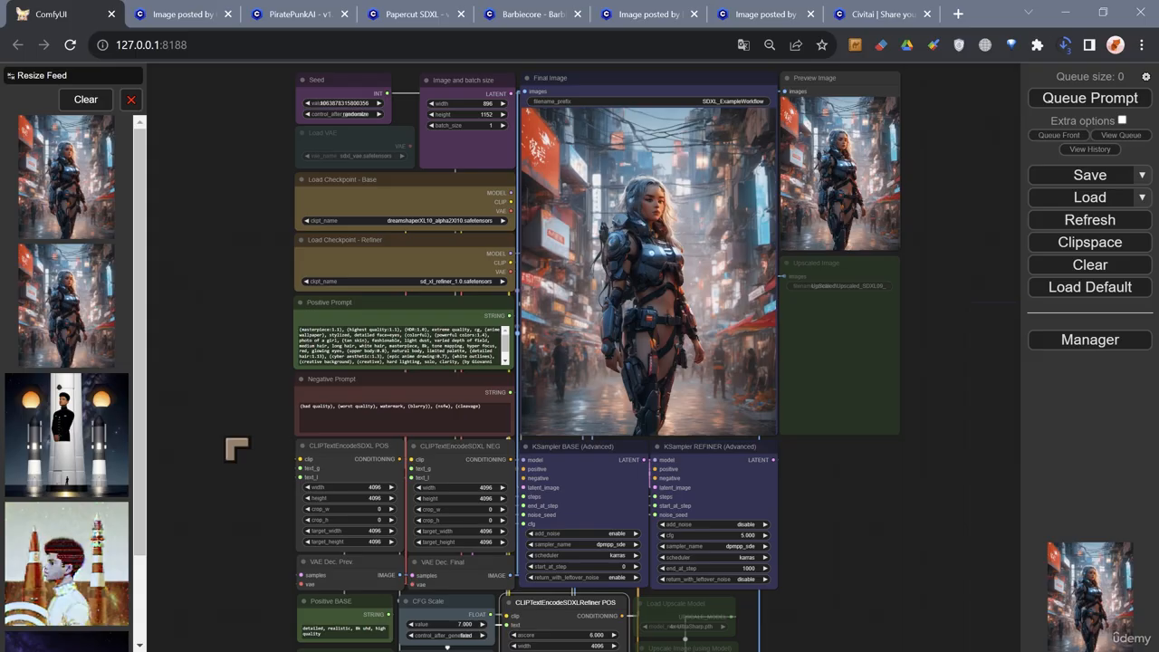
scroll(227, 439, down, 1)
scroll(240, 380, up, 1)
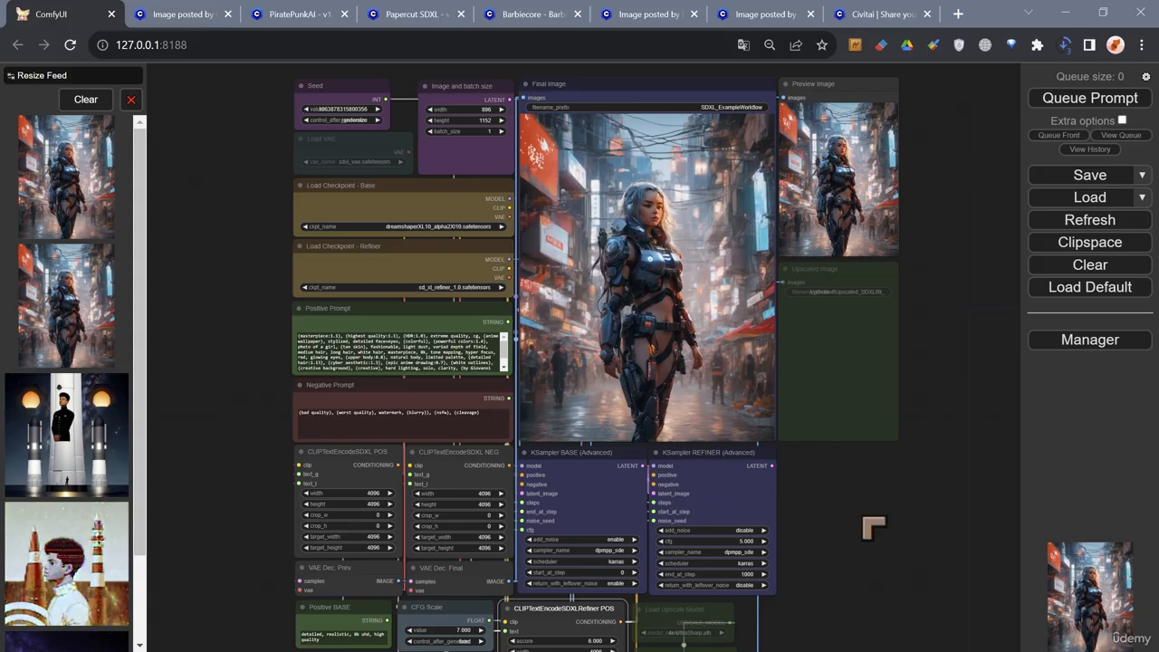
scroll(863, 518, down, 2)
drag(857, 513, 822, 488)
scroll(830, 292, up, 2)
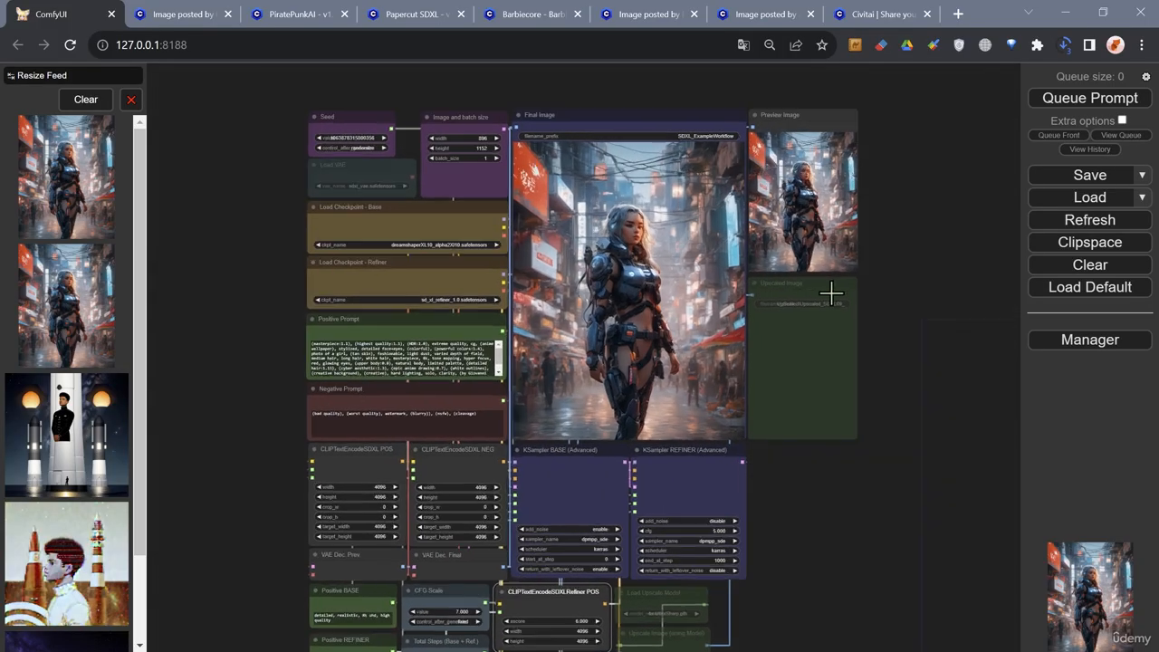
drag(859, 525, 868, 480)
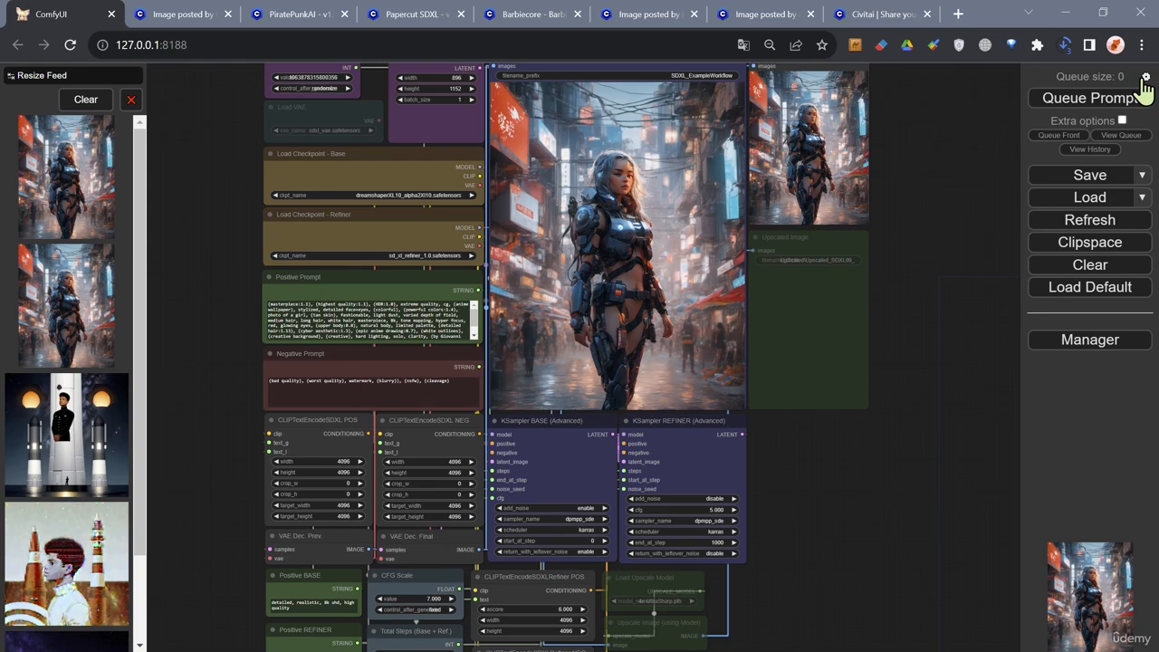
- Set the Link Render Mode to Spline in the settings and close them
click(1146, 76)
scroll(753, 485, down, 2)
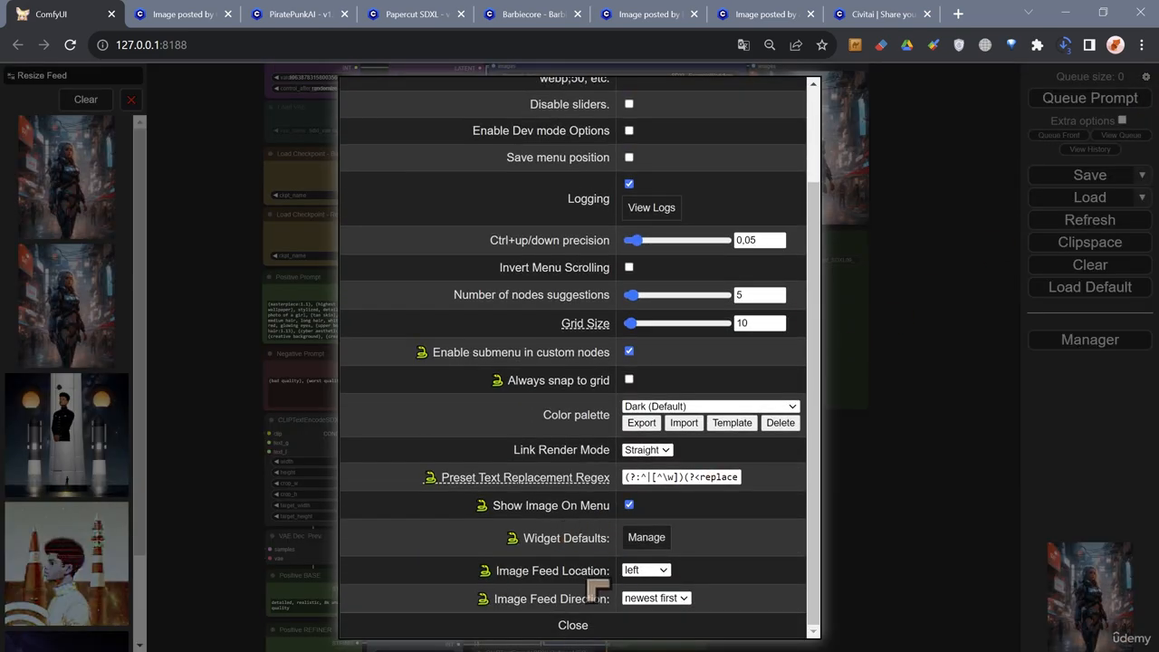
click(641, 450)
click(639, 488)
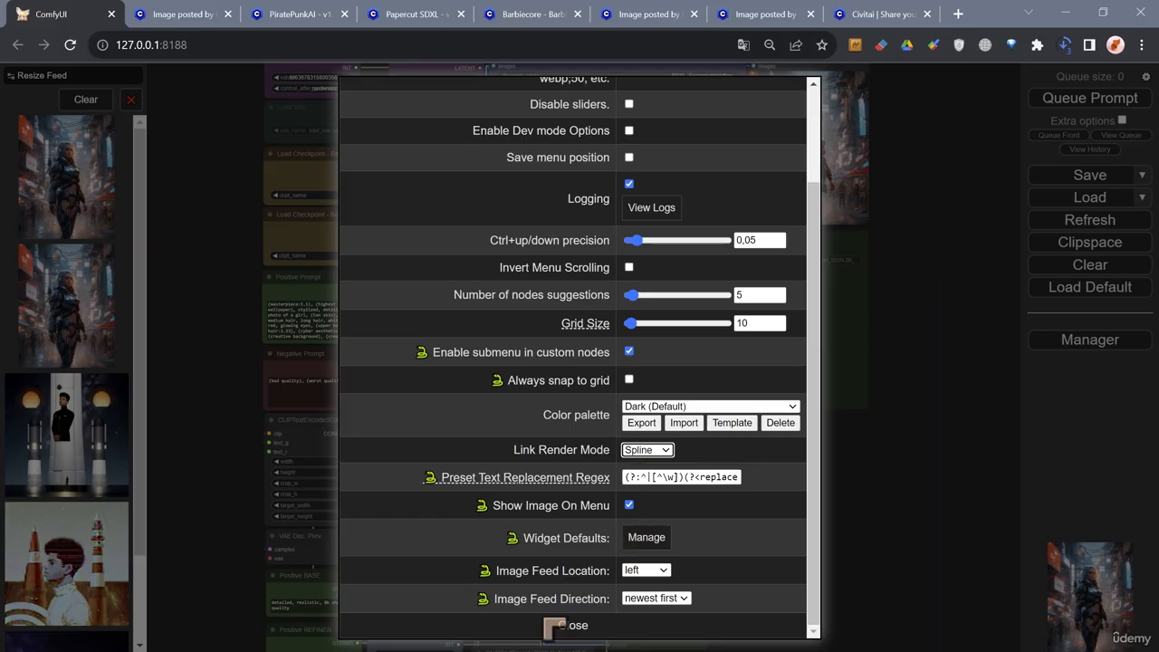
click(573, 626)
- Move the Image and batch size node slightly upward beside the Seed node to check its links, width and height
scroll(792, 517, down, 2)
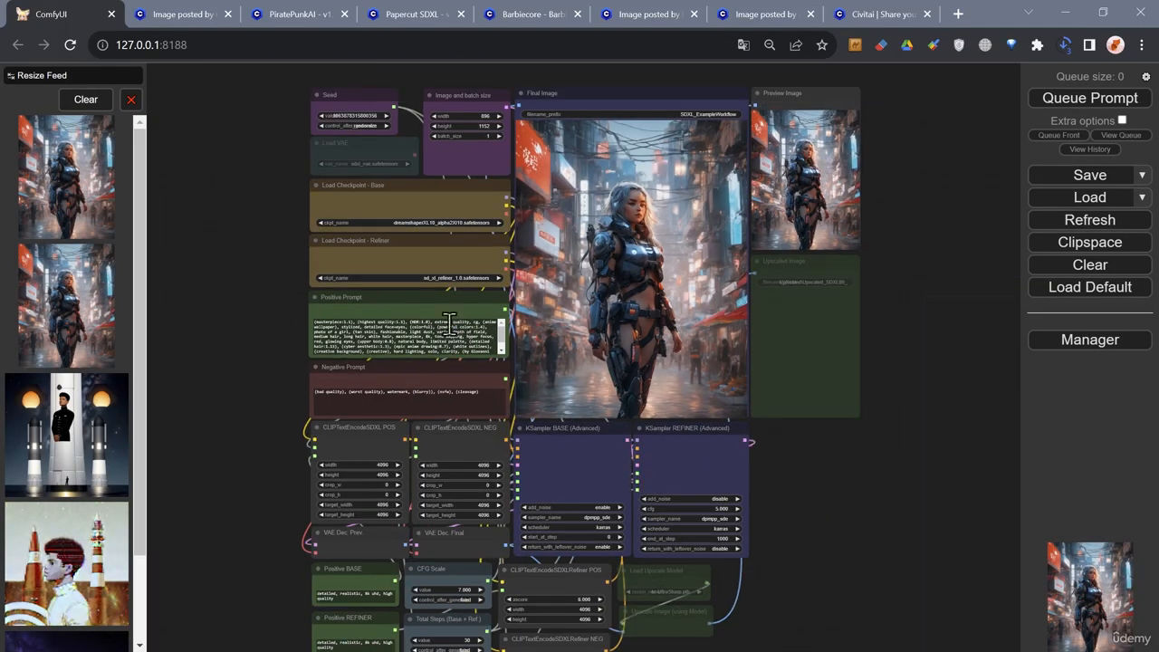
scroll(228, 334, up, 2)
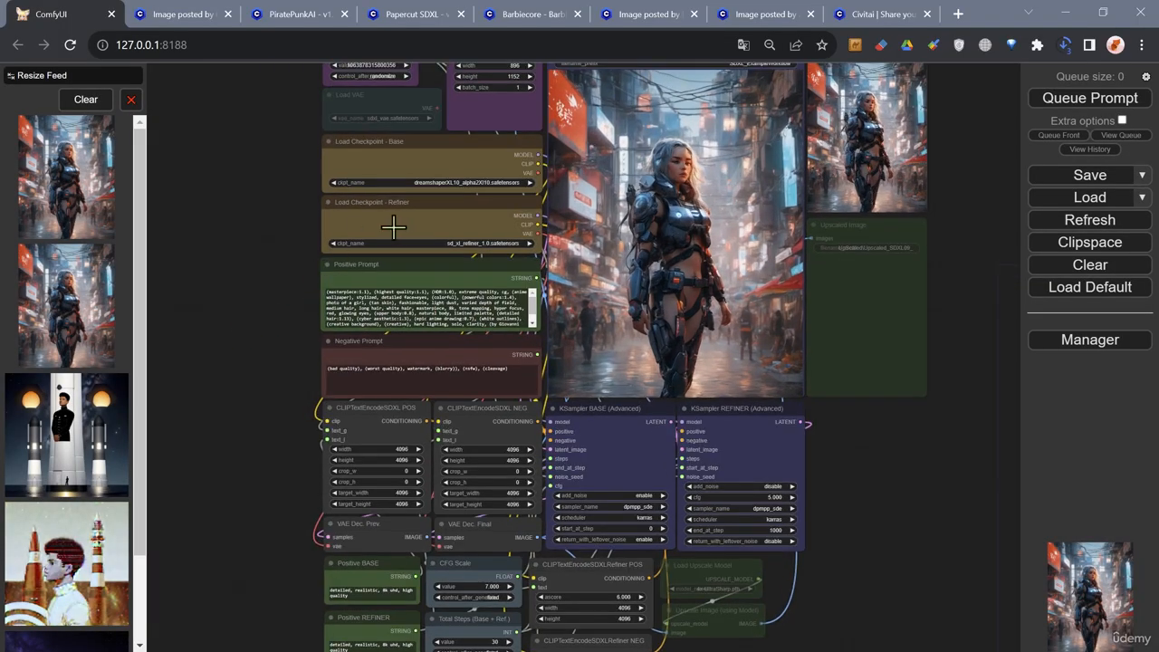
scroll(300, 277, up, 1)
drag(277, 127, 280, 258)
scroll(381, 171, up, 3)
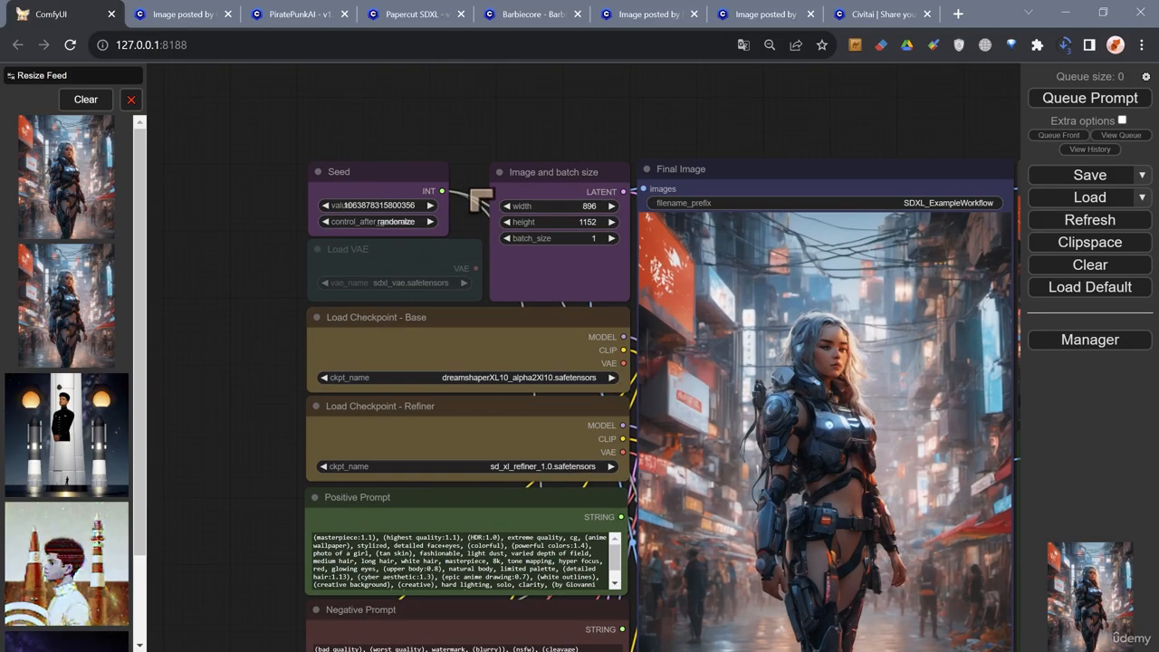
mouse_move(558, 172)
mouse_down()
mouse_move(481, 85)
mouse_move(516, 132)
mouse_move(518, 156)
mouse_move(564, 168)
mouse_move(555, 178)
mouse_move(565, 163)
mouse_up()
drag(675, 149, 644, 118)
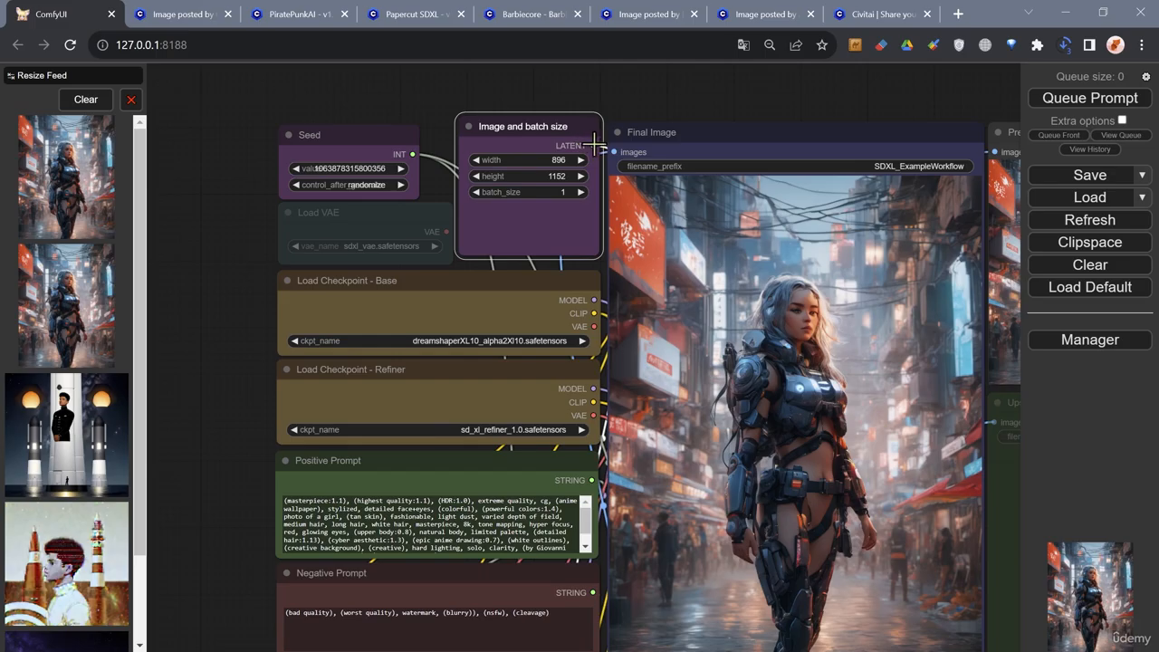
scroll(594, 145, up, 1)
drag(560, 145, 557, 145)
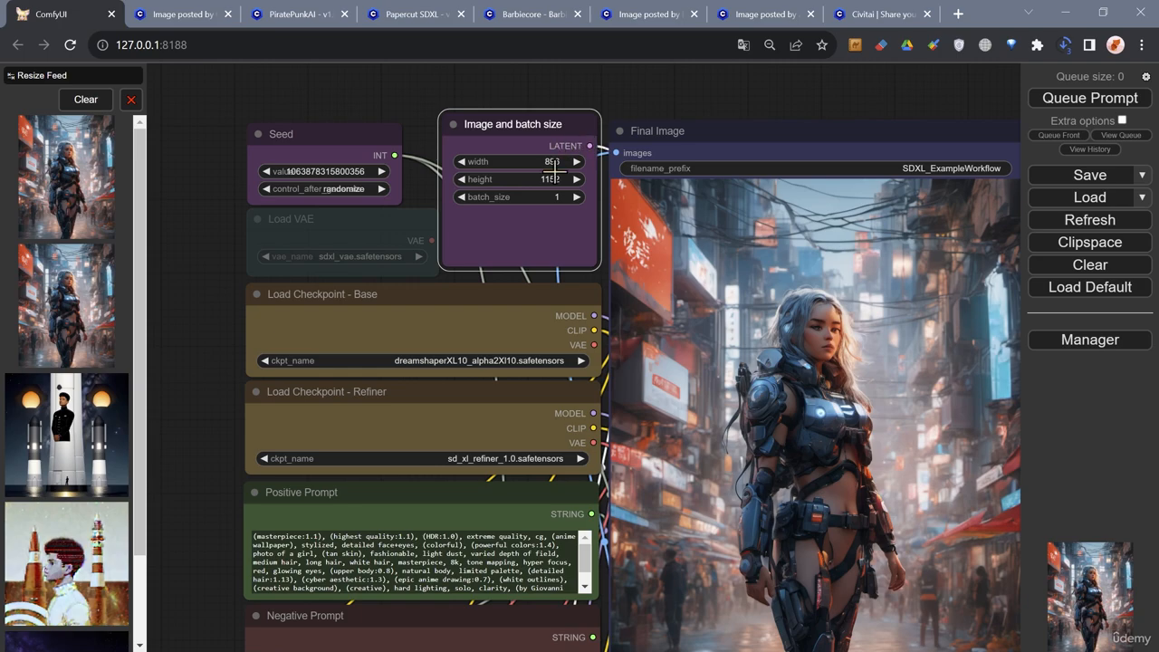
- Look over the whole workflow with its curved links, from the checkpoints down to the refiner encoders
scroll(552, 172, down, 3)
drag(288, 408, 278, 274)
scroll(293, 365, down, 2)
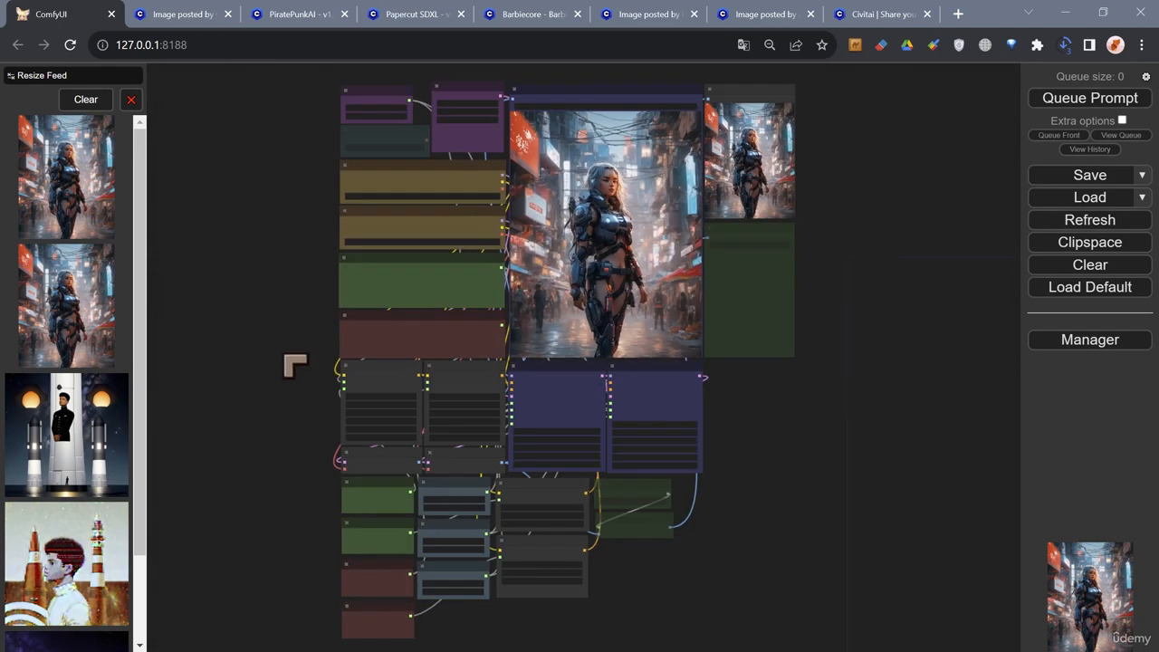
scroll(399, 361, up, 2)
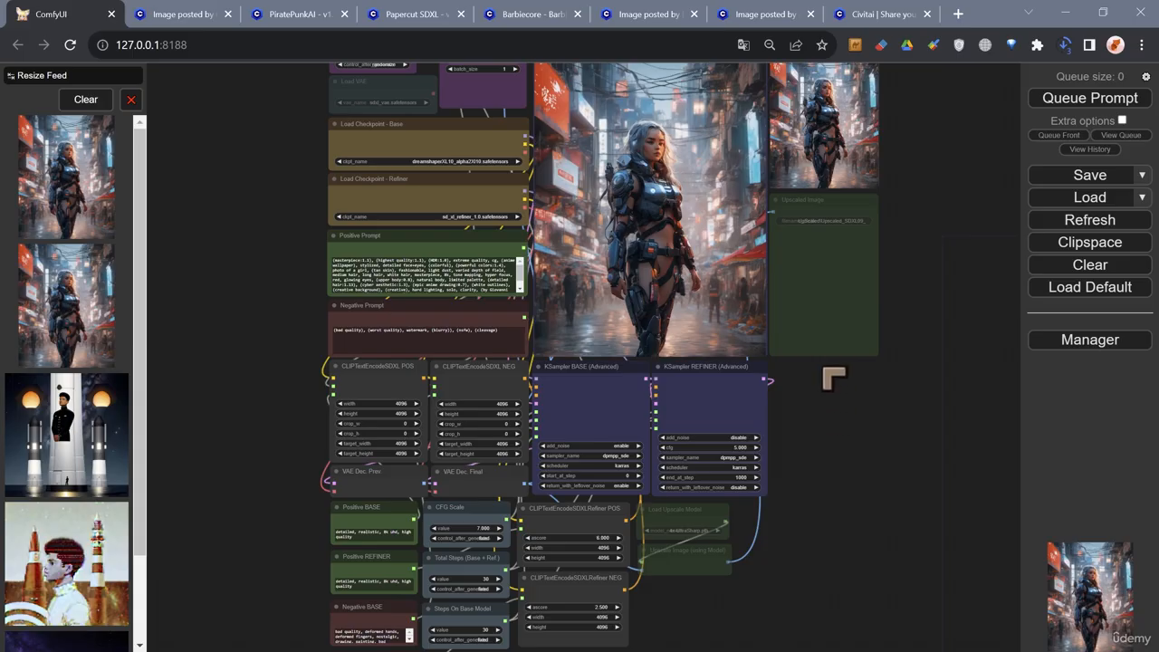
scroll(833, 381, up, 1)
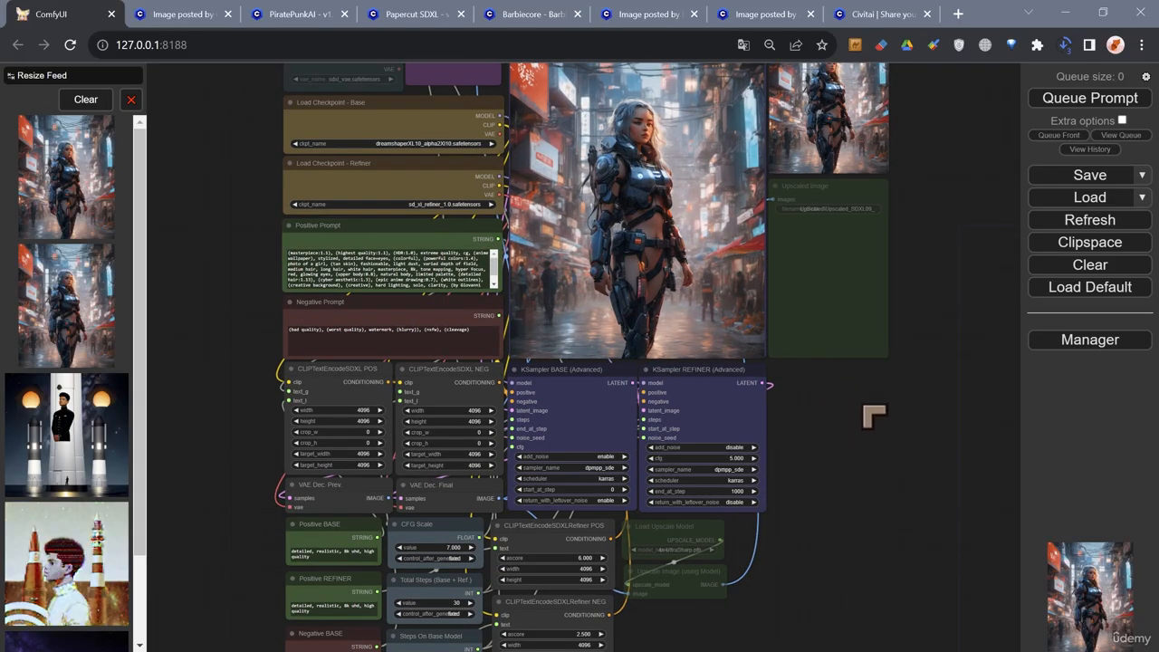